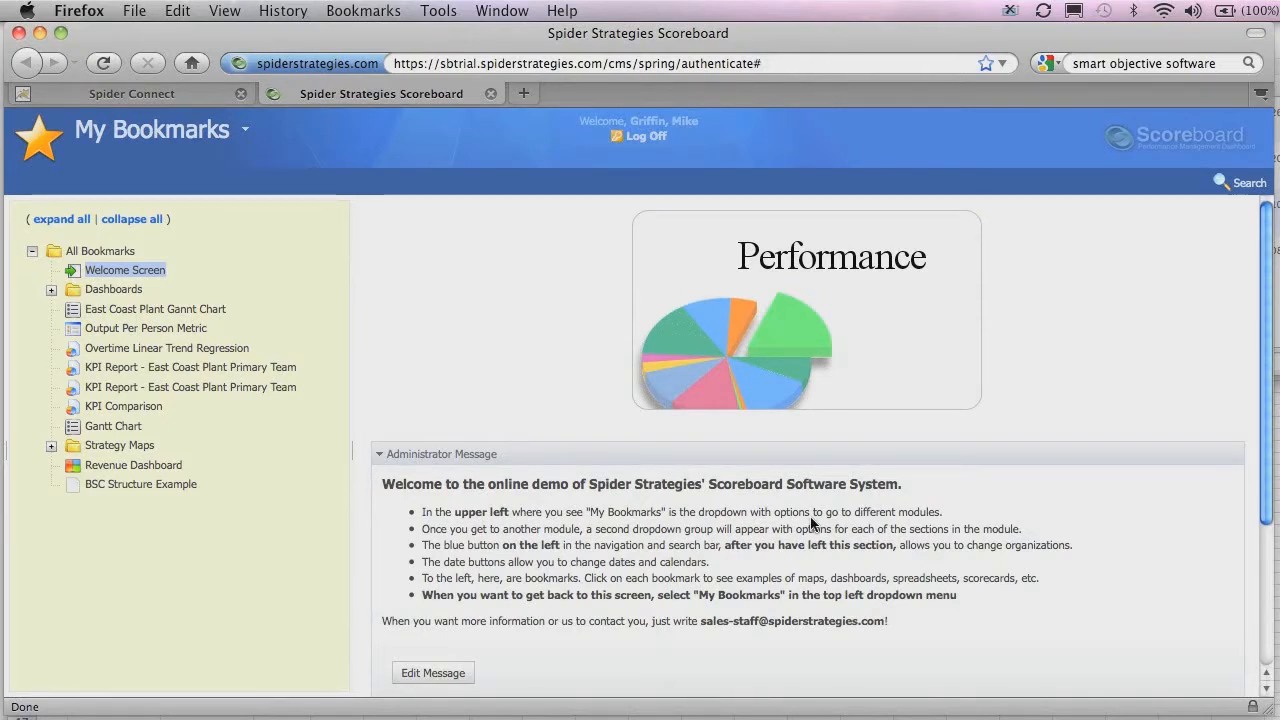
Open the KPI report of the East Coast Plant Primary Team scorecard and collapse its Quality branch.
{"action": "left_click", "coordinate": [222, 130]}
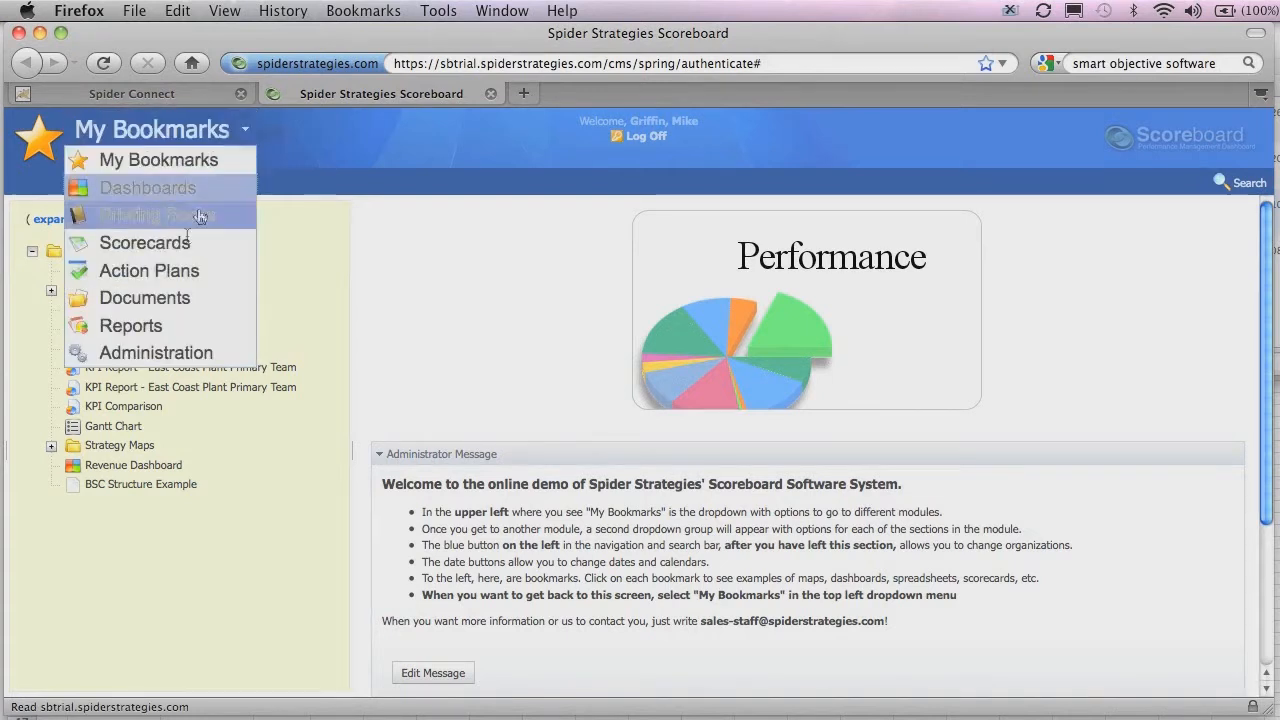
{"action": "left_click", "coordinate": [169, 242]}
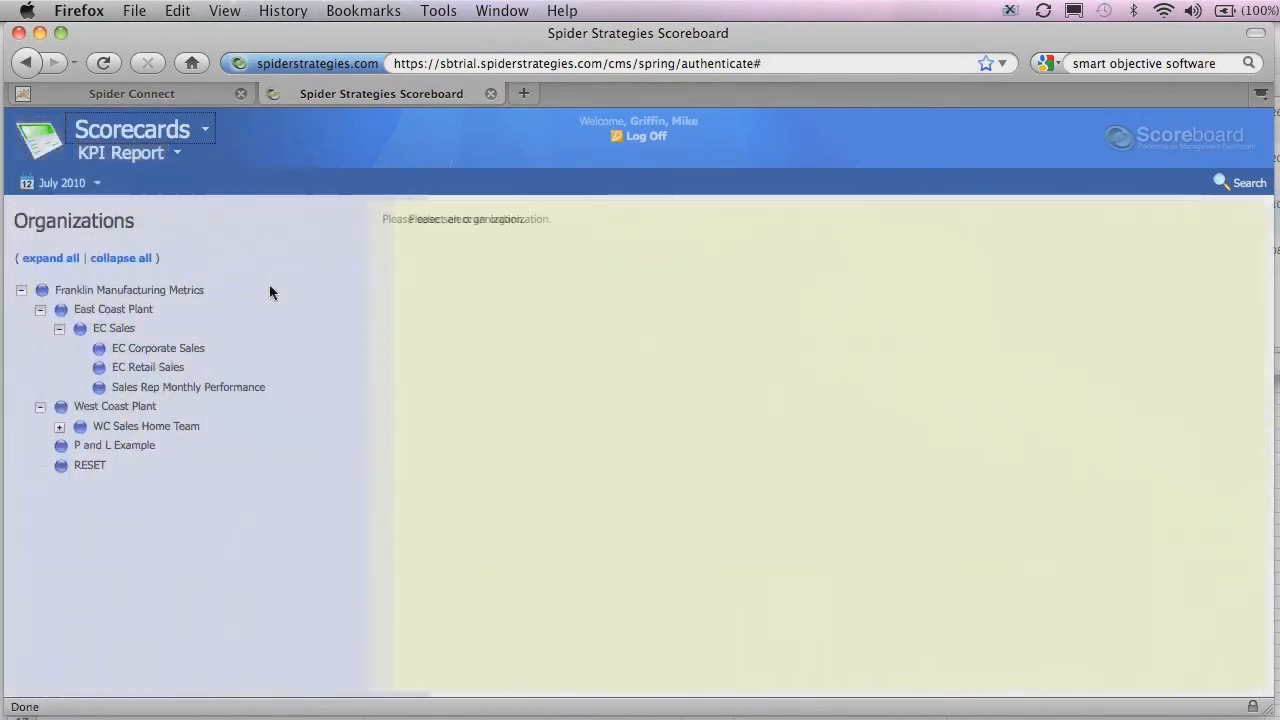
{"action": "left_click", "coordinate": [114, 310]}
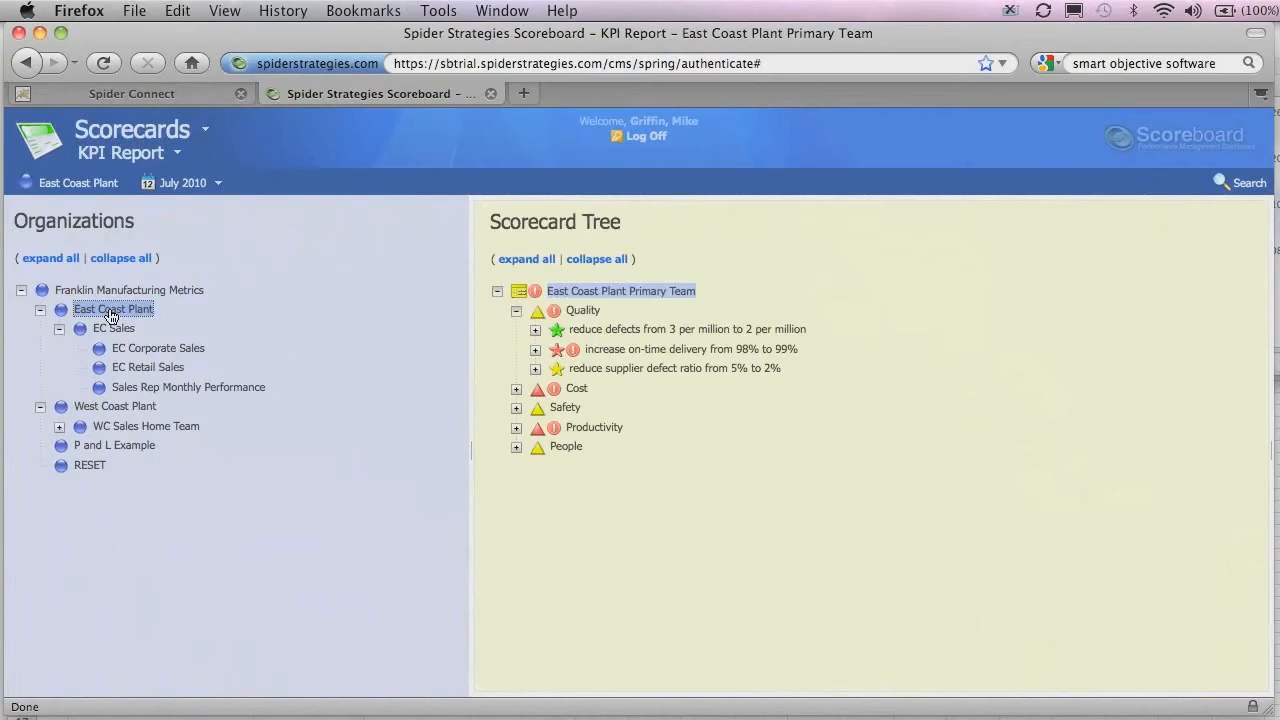
{"action": "left_click", "coordinate": [578, 290]}
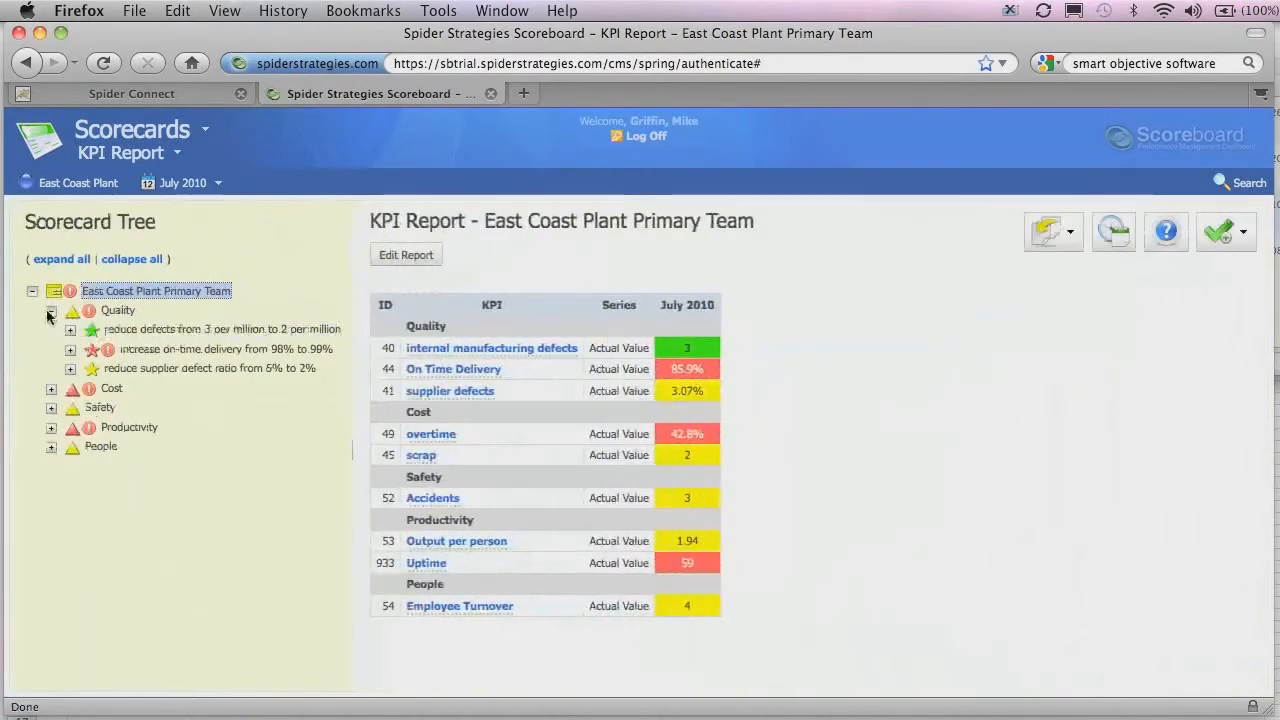
{"action": "left_click", "coordinate": [49, 312]}
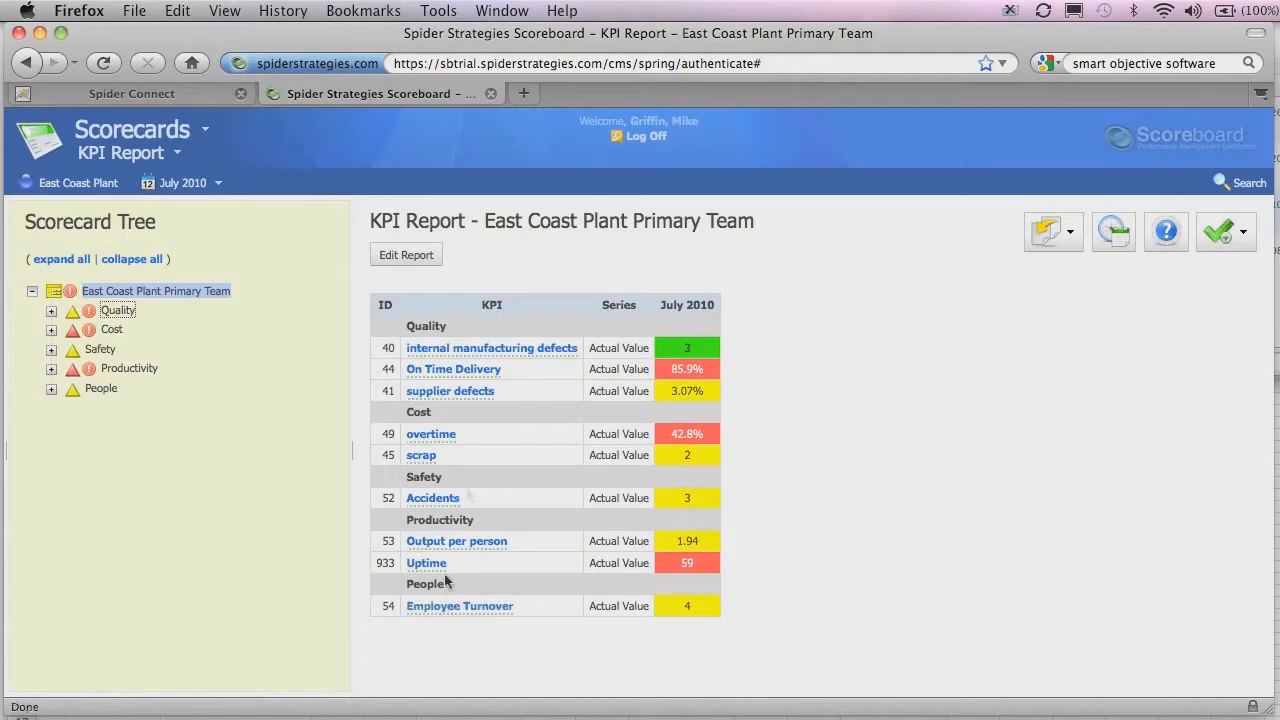
Set the East Coast Plant Primary Team report to display 4 calendar periods and regenerate it.
{"action": "left_click", "coordinate": [398, 260]}
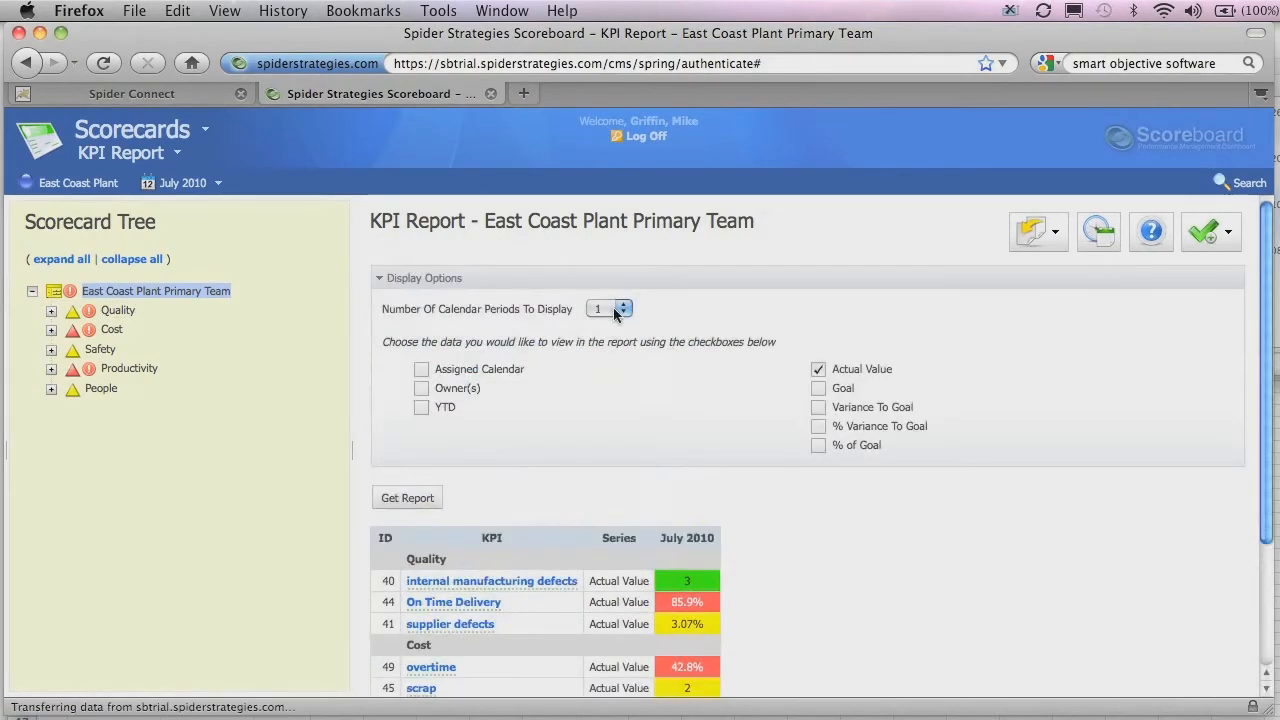
{"action": "left_click", "coordinate": [613, 307]}
{"action": "left_click", "coordinate": [601, 370]}
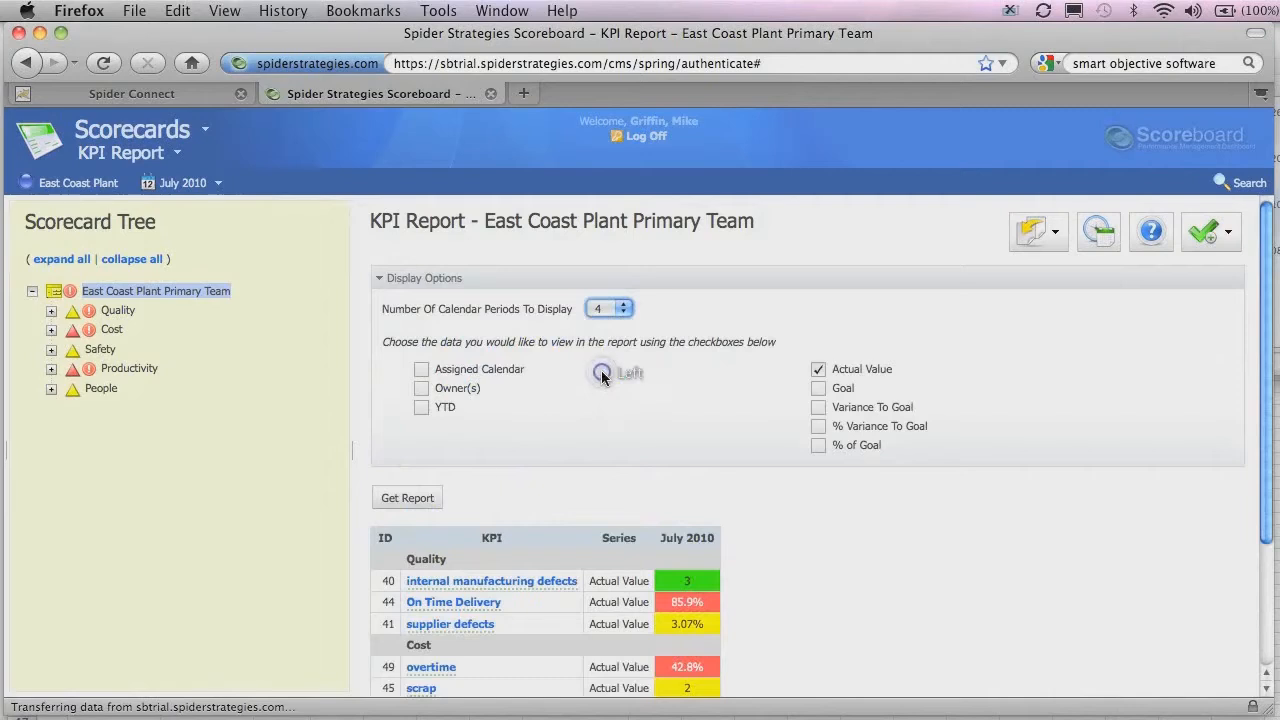
{"action": "left_click", "coordinate": [397, 494]}
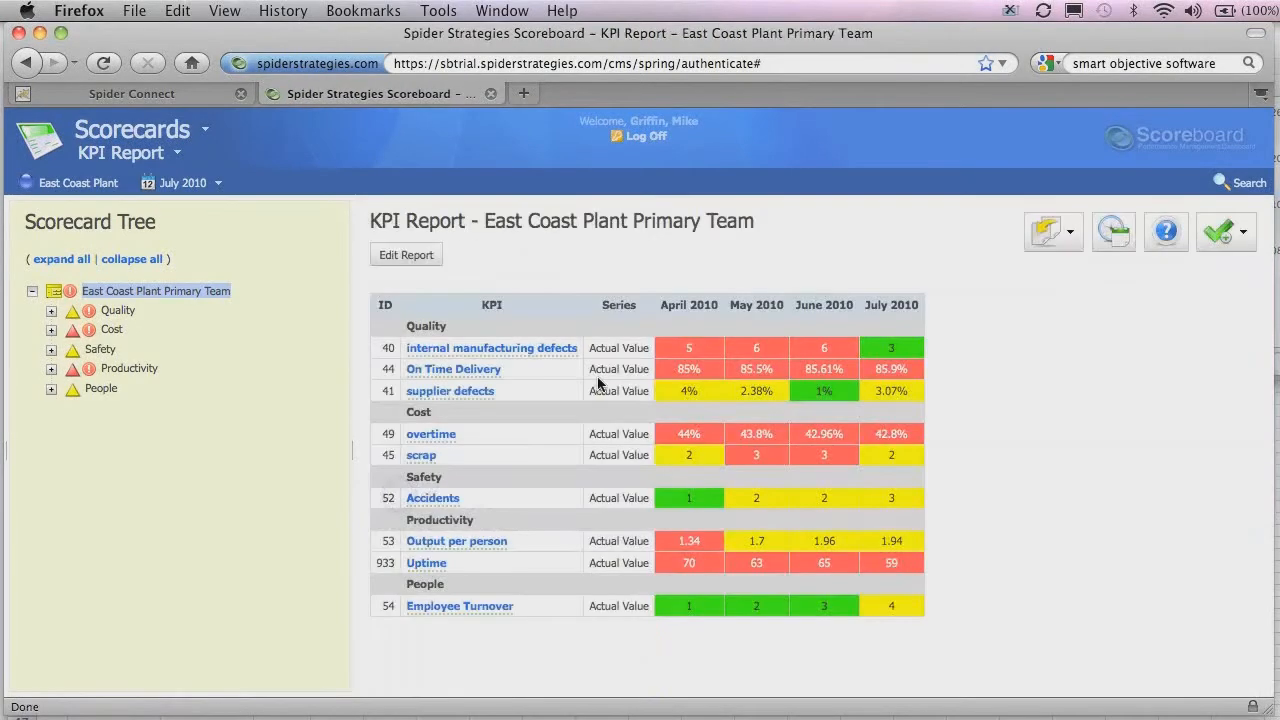
Open the Sales Rep Performance KPI report of the Sales Rep Monthly Performance organization.
{"action": "left_click", "coordinate": [93, 183]}
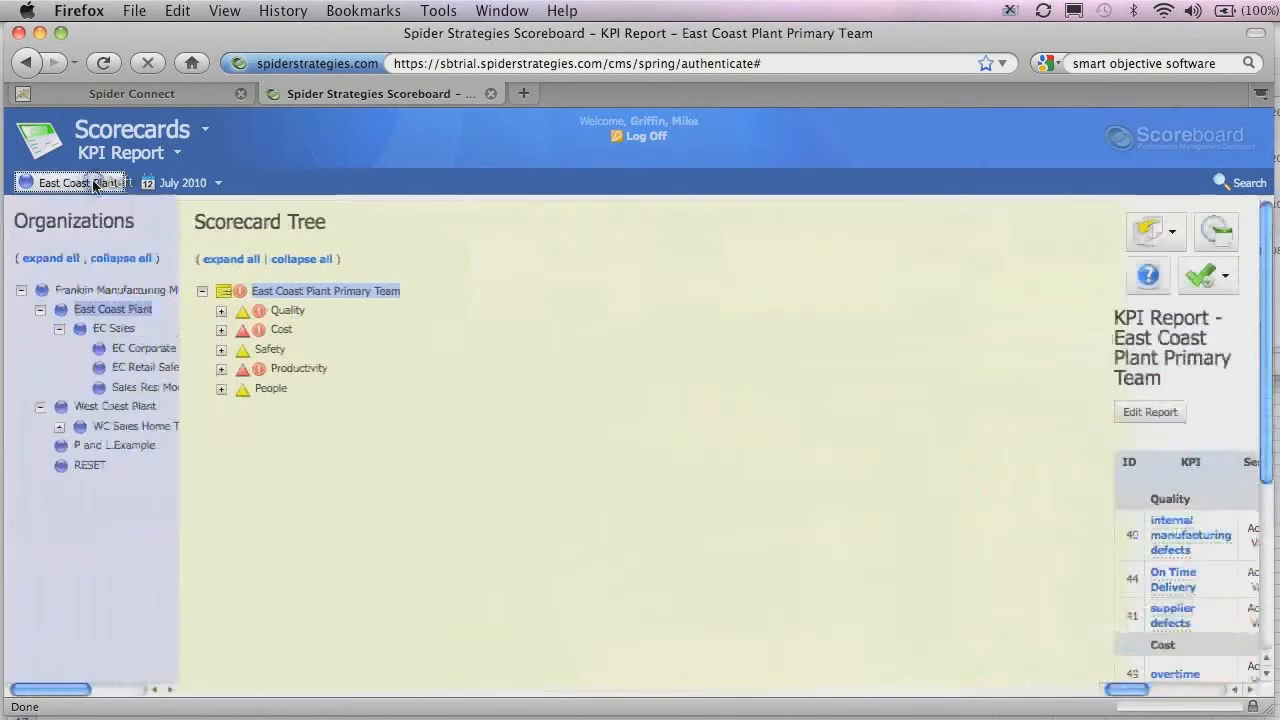
{"action": "left_click", "coordinate": [189, 389]}
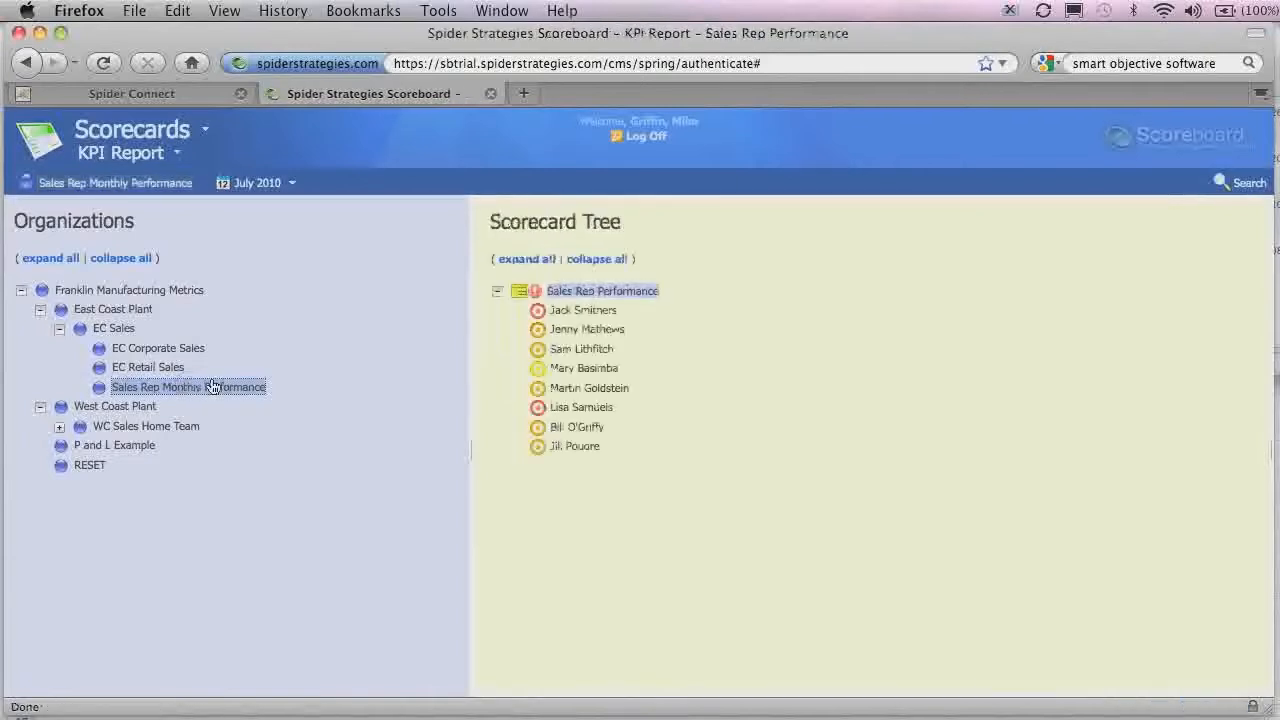
{"action": "left_click", "coordinate": [592, 291]}
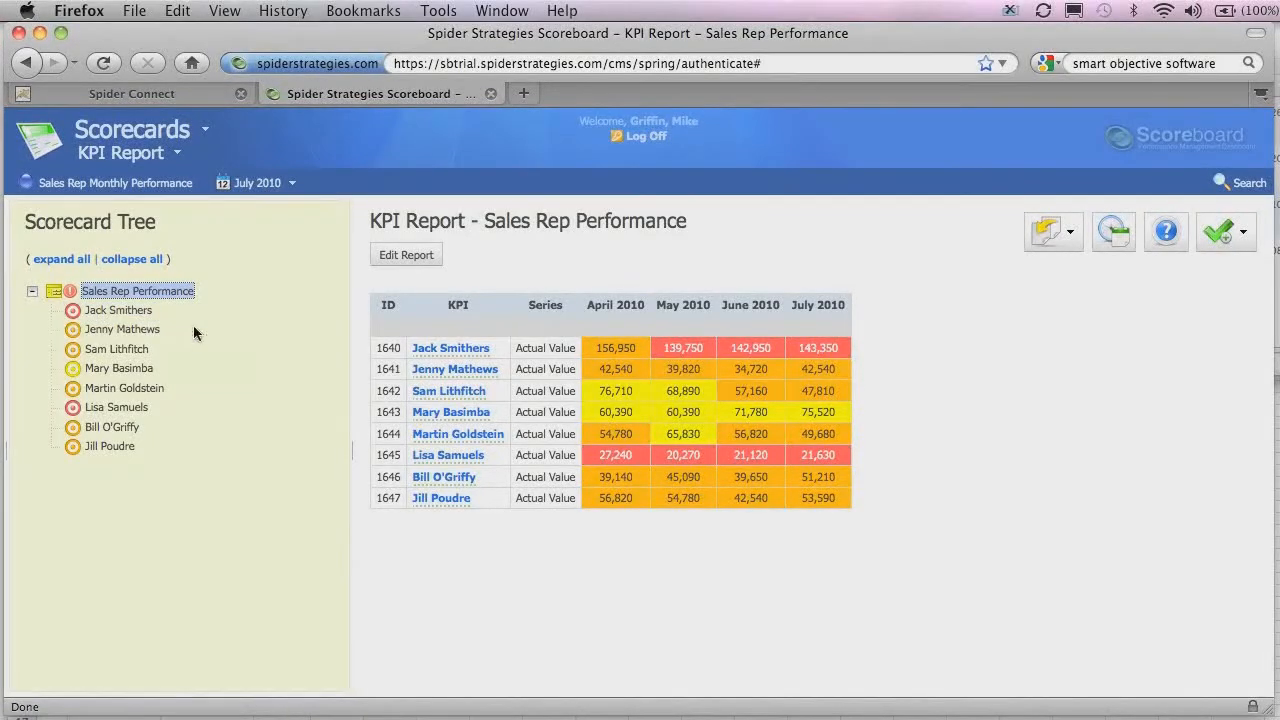
Open the Technology P&L KPI report of the P and L Example organization.
{"action": "left_click", "coordinate": [138, 185]}
{"action": "left_click", "coordinate": [113, 447]}
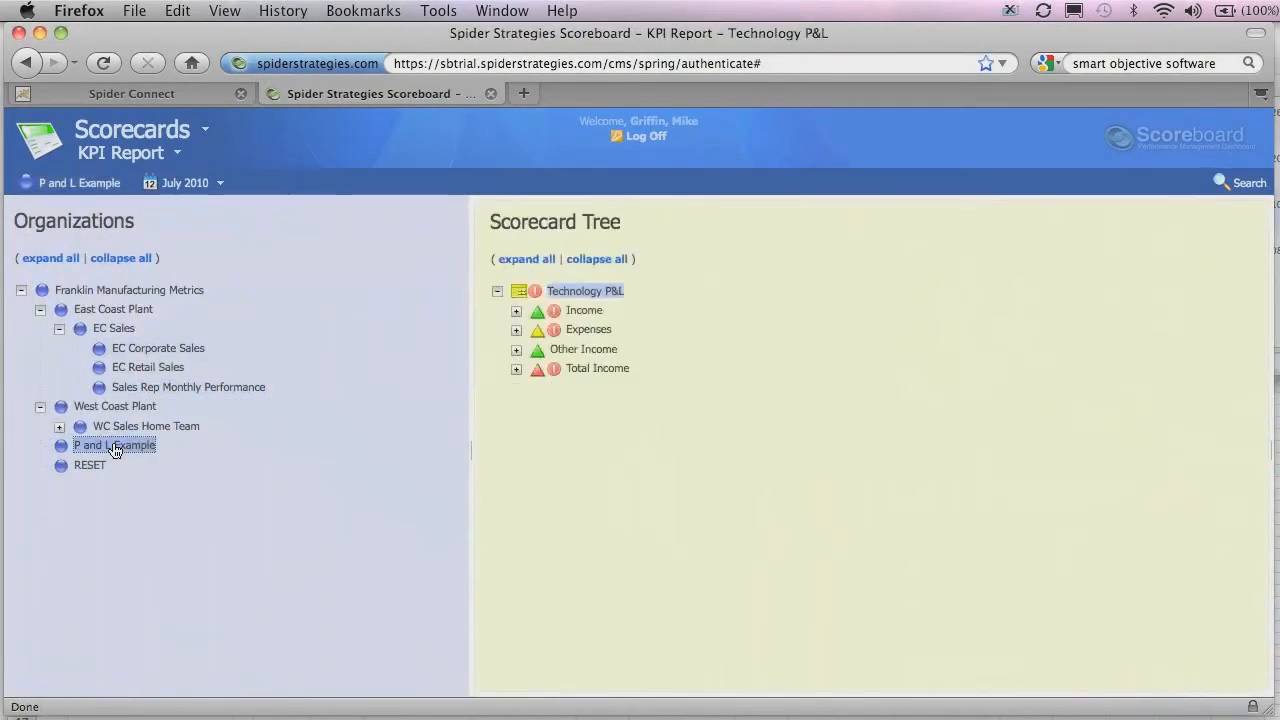
{"action": "left_click", "coordinate": [557, 292]}
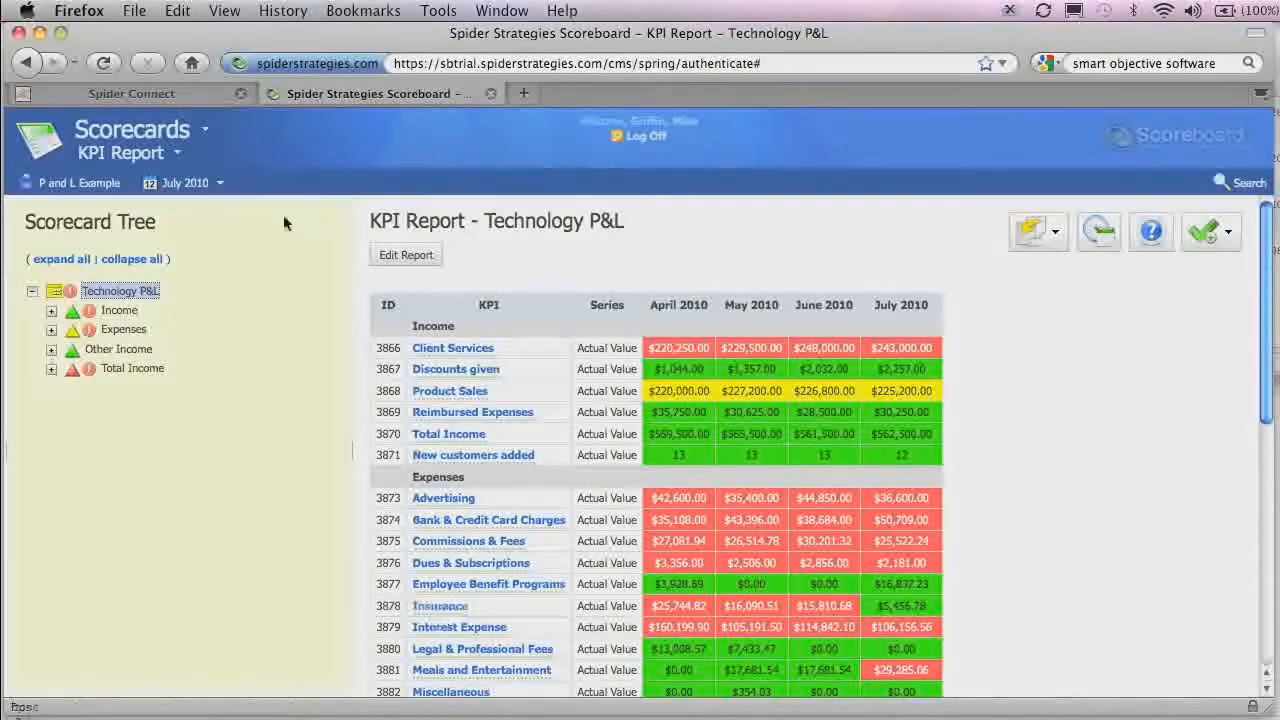
View the Spider Connect home page, return to Scoreboard and show the organization and scorecard trees for P and L Example.
{"action": "left_click", "coordinate": [176, 96]}
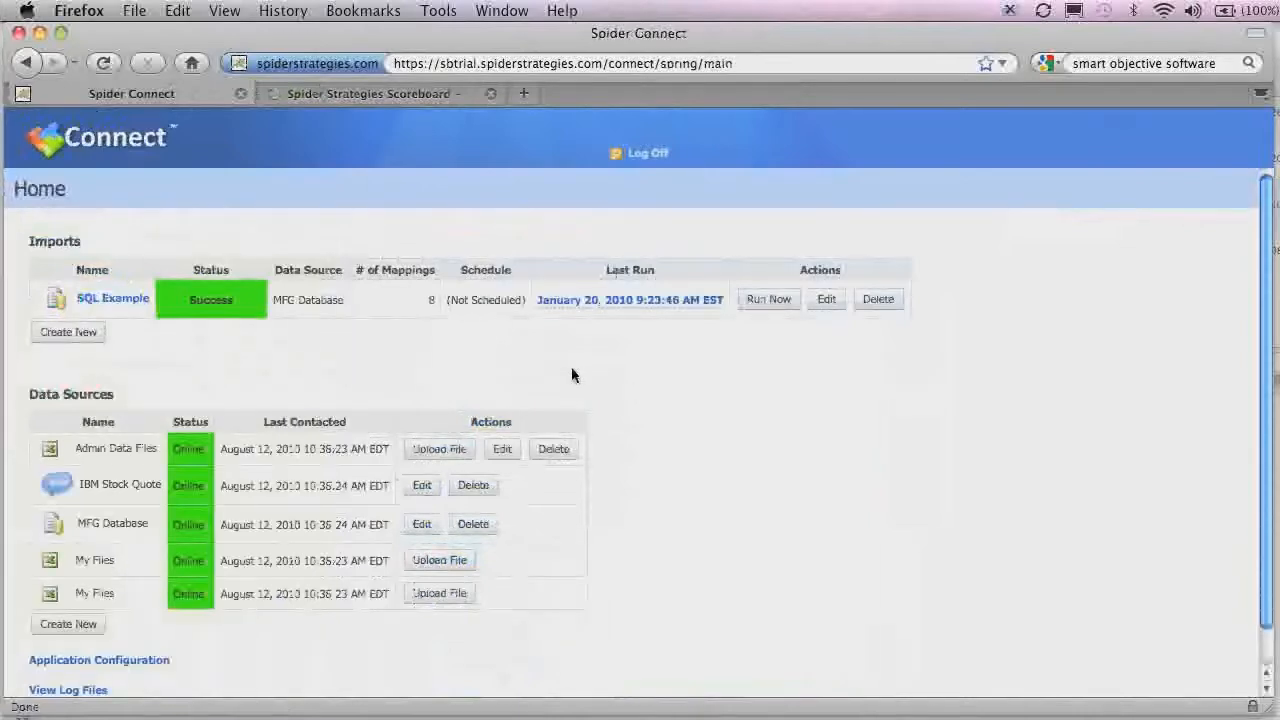
{"action": "left_click", "coordinate": [414, 98]}
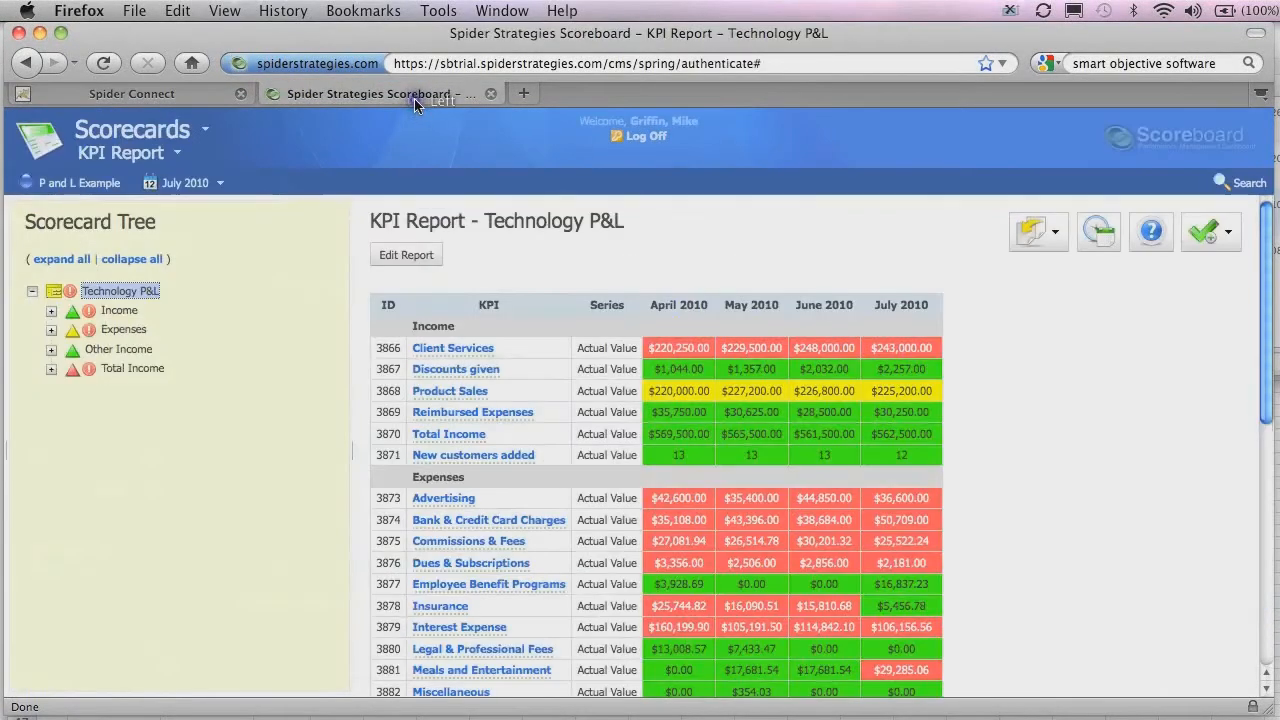
{"action": "left_click", "coordinate": [88, 182]}
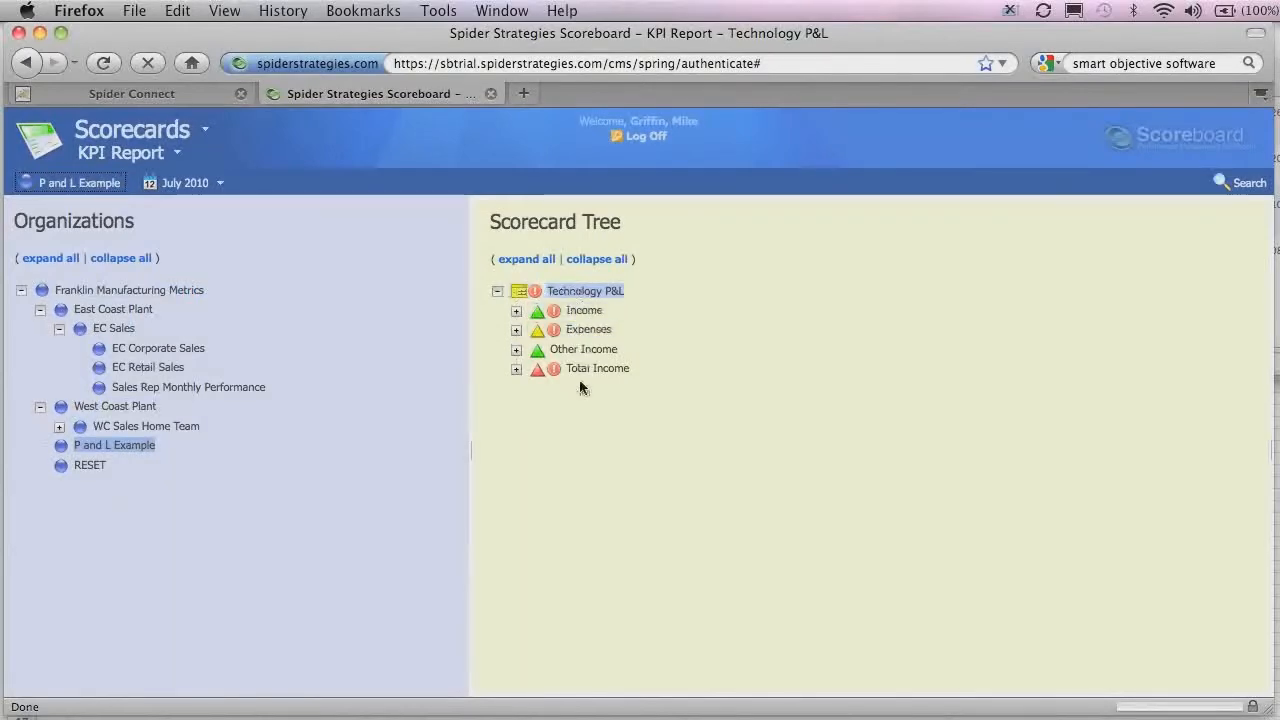
Switch to Spider Connect and create a new import named "Spreadsheet Data Upload".
{"action": "left_click", "coordinate": [186, 97]}
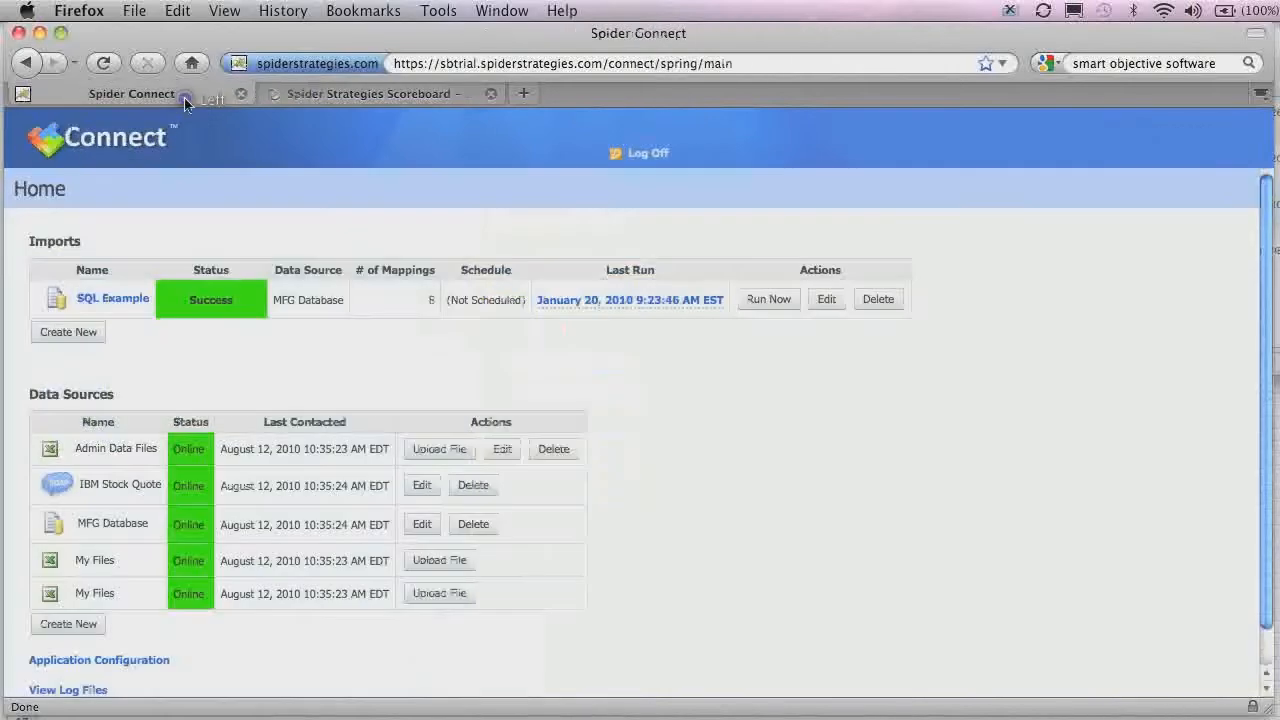
{"action": "left_click", "coordinate": [71, 334]}
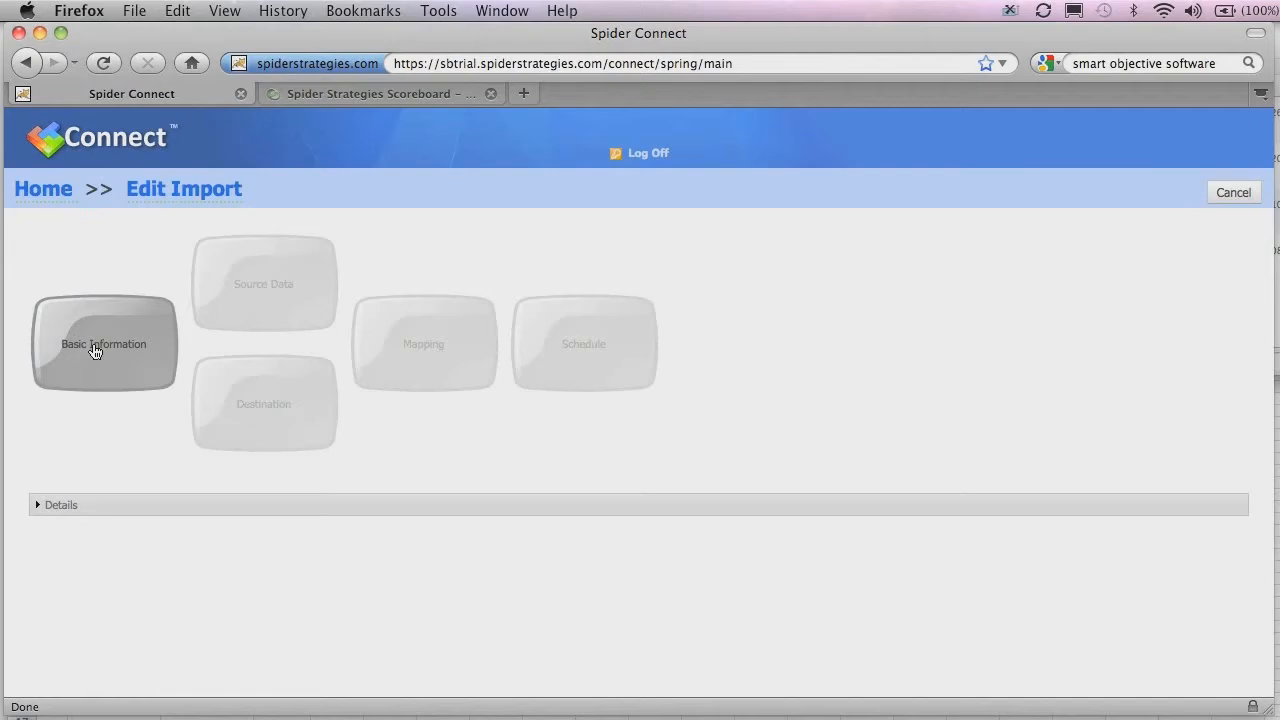
{"action": "left_click", "coordinate": [96, 346]}
{"action": "left_click", "coordinate": [355, 253]}
{"action": "type", "text": "Spreadsheet Data Upload"}
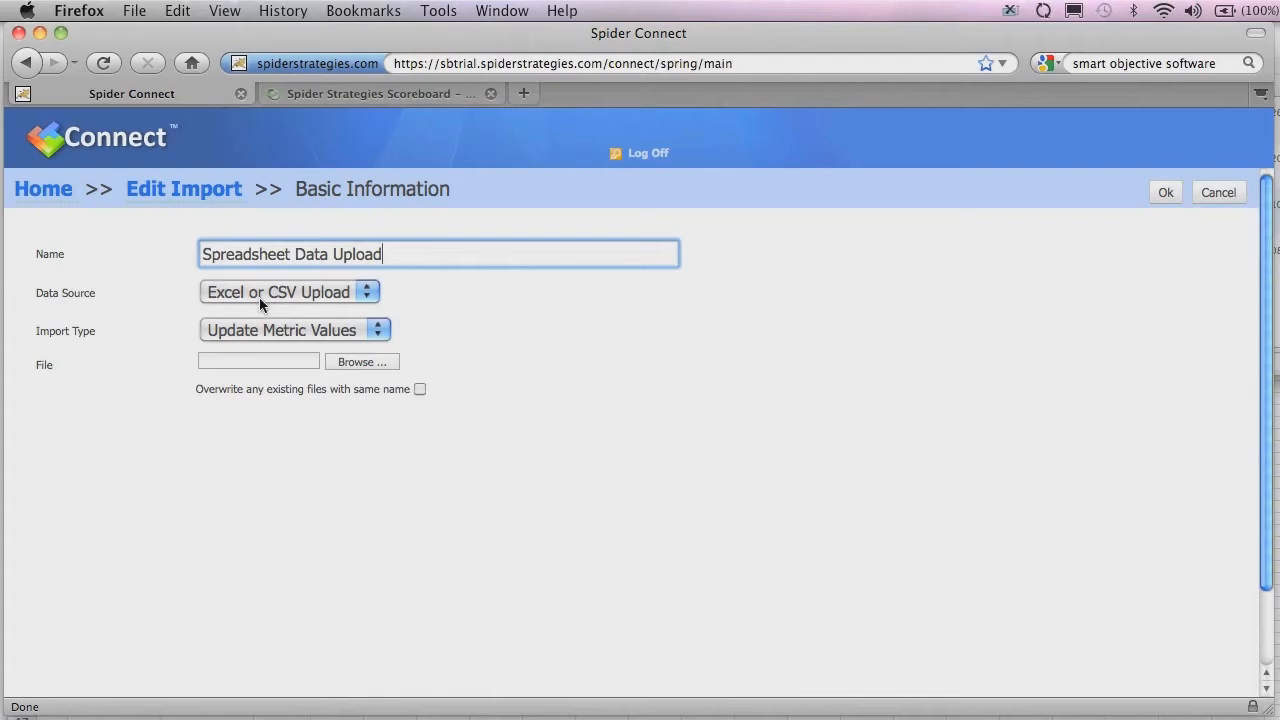
Keep Update Metric Values as the import type, choose Production_Measures.xls as the file and confirm the basic information.
{"action": "left_click", "coordinate": [386, 341]}
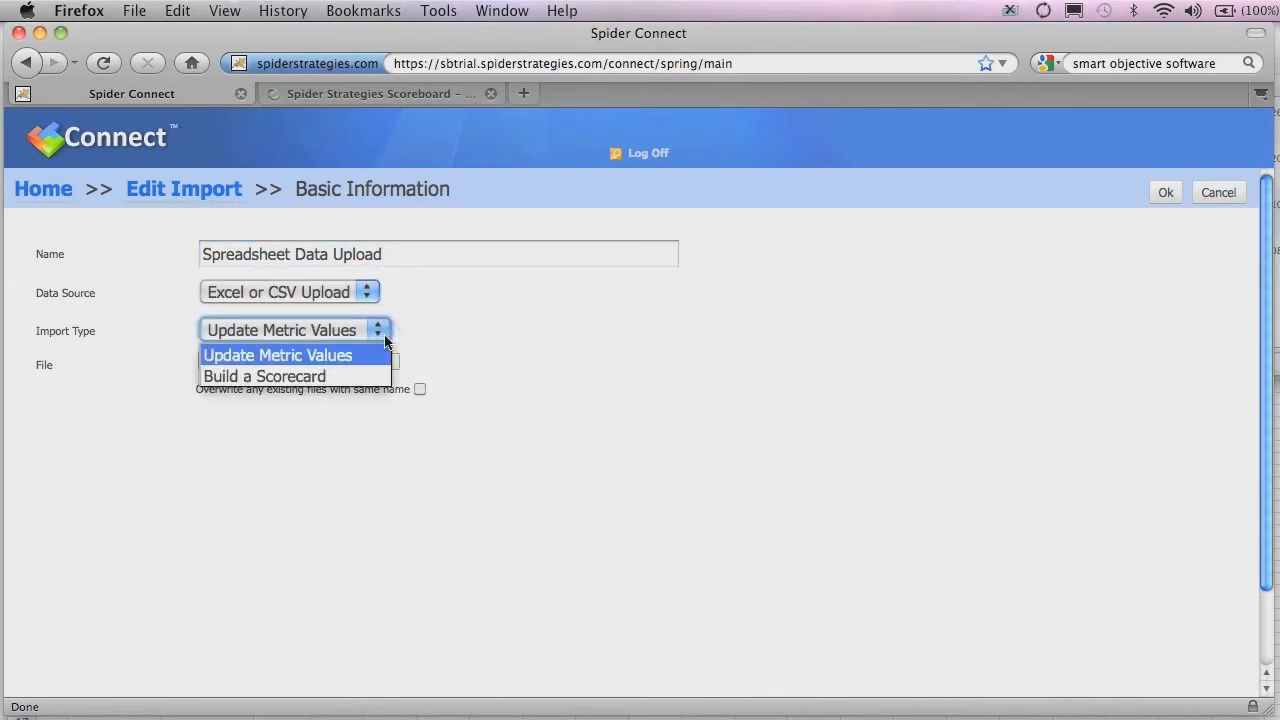
{"action": "left_click", "coordinate": [386, 341]}
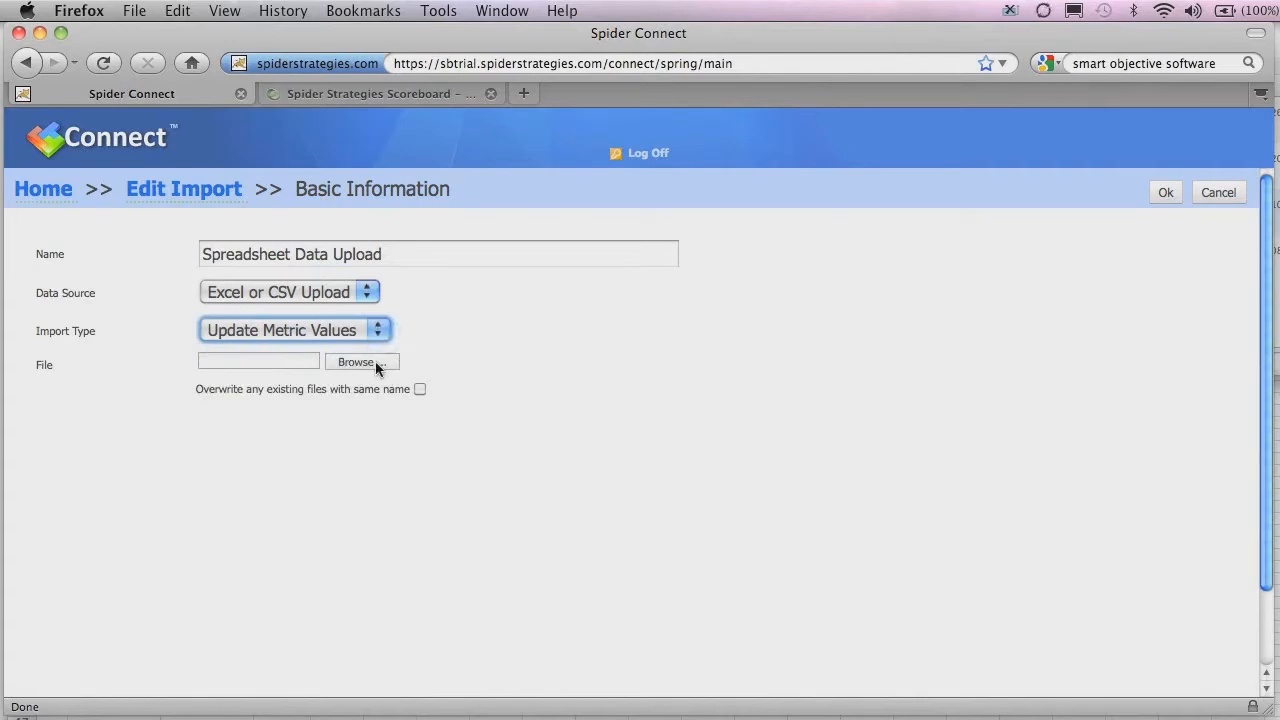
{"action": "left_click", "coordinate": [376, 364]}
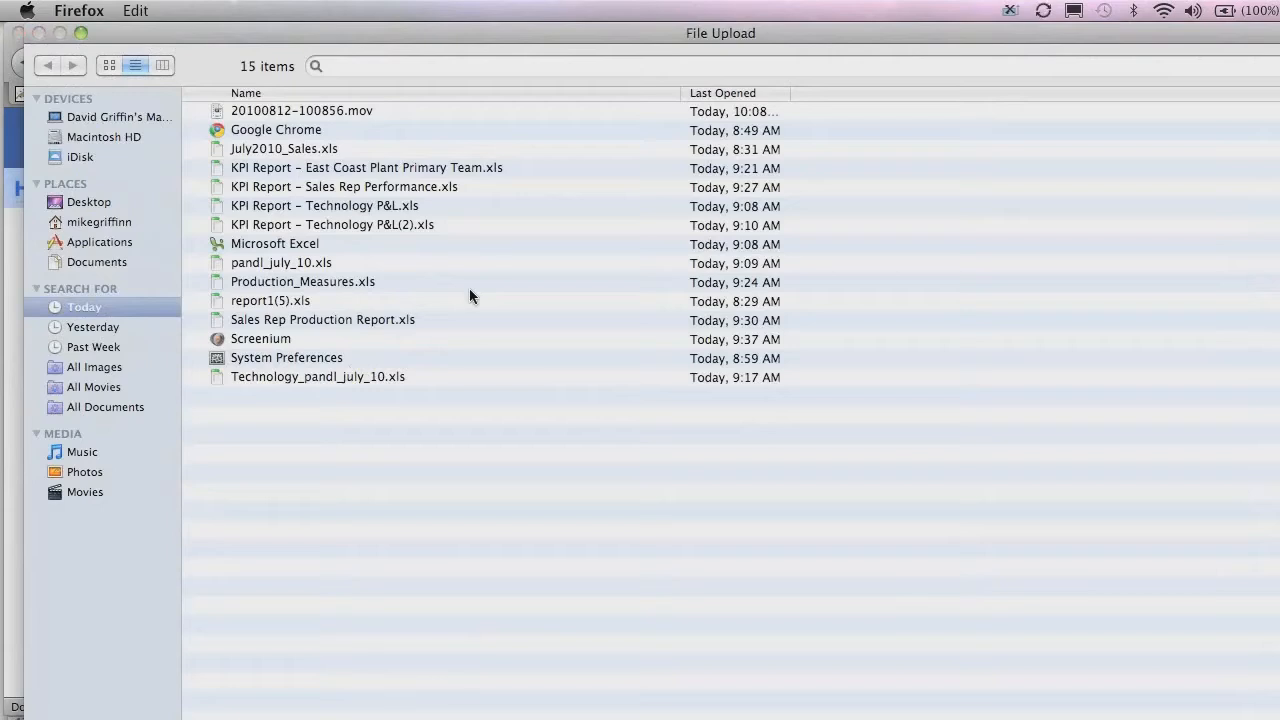
{"action": "left_click", "coordinate": [306, 284]}
{"action": "double_click", "coordinate": [306, 284]}
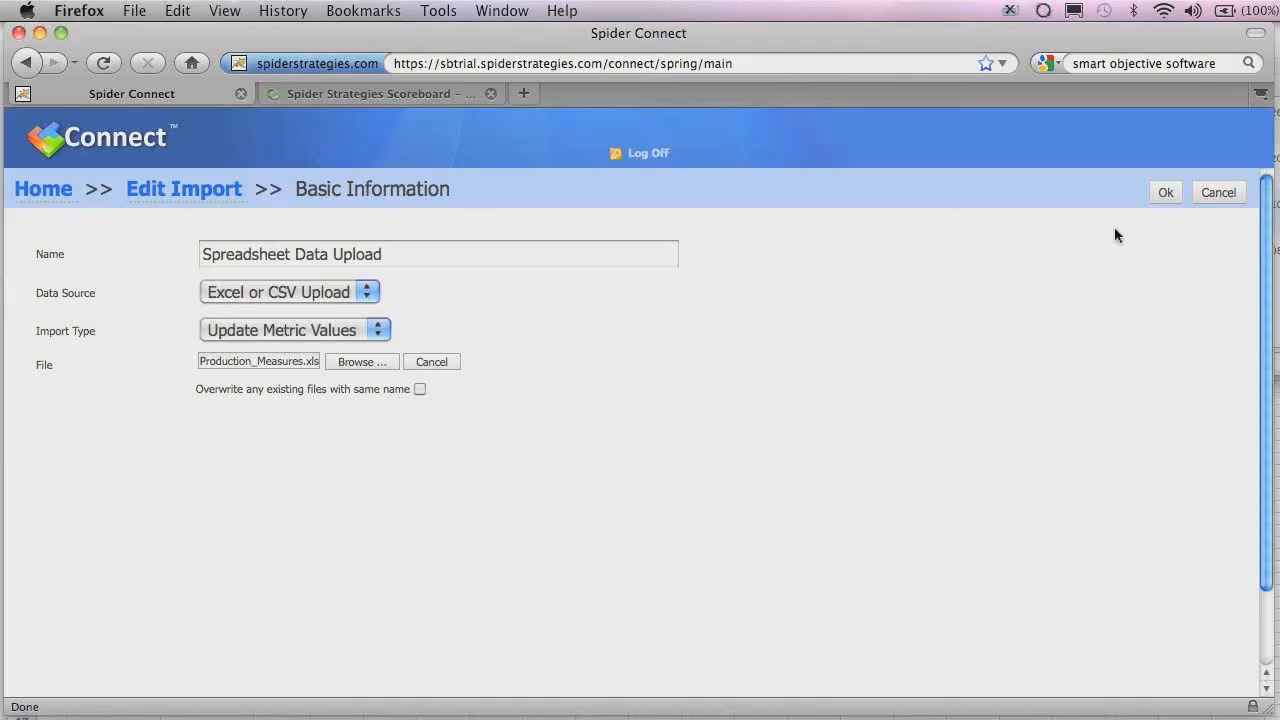
{"action": "left_click", "coordinate": [1164, 194]}
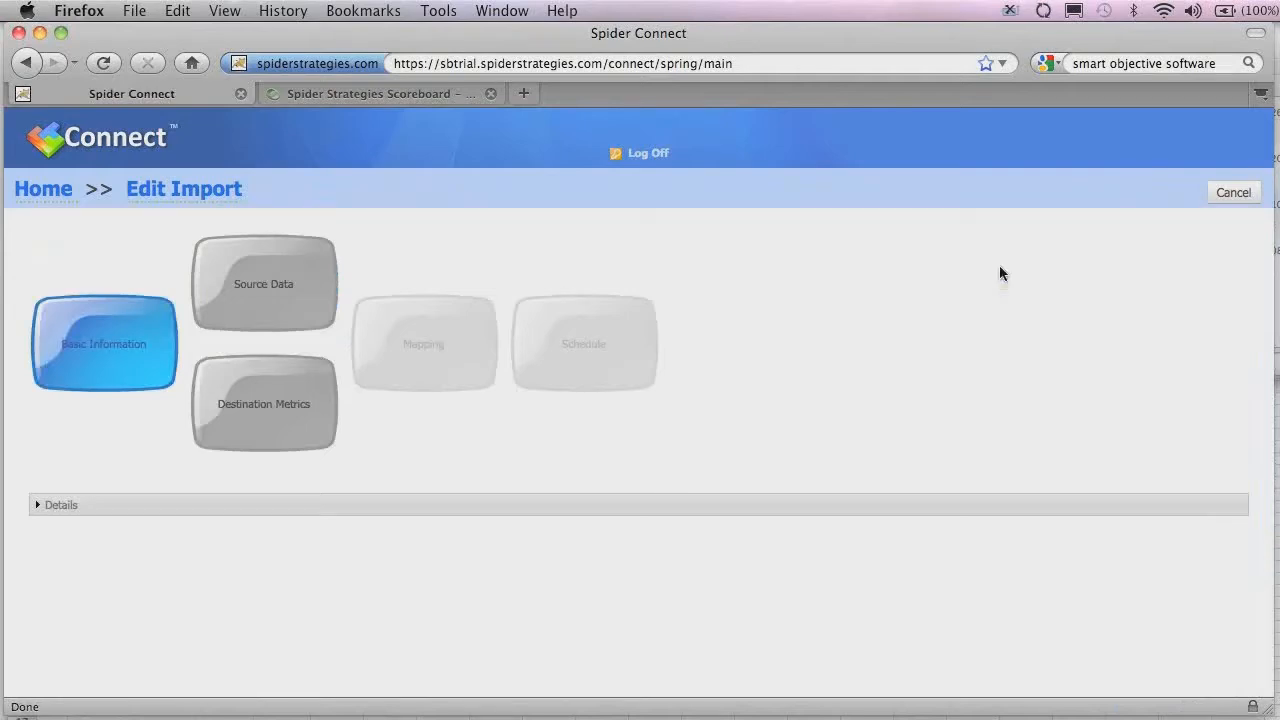
Set the import's source data to use a date header row and assign Metric Id/Name to column A.
{"action": "left_click", "coordinate": [258, 288]}
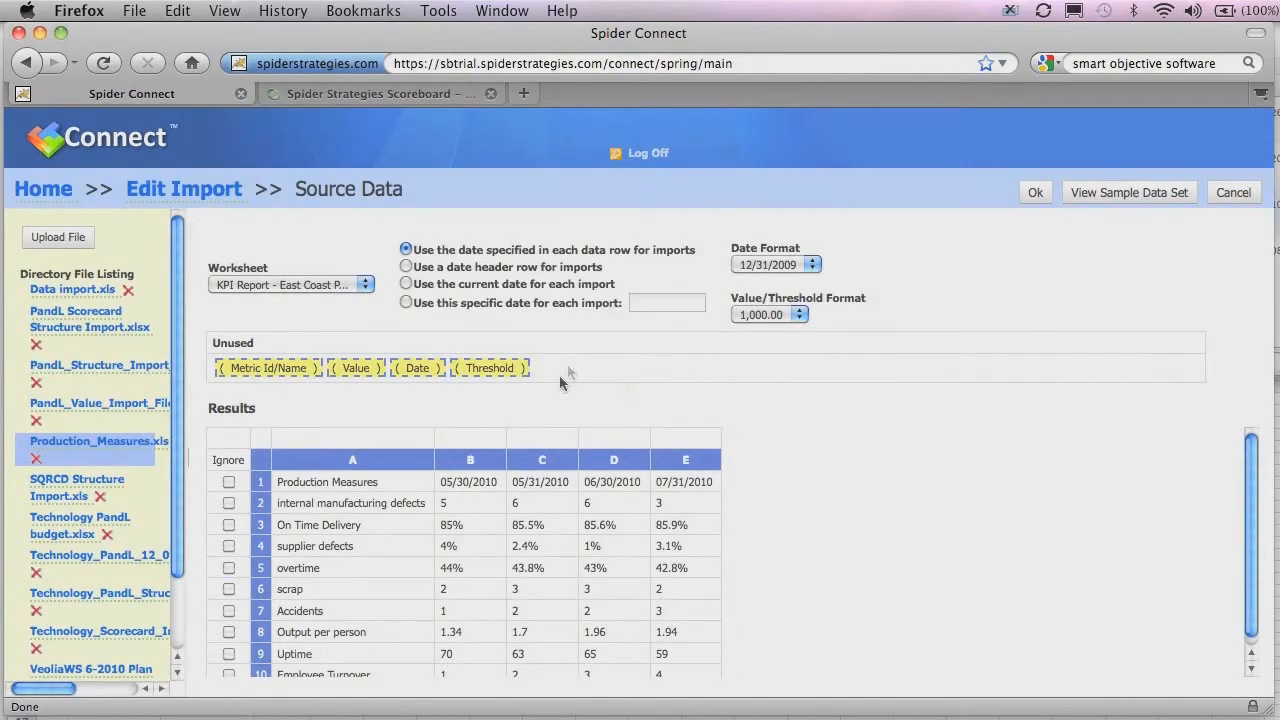
{"action": "left_click_drag", "start_coordinate": [268, 368], "coordinate": [340, 443]}
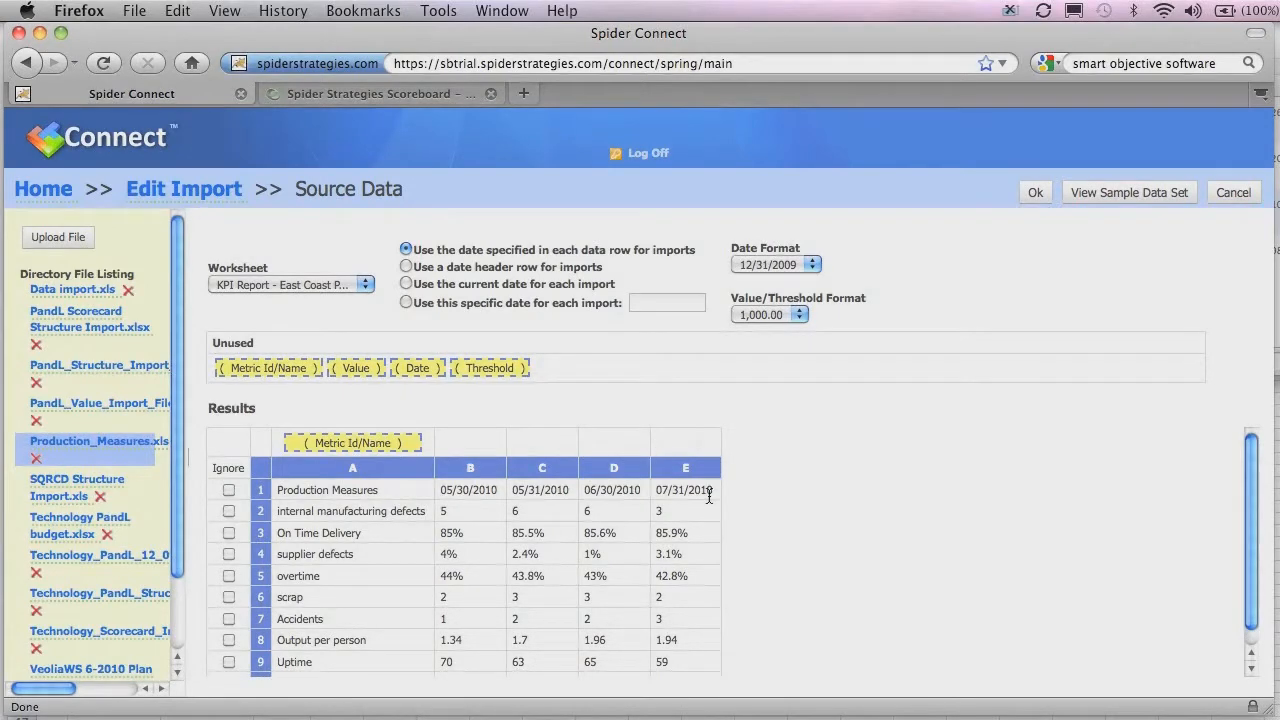
{"action": "left_click", "coordinate": [406, 267]}
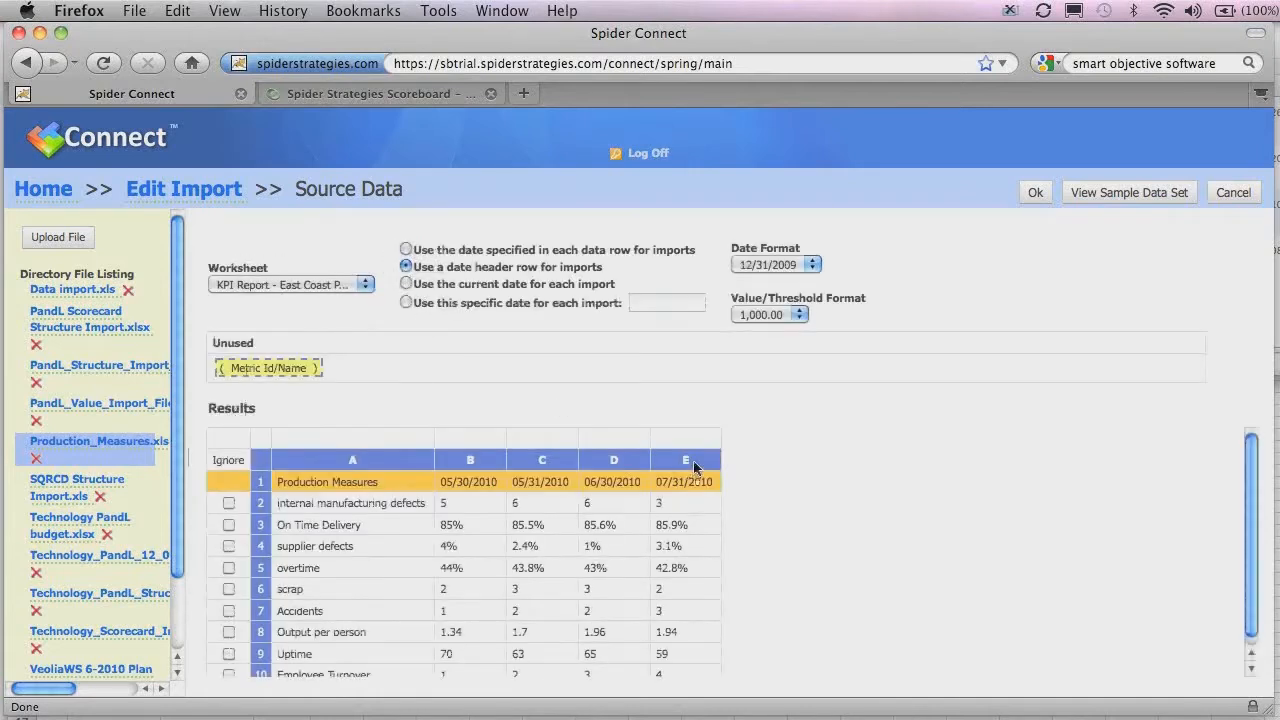
{"action": "left_click_drag", "start_coordinate": [268, 368], "coordinate": [345, 452]}
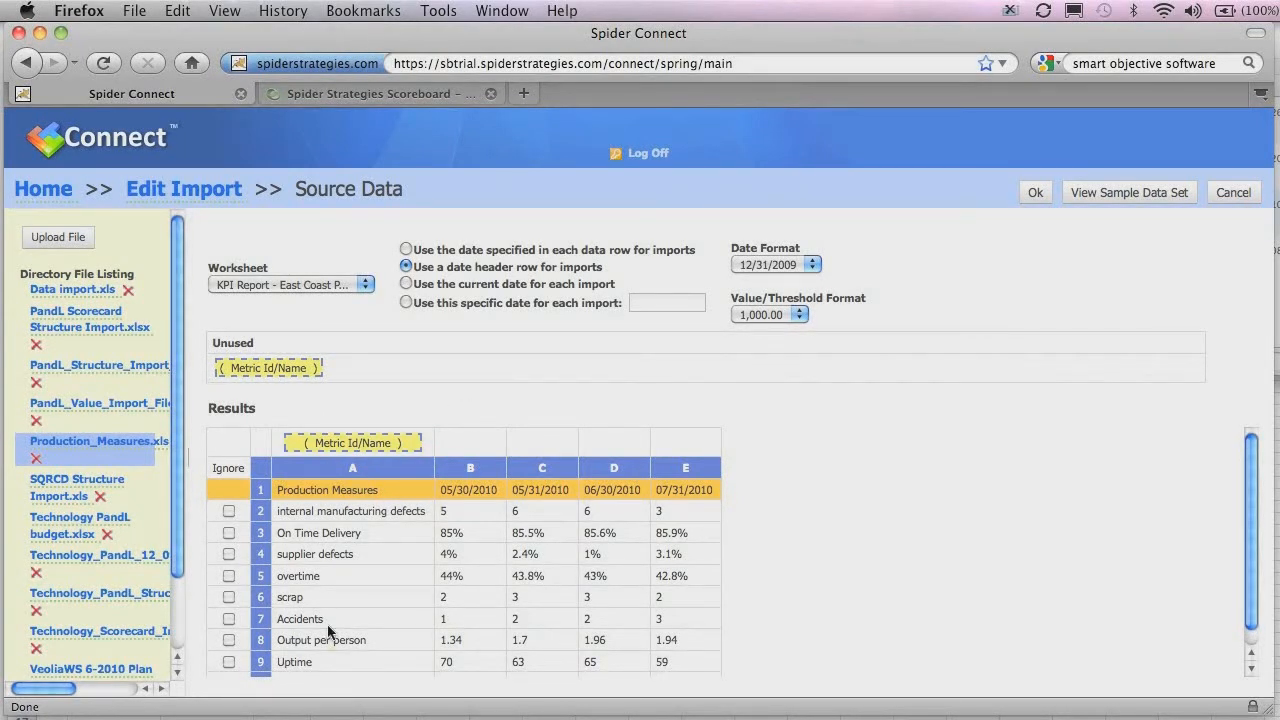
Review the format options, keep date format 12/31/2009 and value format 1,000.00, and confirm the source data.
{"action": "left_click", "coordinate": [814, 264]}
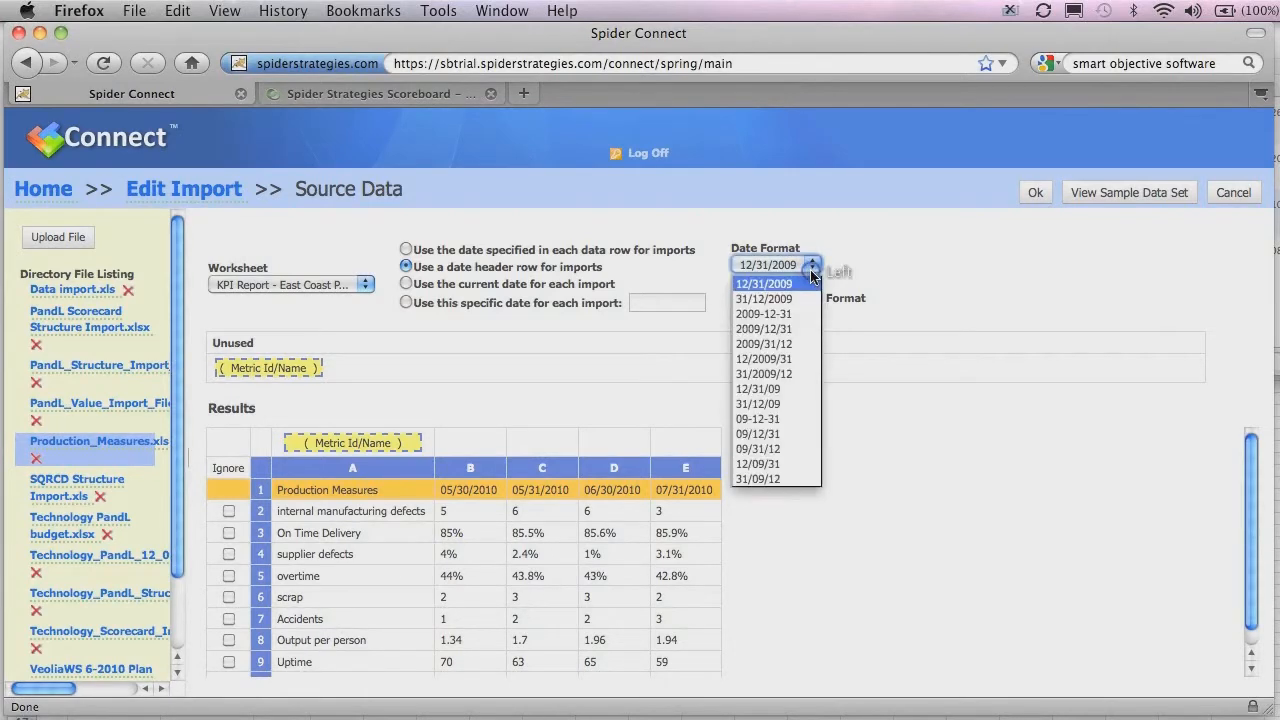
{"action": "left_click", "coordinate": [866, 274]}
{"action": "left_click", "coordinate": [799, 319]}
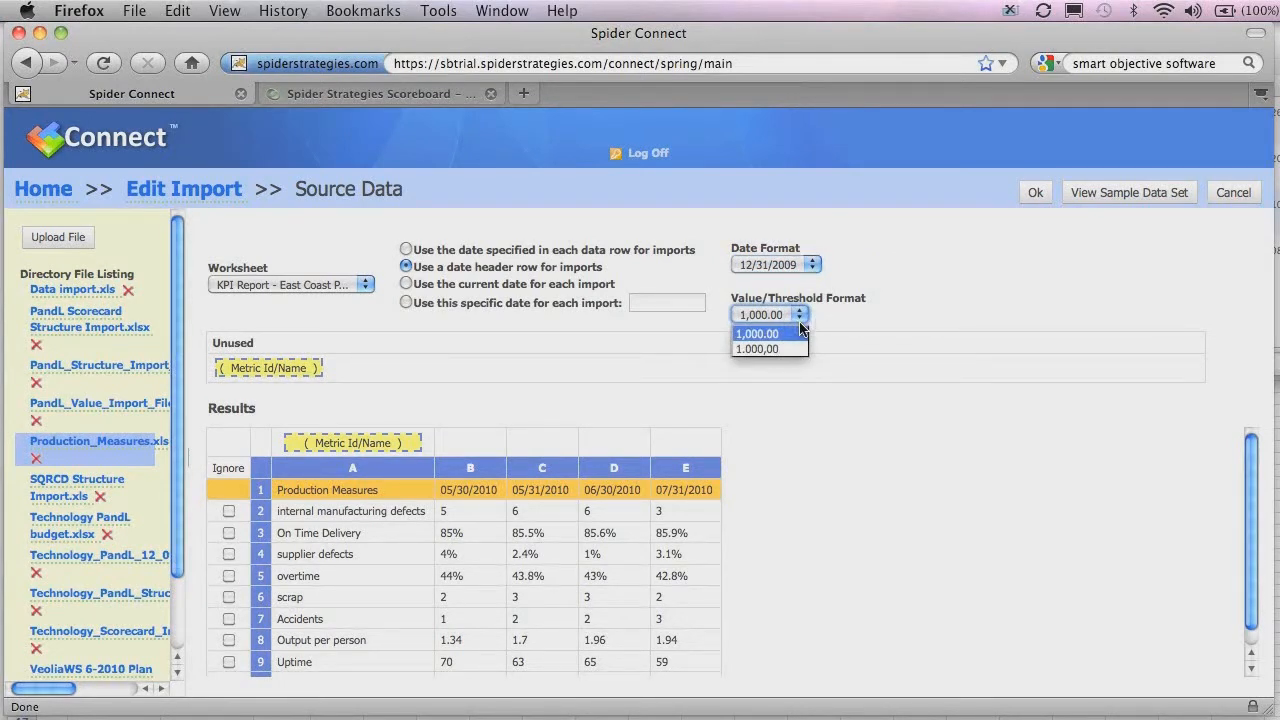
{"action": "left_click", "coordinate": [806, 333]}
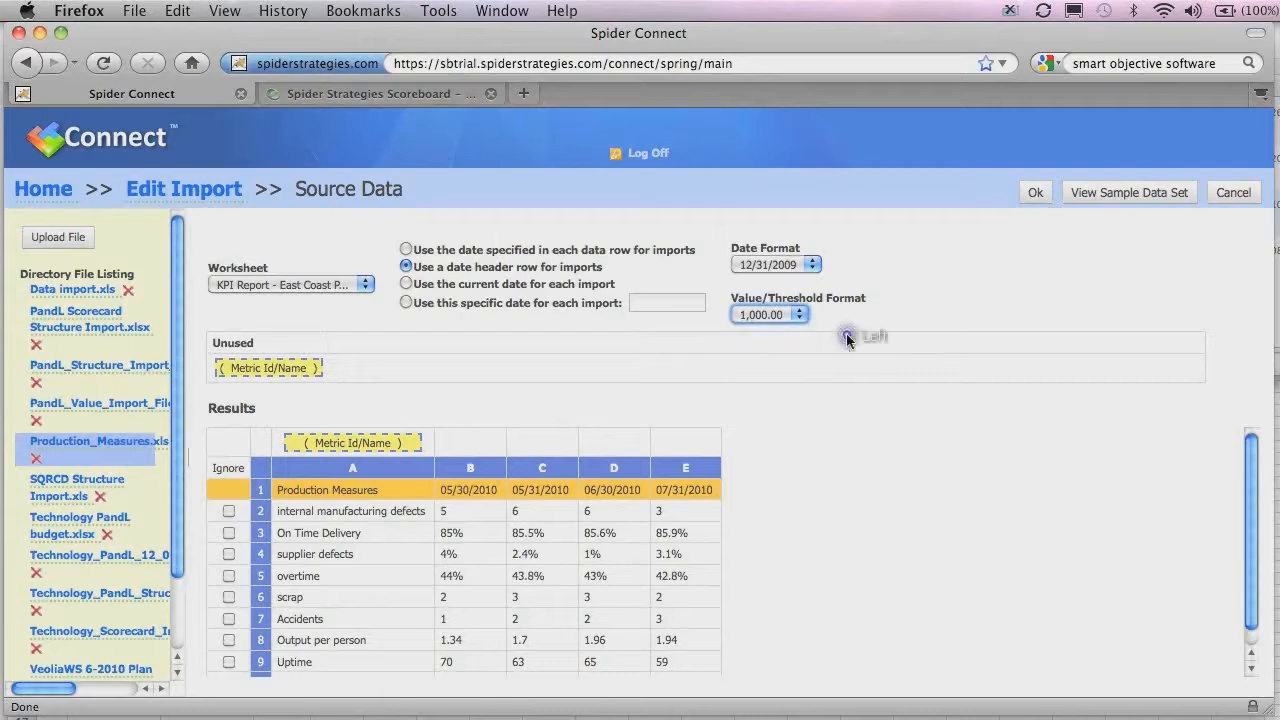
{"action": "left_click", "coordinate": [1035, 192]}
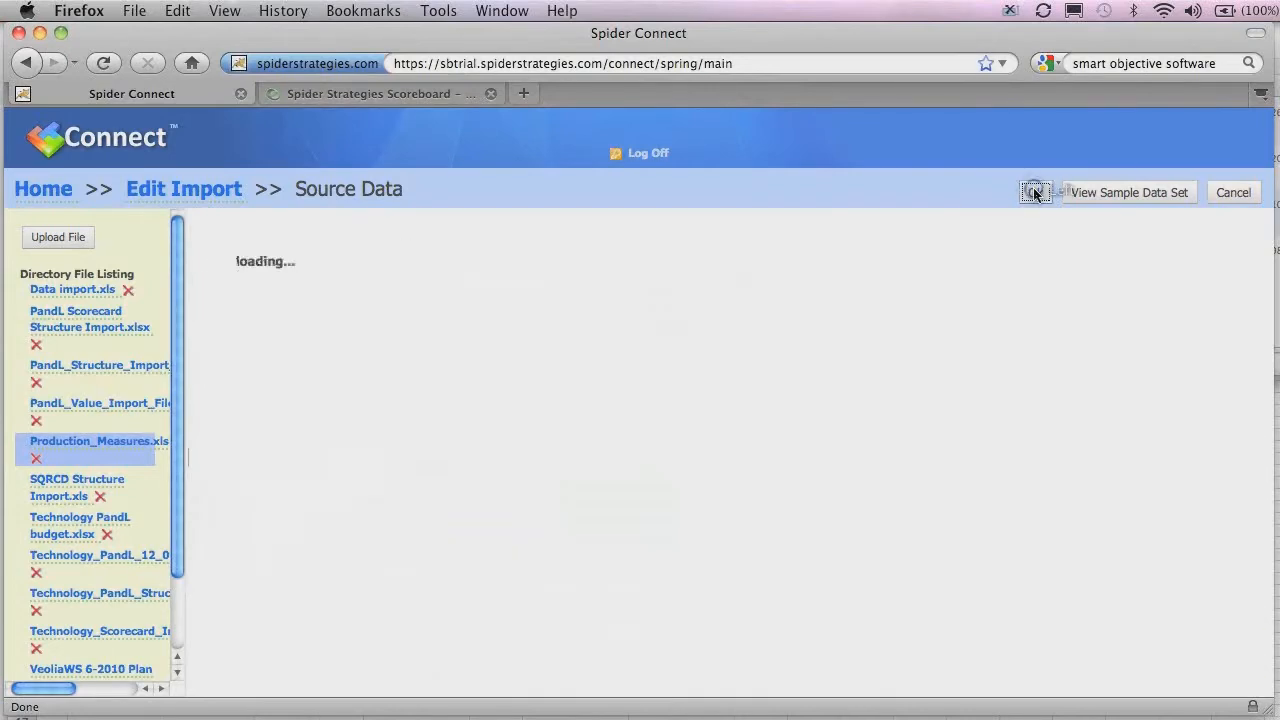
Open the import's destination metrics, compare its organization tree with Scoreboard, and expand East Coast Plant's East Coast Plant Primary Team scorecard.
{"action": "left_click", "coordinate": [263, 425]}
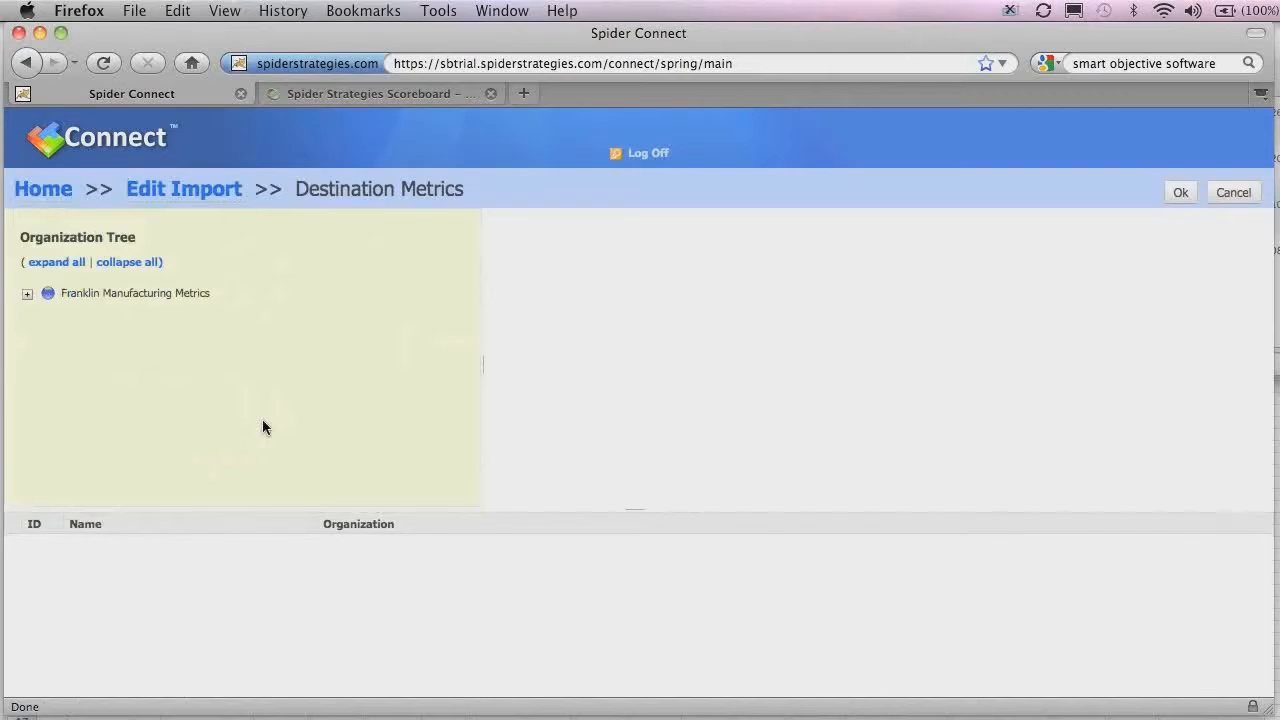
{"action": "left_click", "coordinate": [27, 294]}
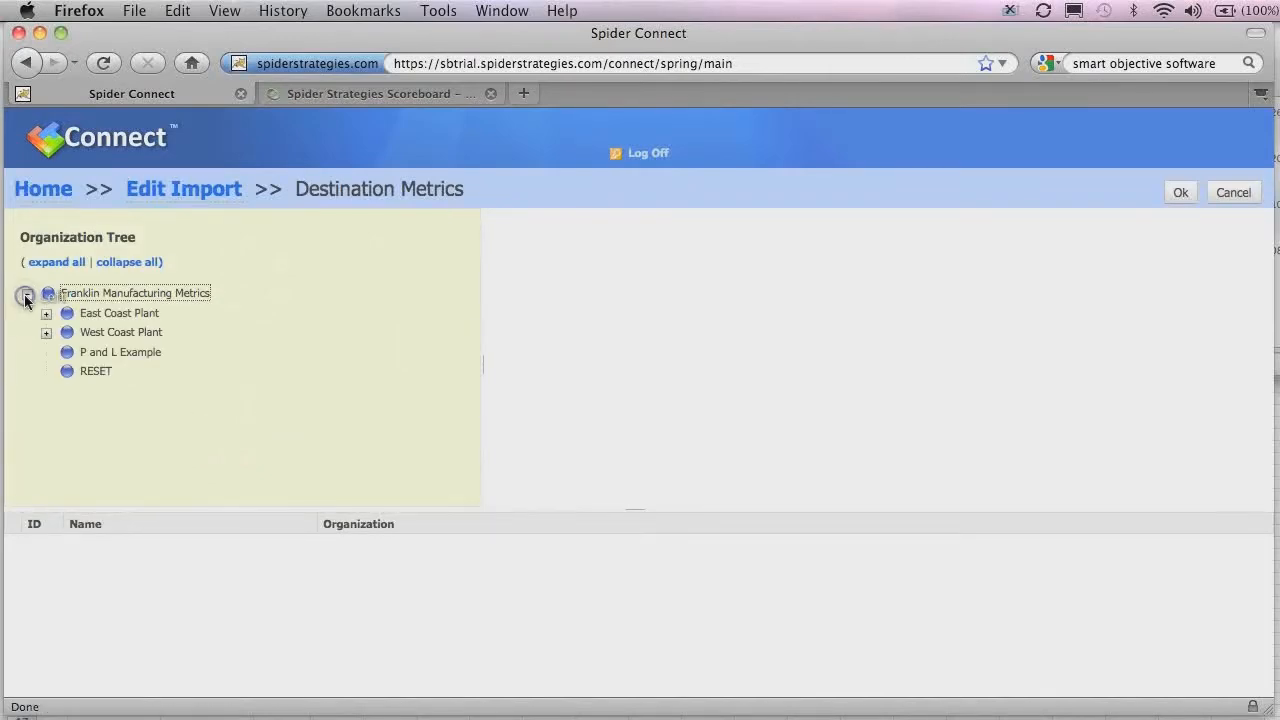
{"action": "left_click", "coordinate": [404, 95]}
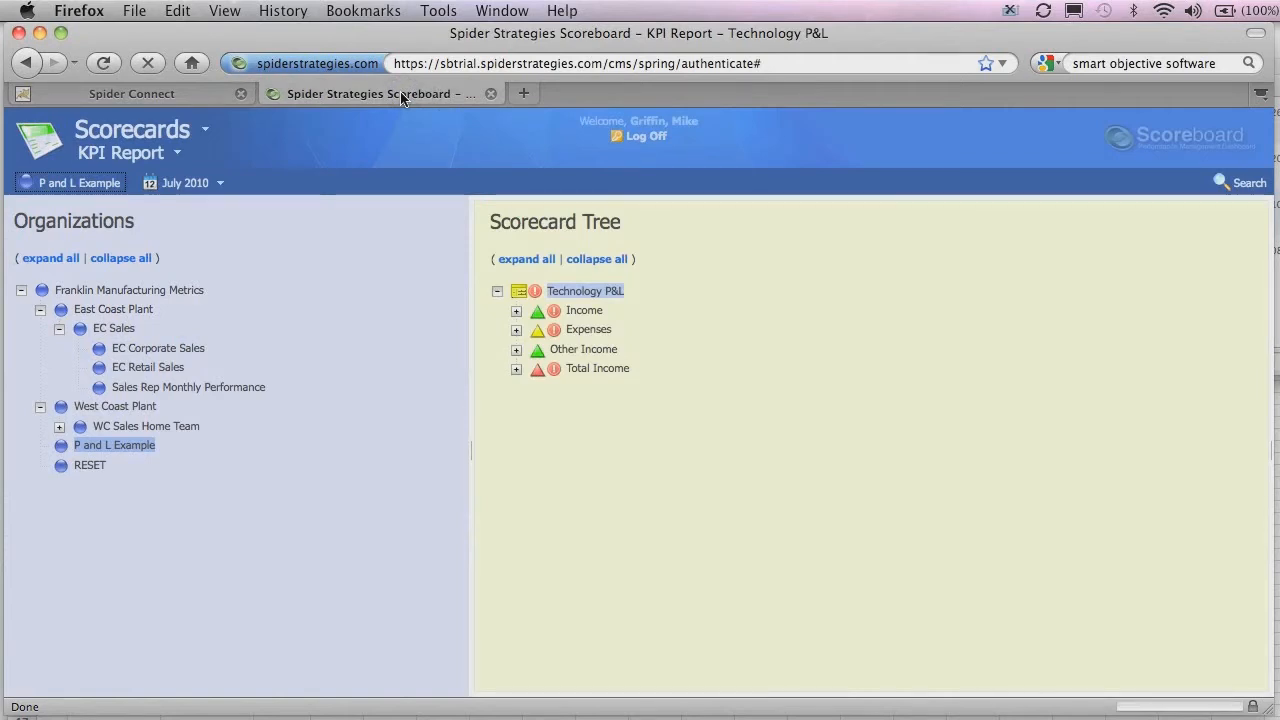
{"action": "left_click", "coordinate": [171, 94]}
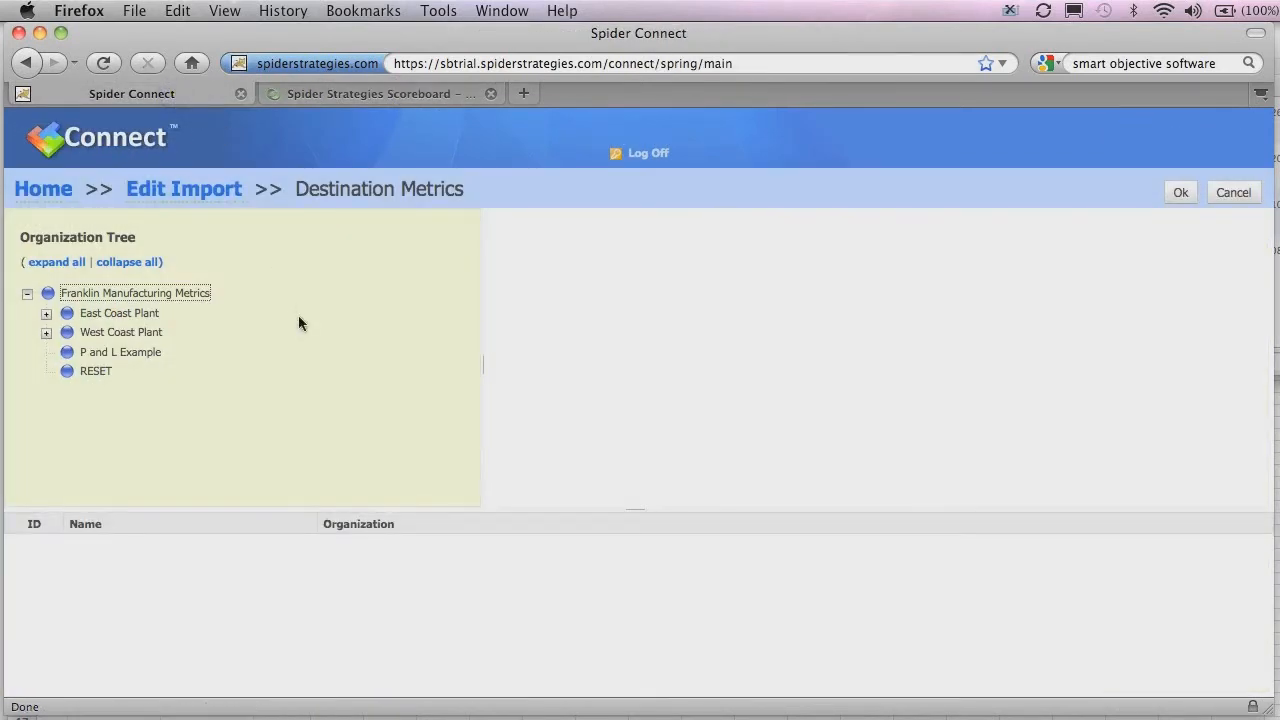
{"action": "left_click", "coordinate": [108, 316]}
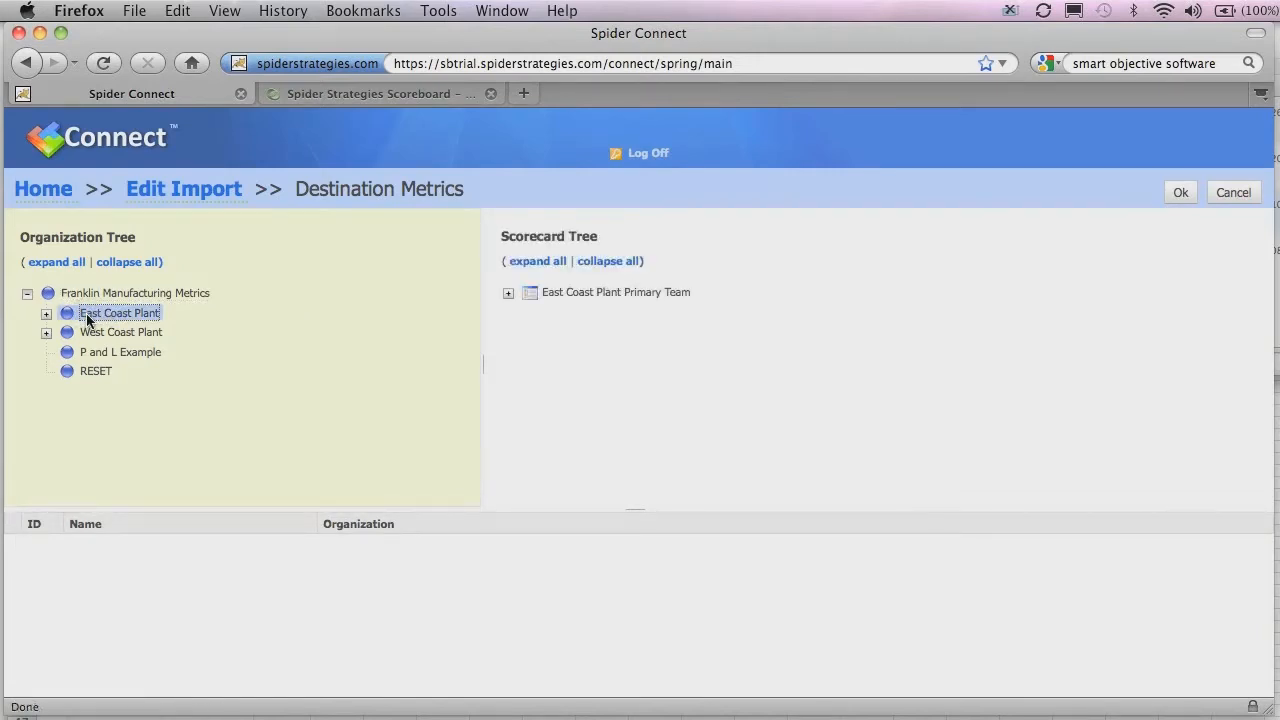
{"action": "left_click", "coordinate": [508, 295]}
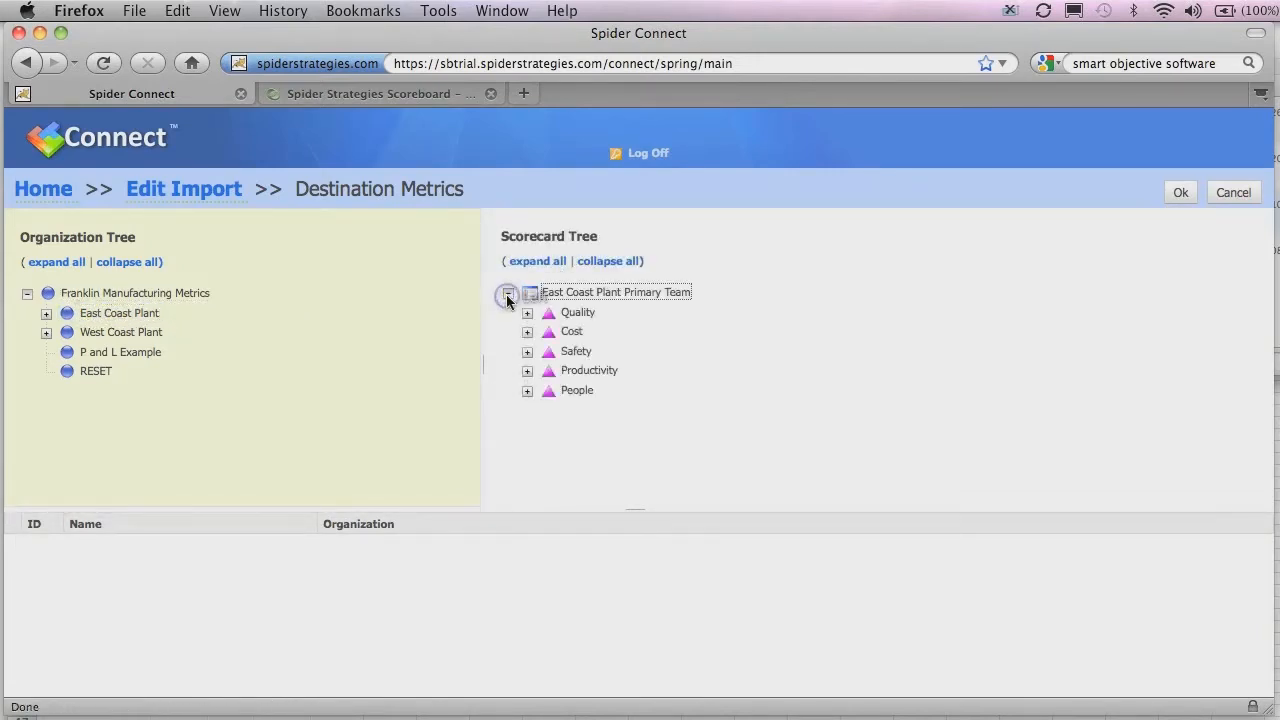
Switch to Scoreboard and examine the fully expanded scorecard tree of the East Coast Plant organization.
{"action": "left_click", "coordinate": [350, 90]}
{"action": "left_click", "coordinate": [540, 260]}
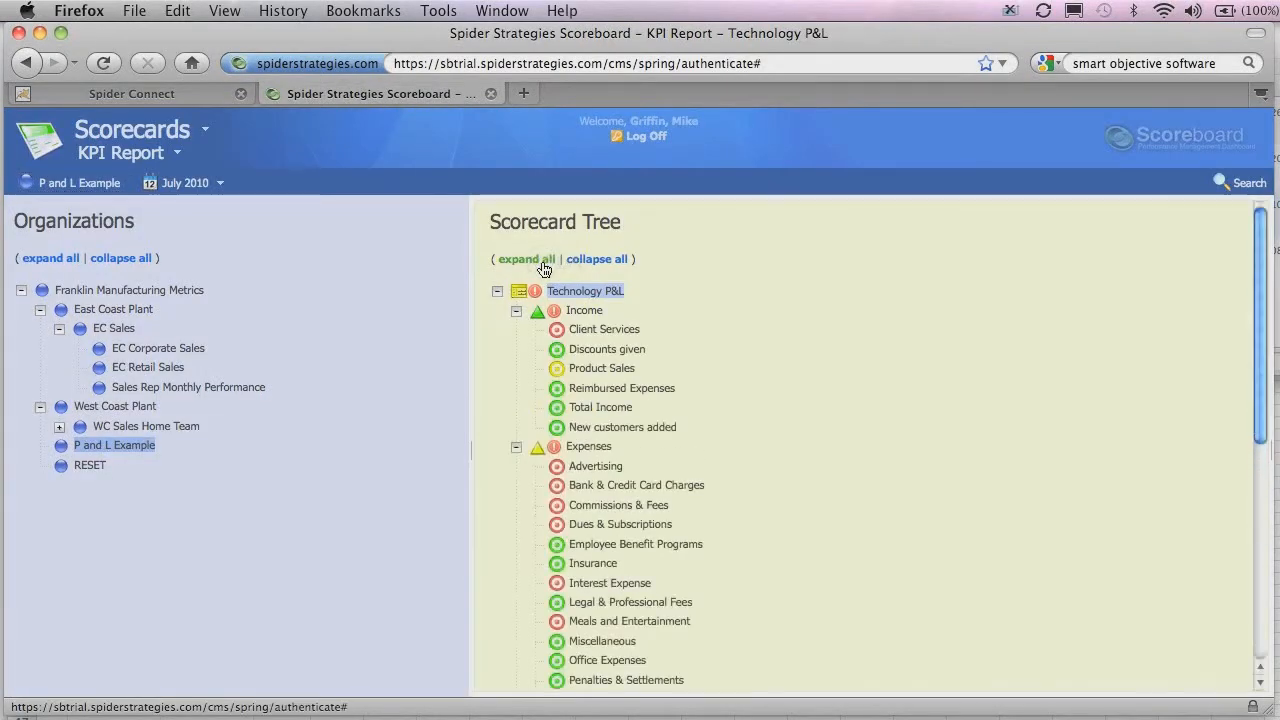
{"action": "left_click", "coordinate": [130, 310]}
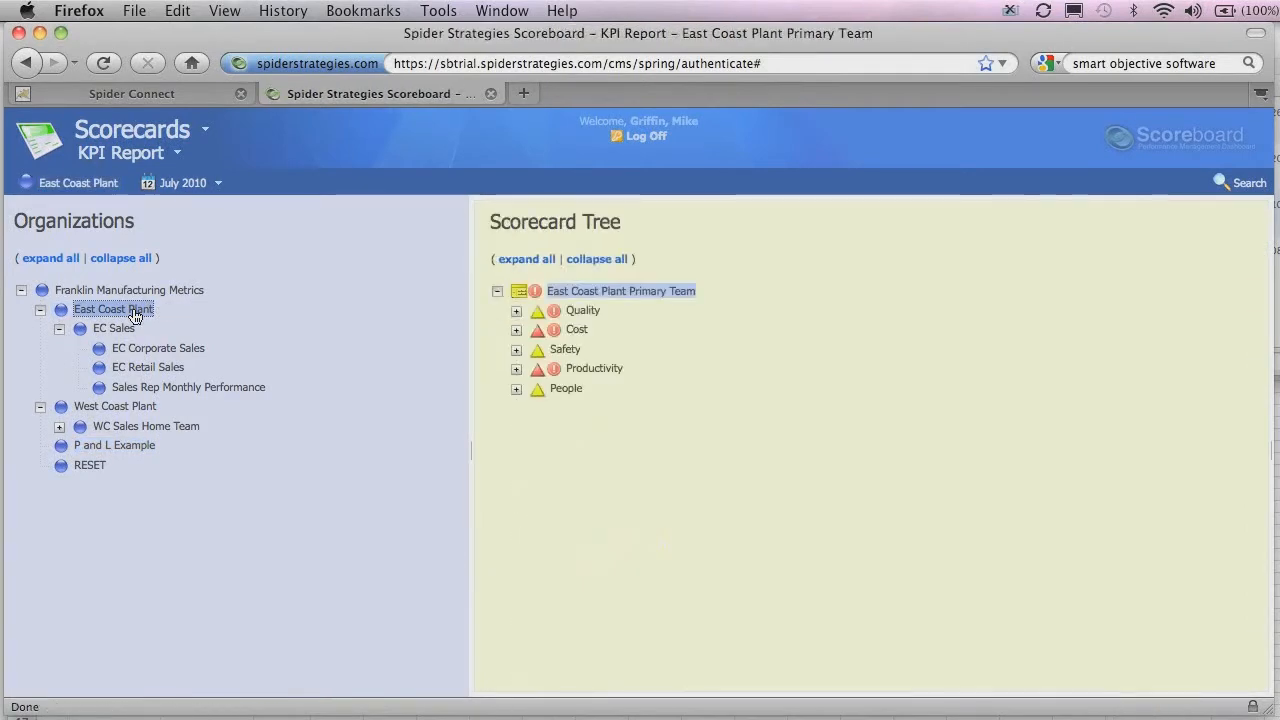
{"action": "left_click", "coordinate": [525, 259]}
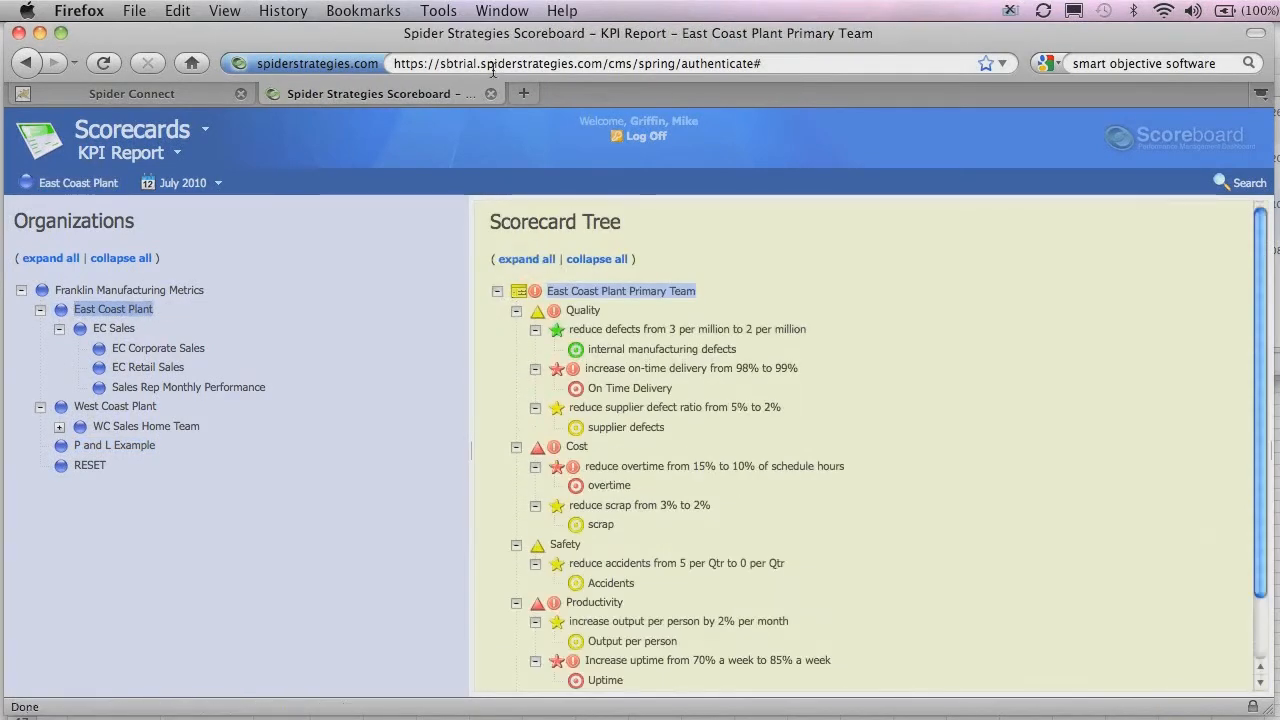
Return to Spider Connect, add all metrics of the East Coast Plant Primary Team scorecard as destination metrics and confirm them.
{"action": "left_click", "coordinate": [150, 93]}
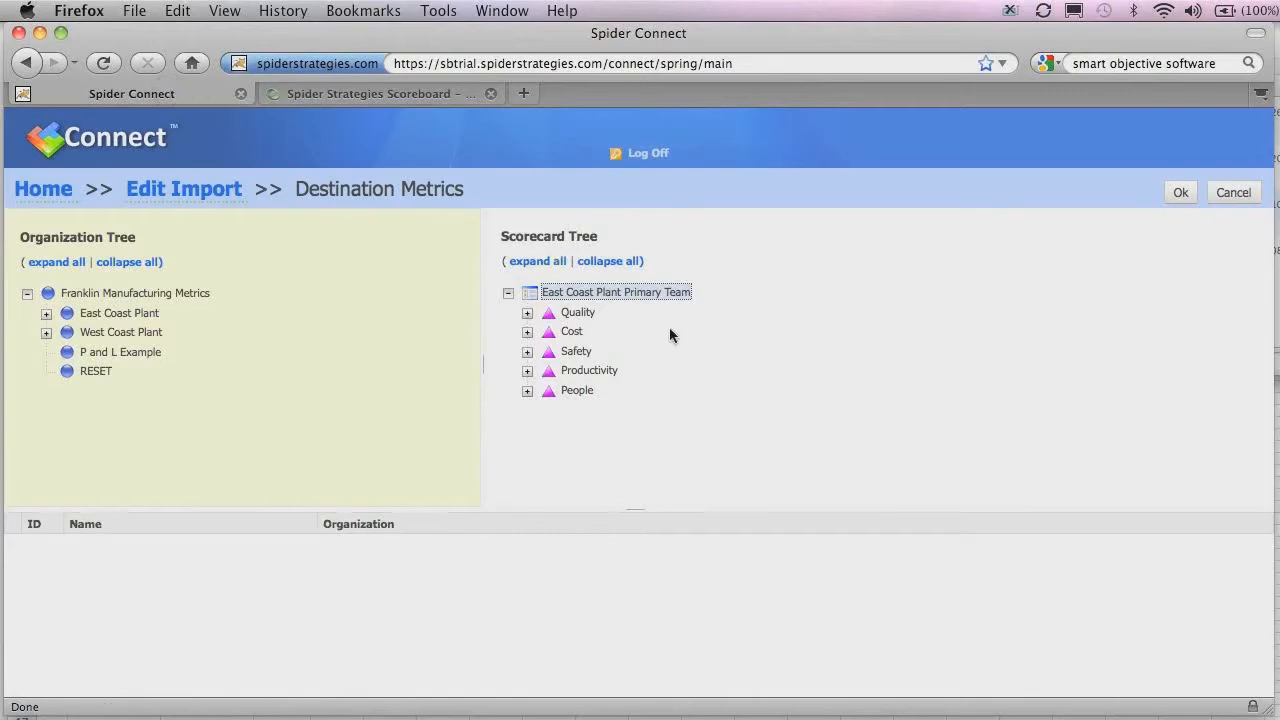
{"action": "left_click", "coordinate": [527, 312]}
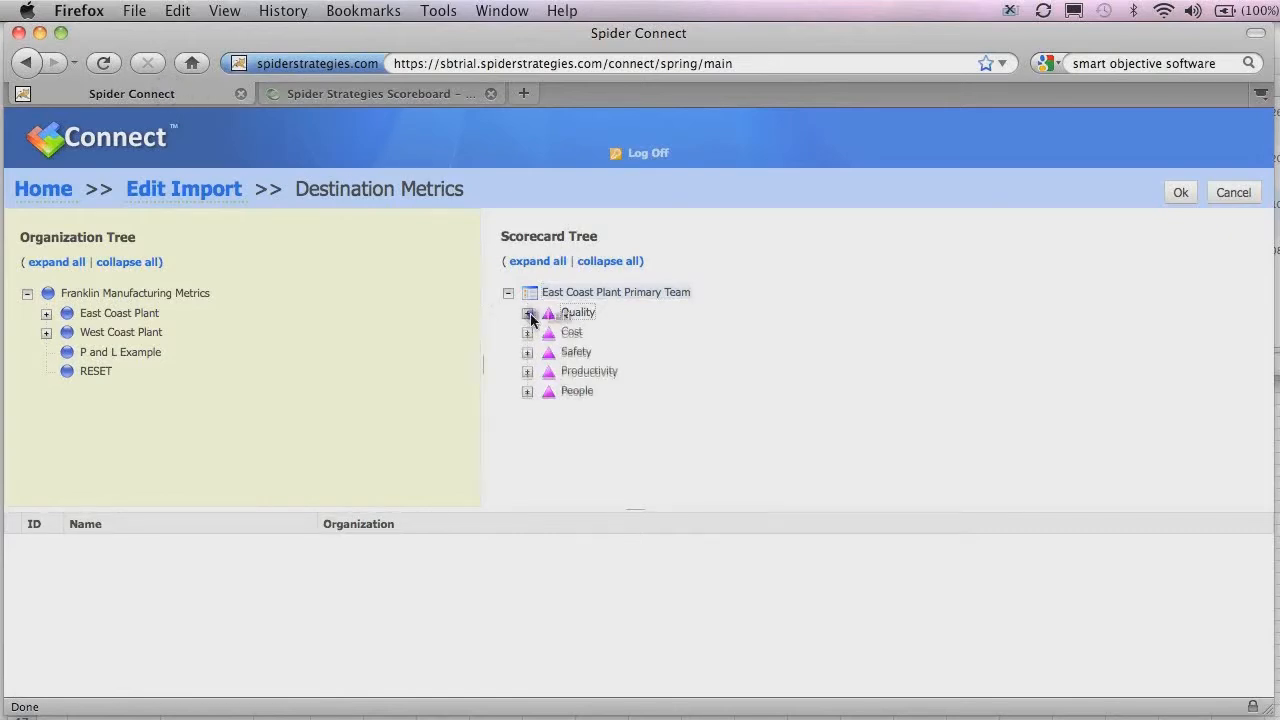
{"action": "left_click", "coordinate": [546, 331]}
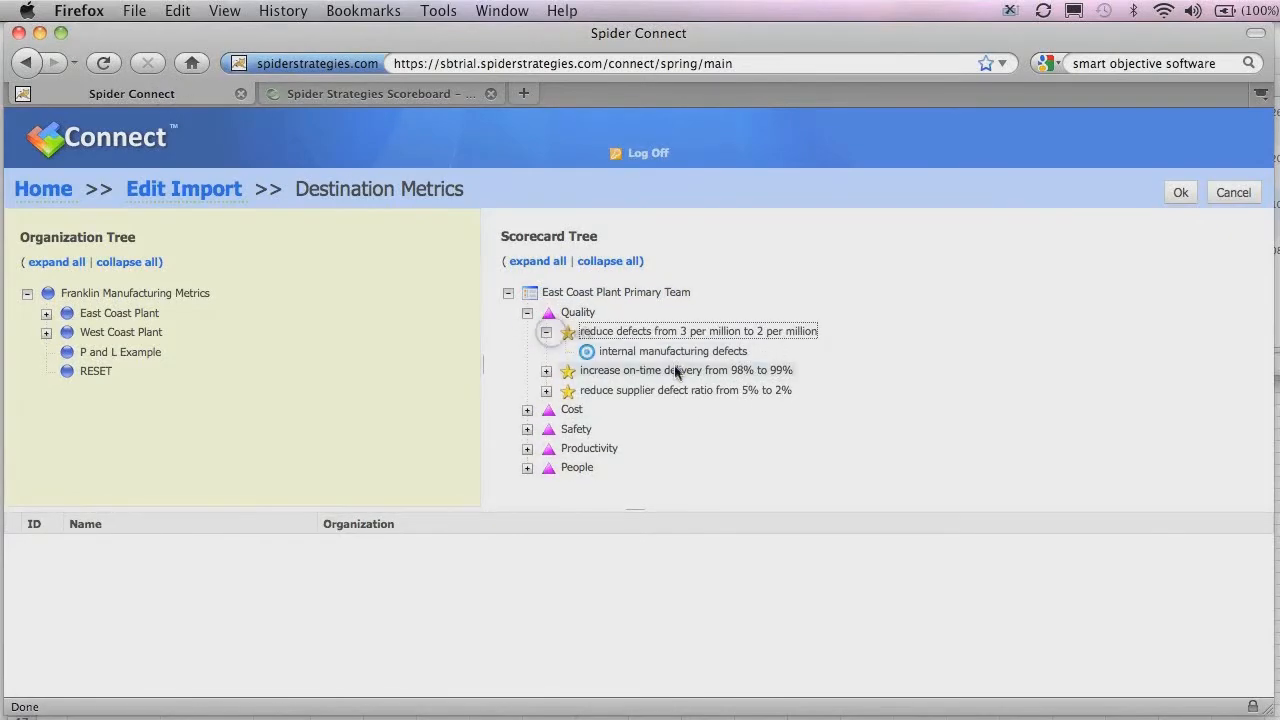
{"action": "left_click", "coordinate": [655, 350]}
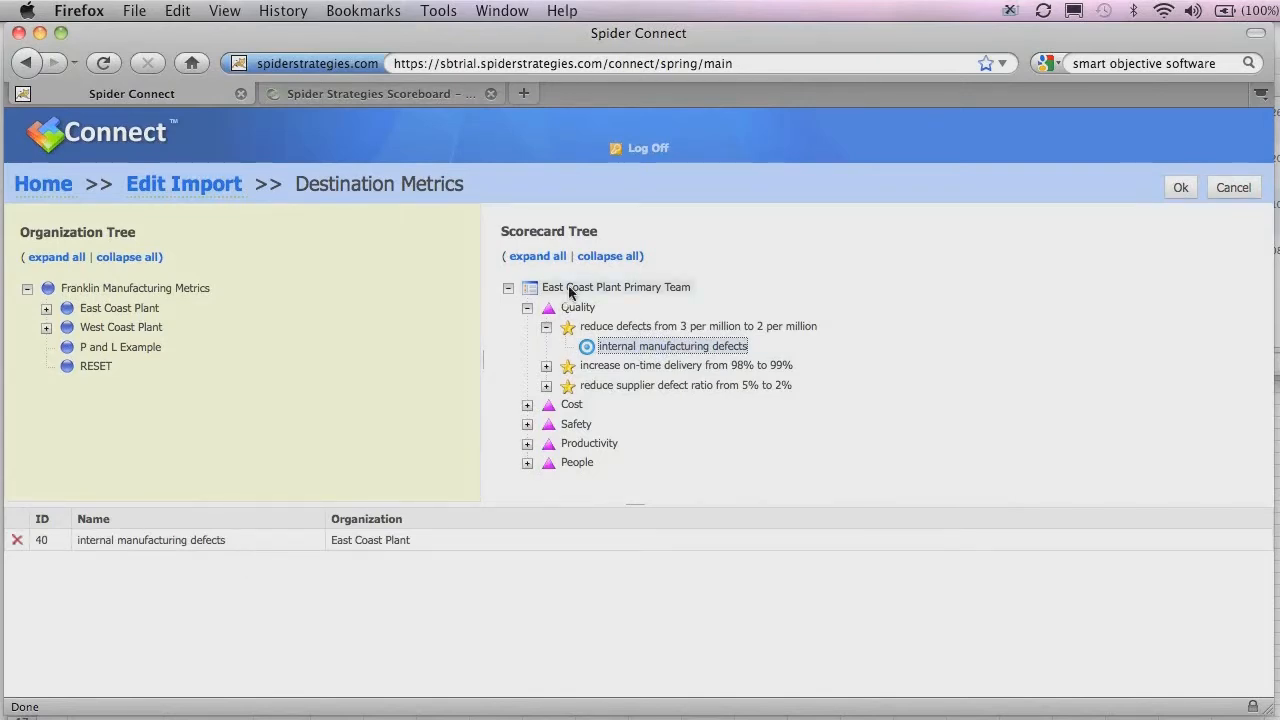
{"action": "left_click", "coordinate": [570, 290]}
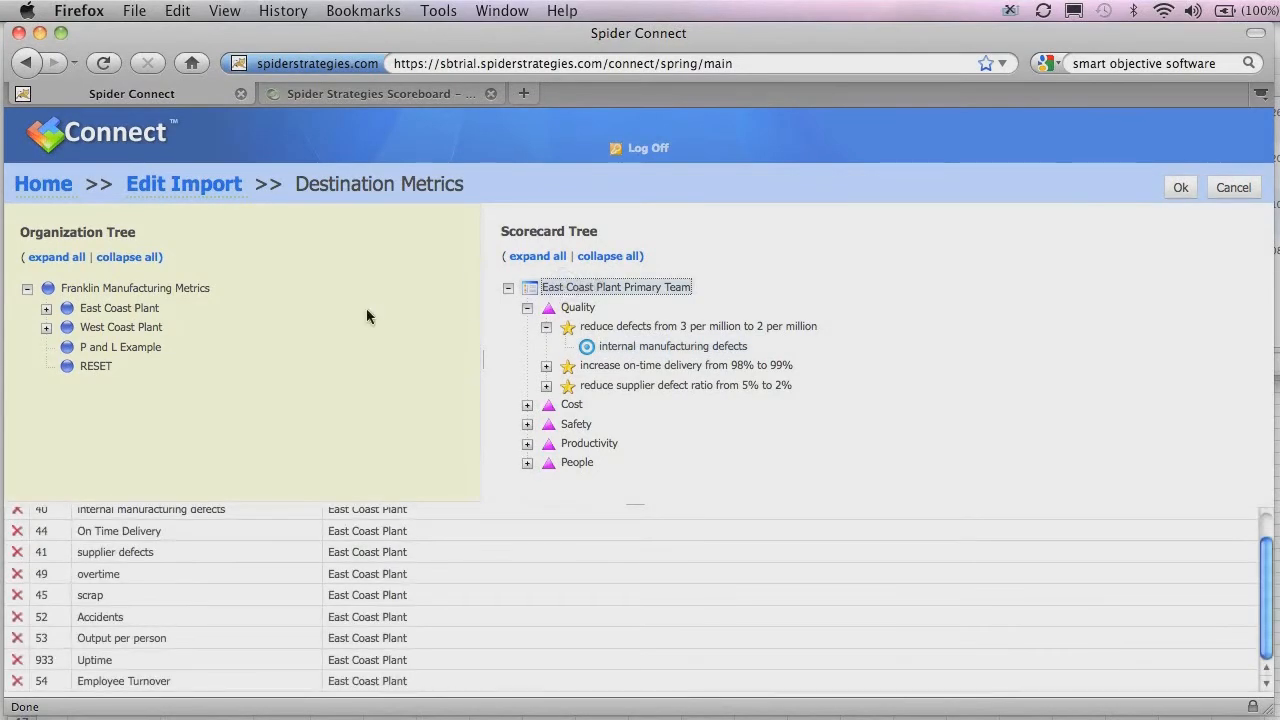
{"action": "left_click", "coordinate": [1178, 190]}
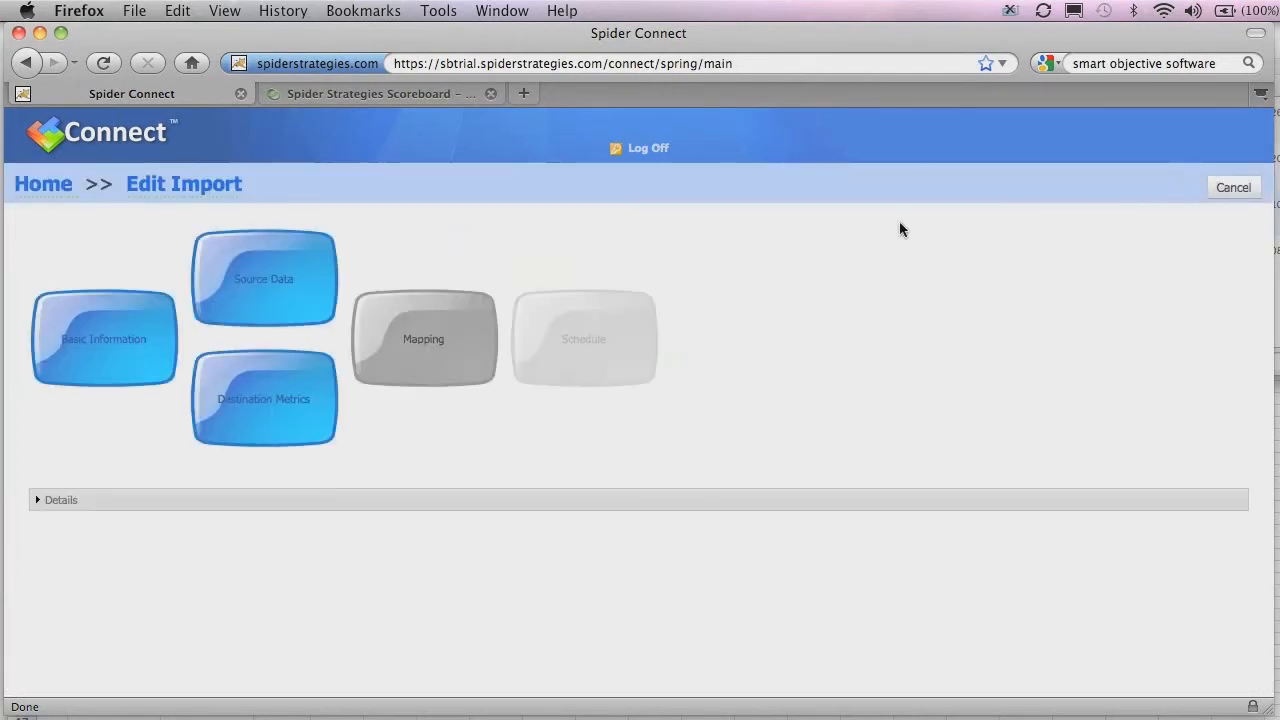
Review and accept the mapping of source data to the East Coast Plant metrics and save the import.
{"action": "left_click", "coordinate": [437, 338]}
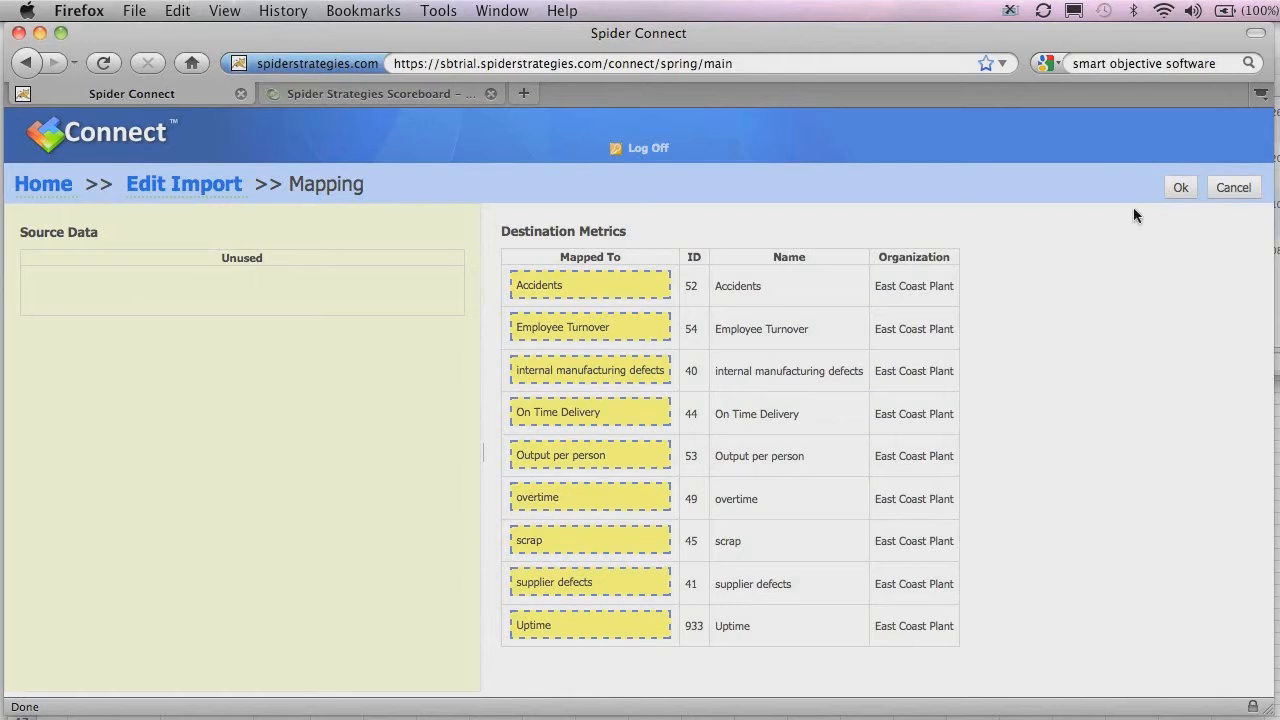
{"action": "left_click", "coordinate": [1182, 189]}
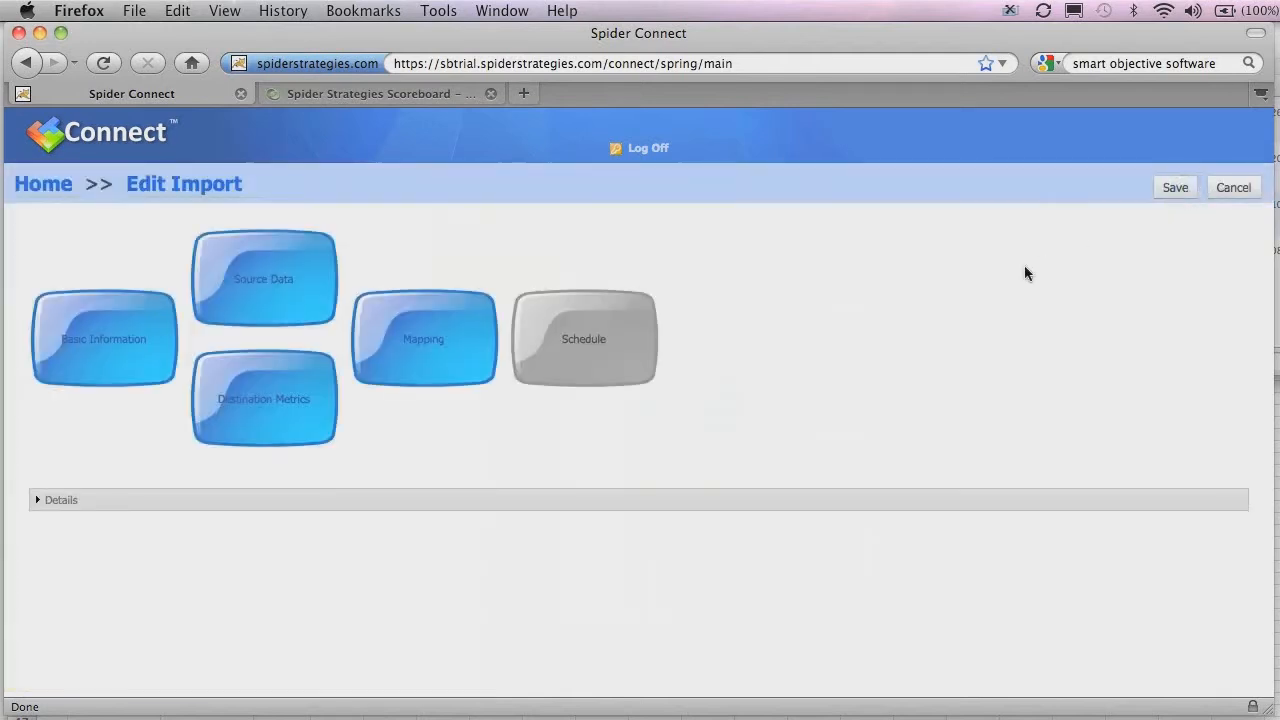
{"action": "left_click", "coordinate": [1175, 190]}
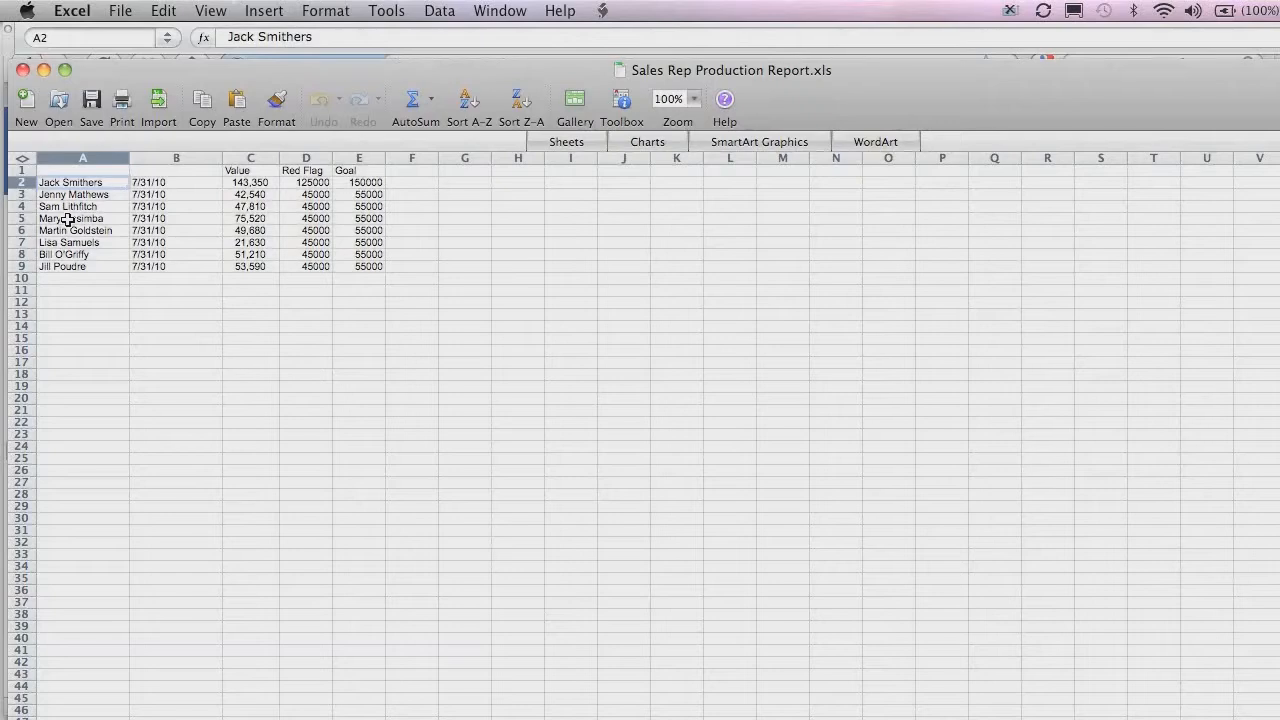
In Sales Rep Production Report.xls in Excel, change the column headers in D1 and E1 to "Threshold".
{"action": "left_click", "coordinate": [306, 170]}
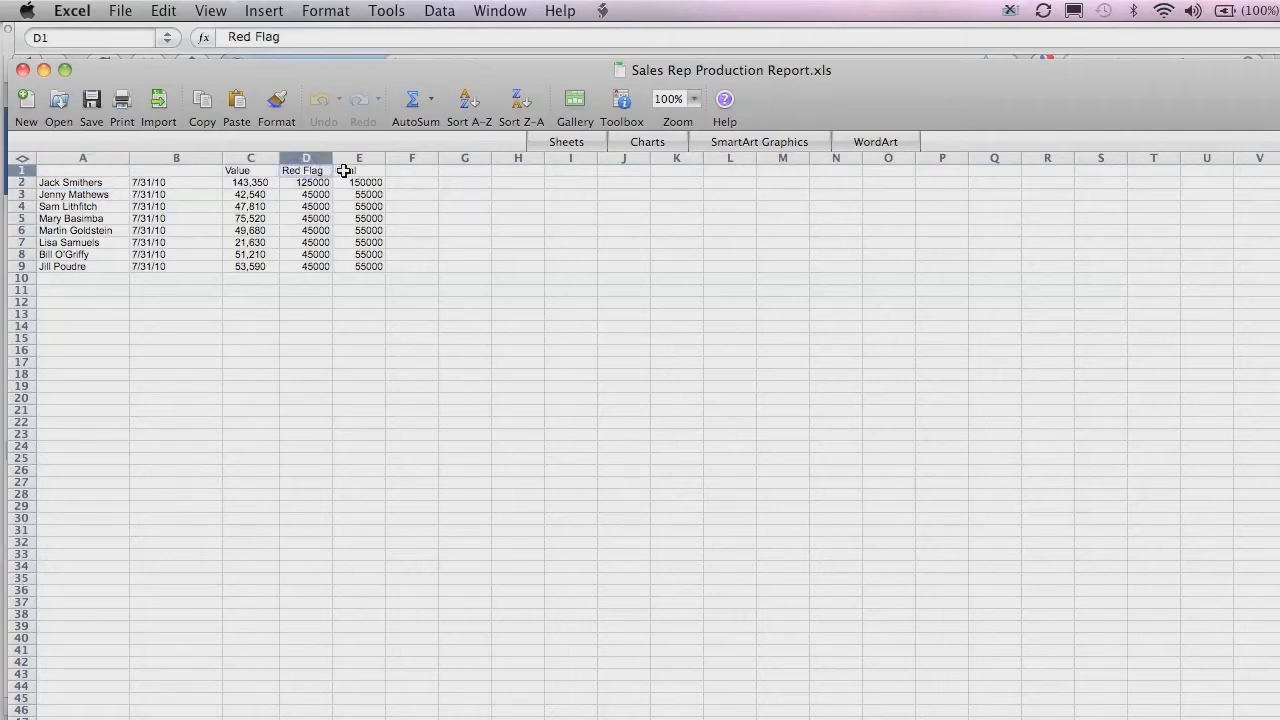
{"action": "left_click", "coordinate": [343, 171]}
{"action": "left_click", "coordinate": [287, 170]}
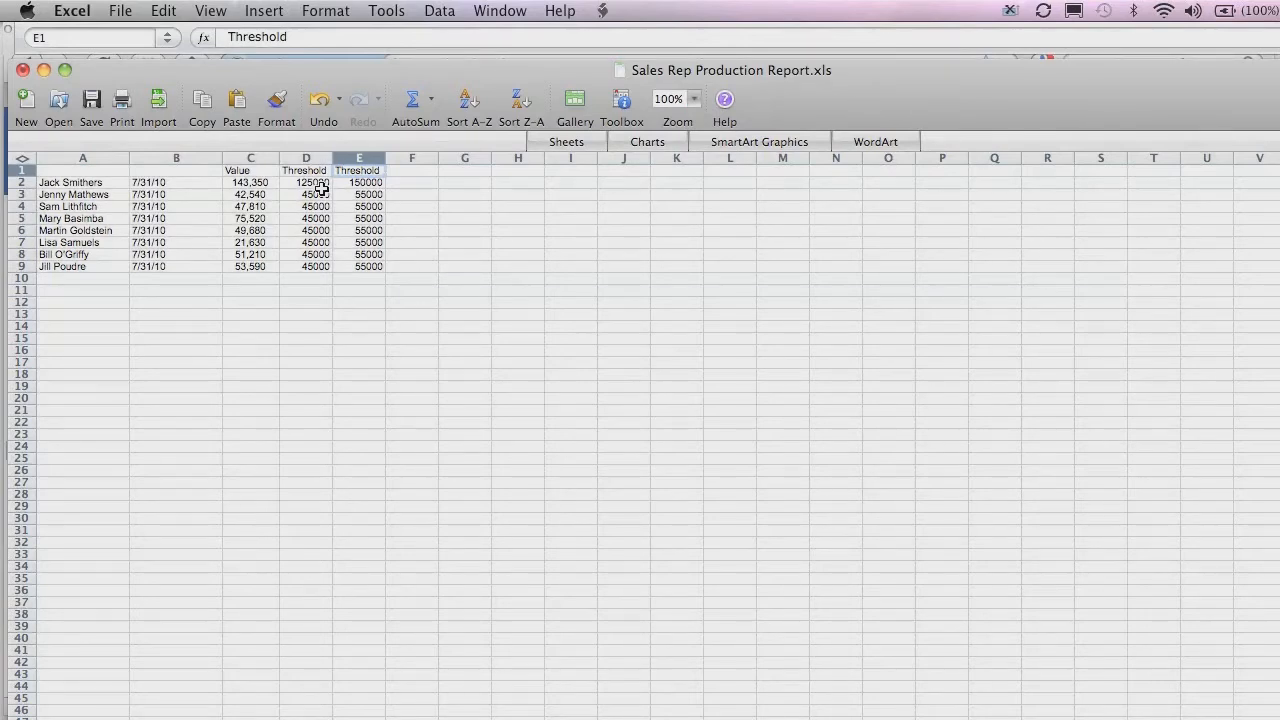
Bring up the Production_Measures.xls workbook and examine its date header row and the measure names in column A.
{"action": "left_click", "coordinate": [500, 10]}
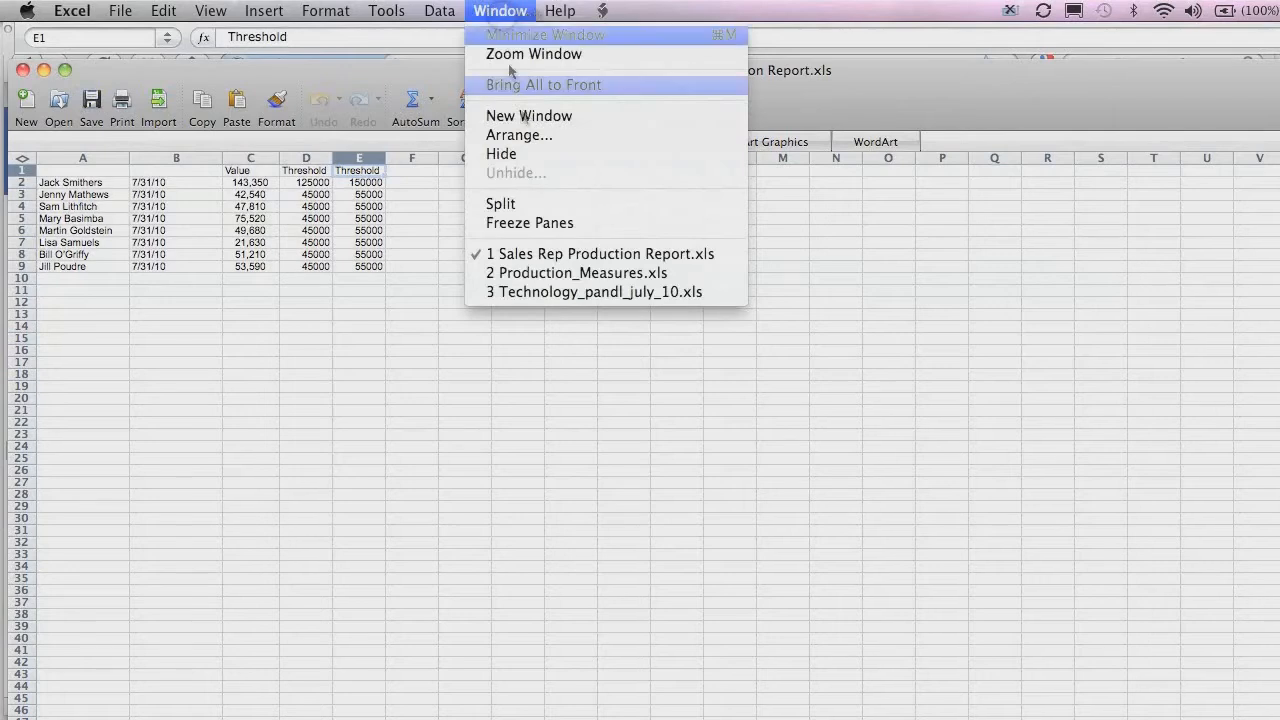
{"action": "left_click", "coordinate": [557, 273]}
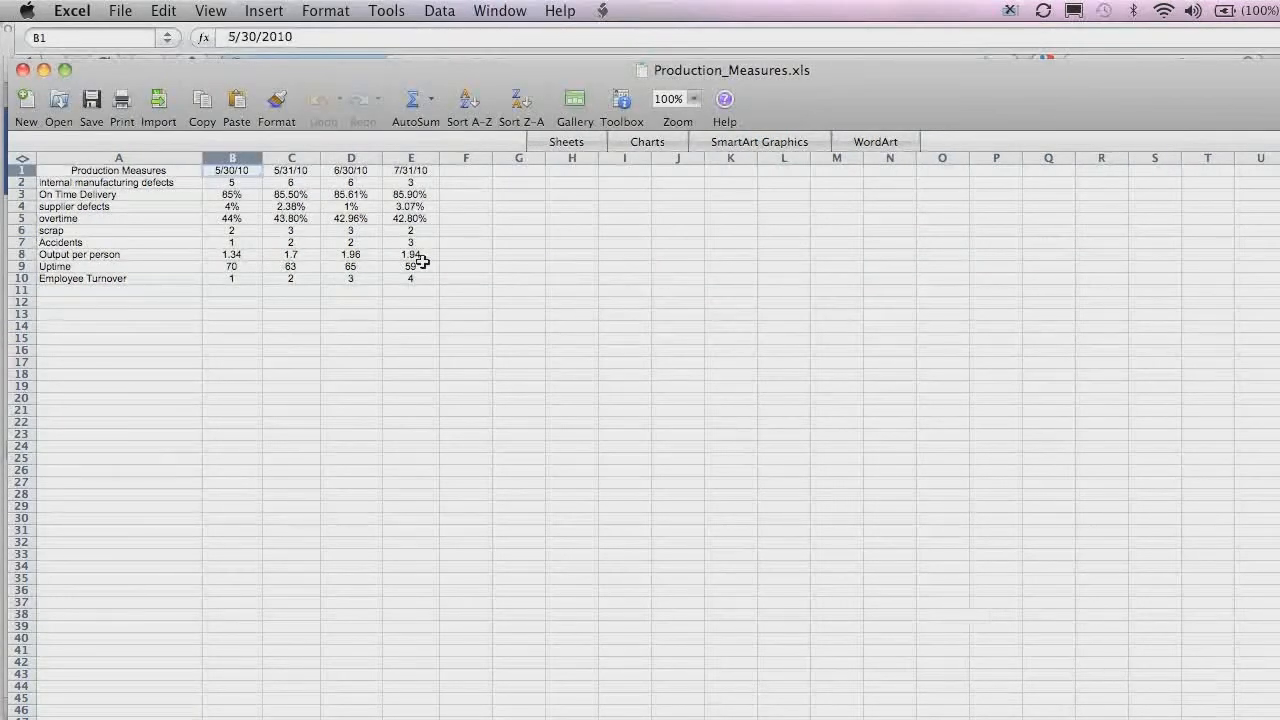
{"action": "left_click", "coordinate": [106, 183]}
Bring up Technology_pandl_july_10.xls and examine its July 2010 heading and the Client Services value in the Total column.
{"action": "left_click", "coordinate": [505, 12]}
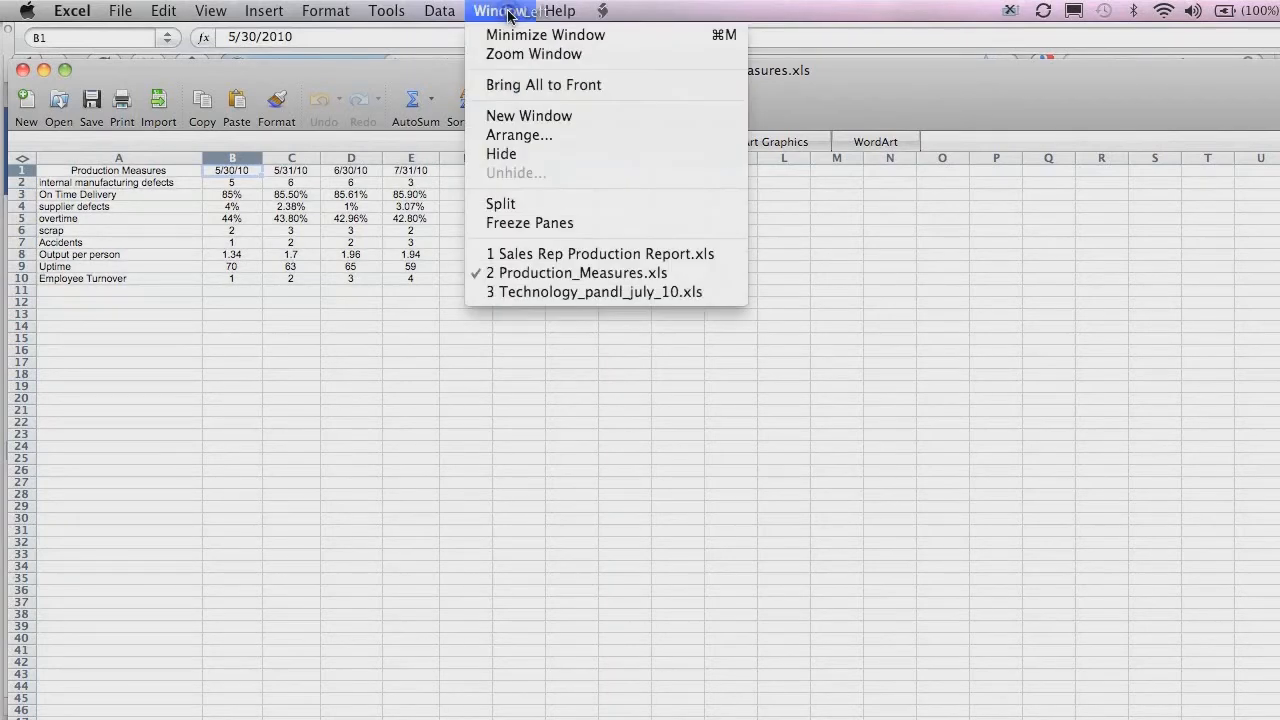
{"action": "left_click", "coordinate": [567, 292]}
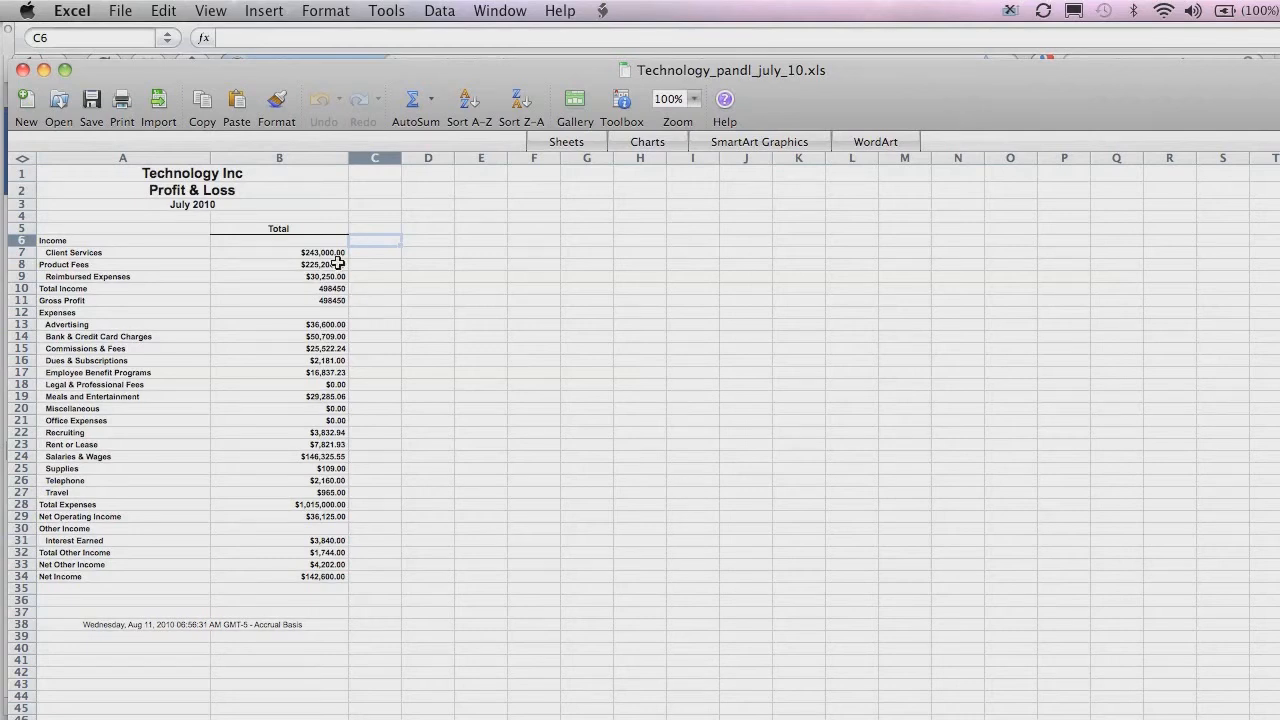
{"action": "left_click", "coordinate": [198, 205]}
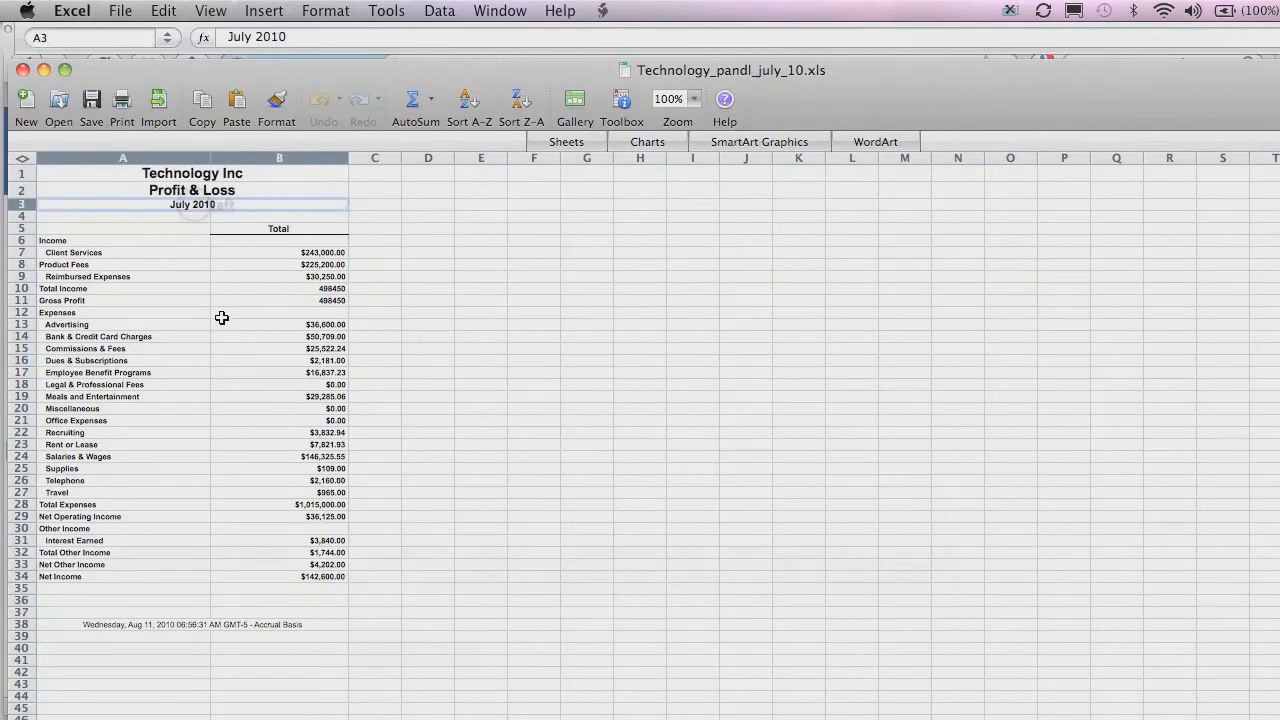
{"action": "left_click", "coordinate": [312, 253]}
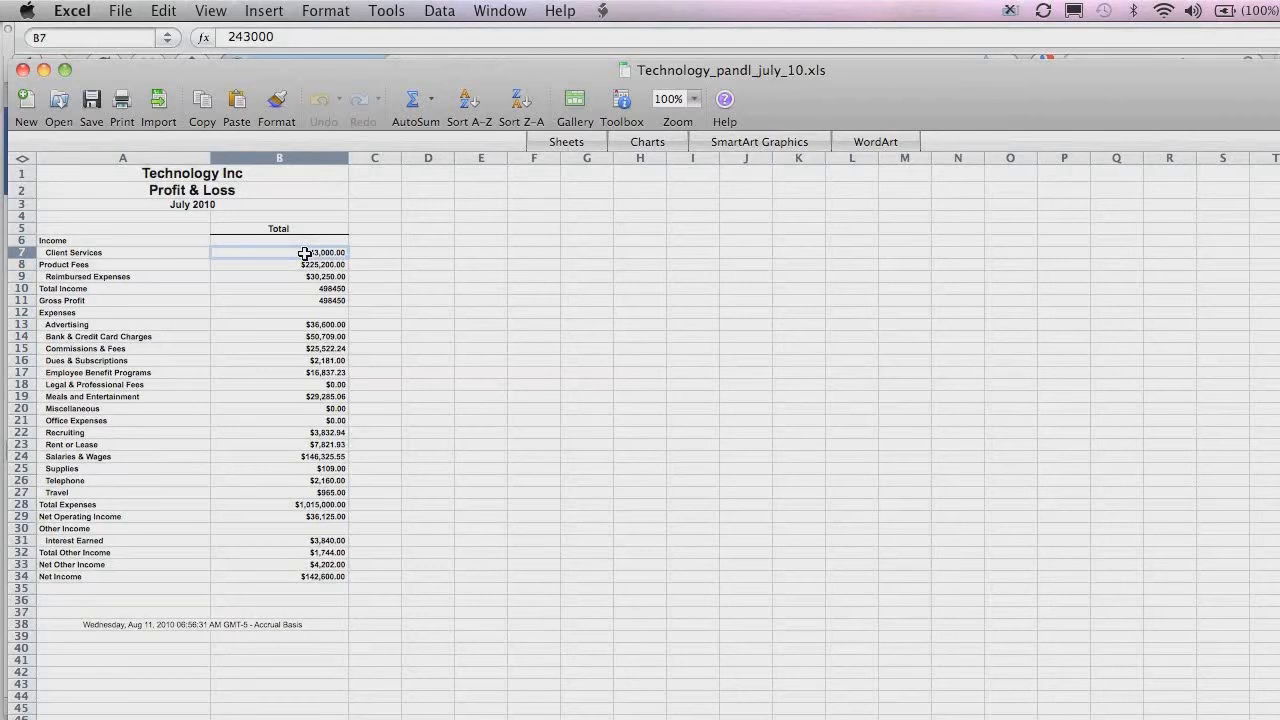
{"action": "left_click", "coordinate": [372, 253]}
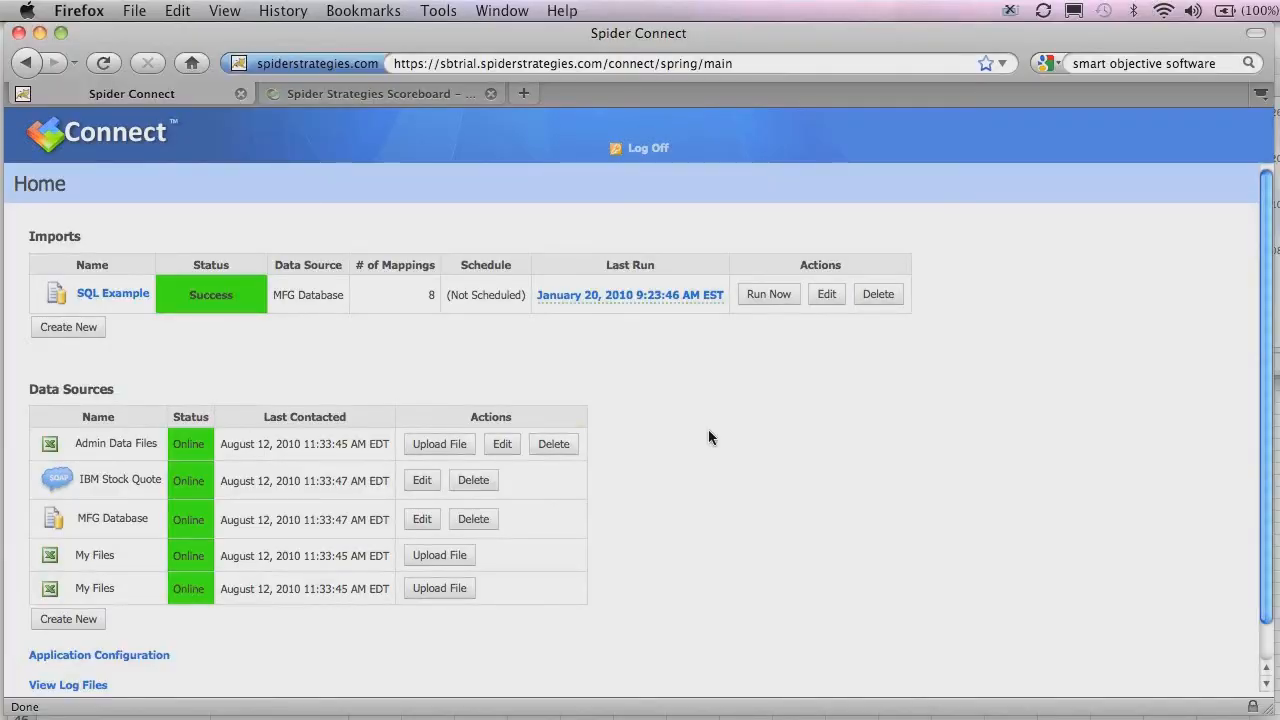
In Spider Connect, create a new import named "Thresholds and Values".
{"action": "left_click", "coordinate": [69, 327]}
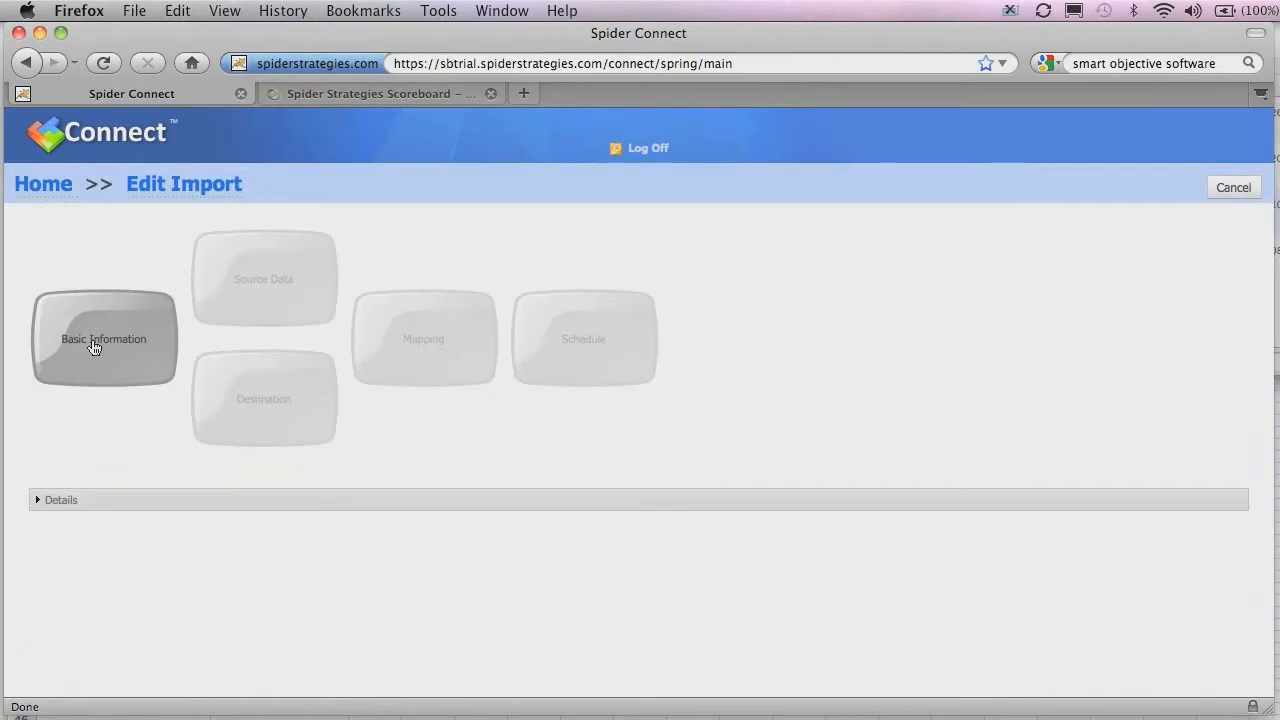
{"action": "left_click", "coordinate": [91, 342]}
{"action": "left_click", "coordinate": [430, 257]}
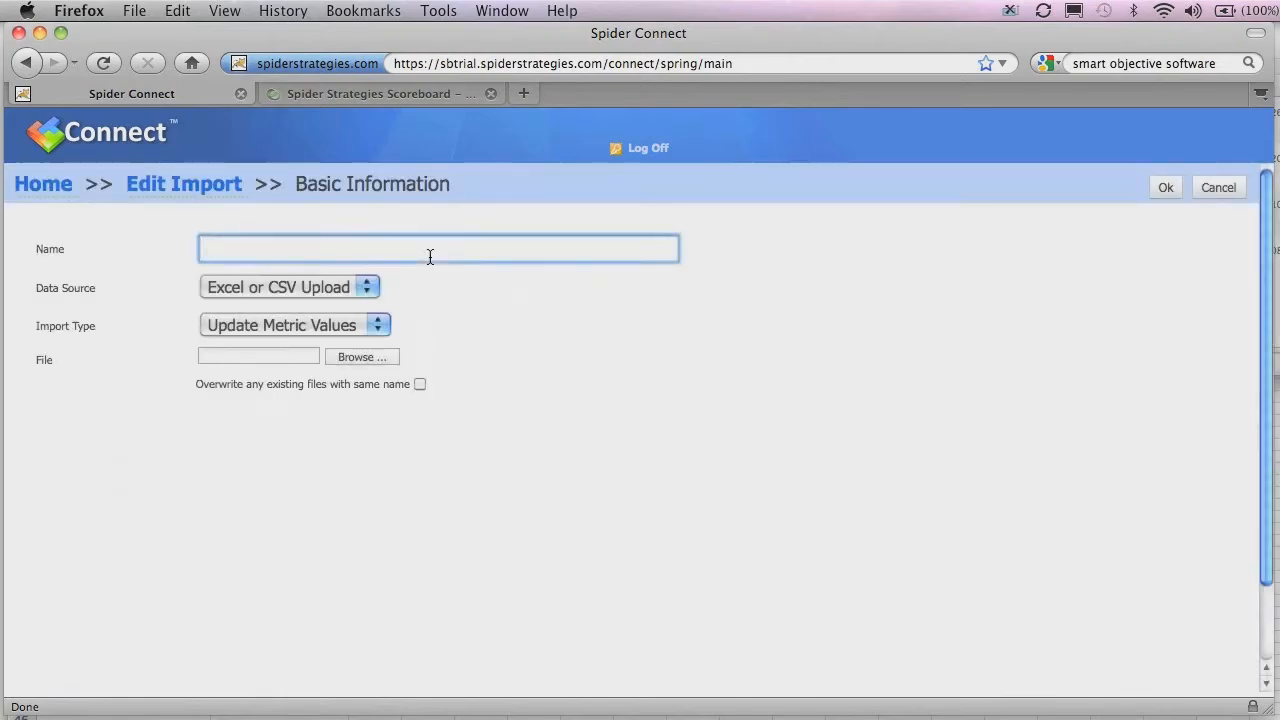
{"action": "type", "text": "Thresholds and Values"}
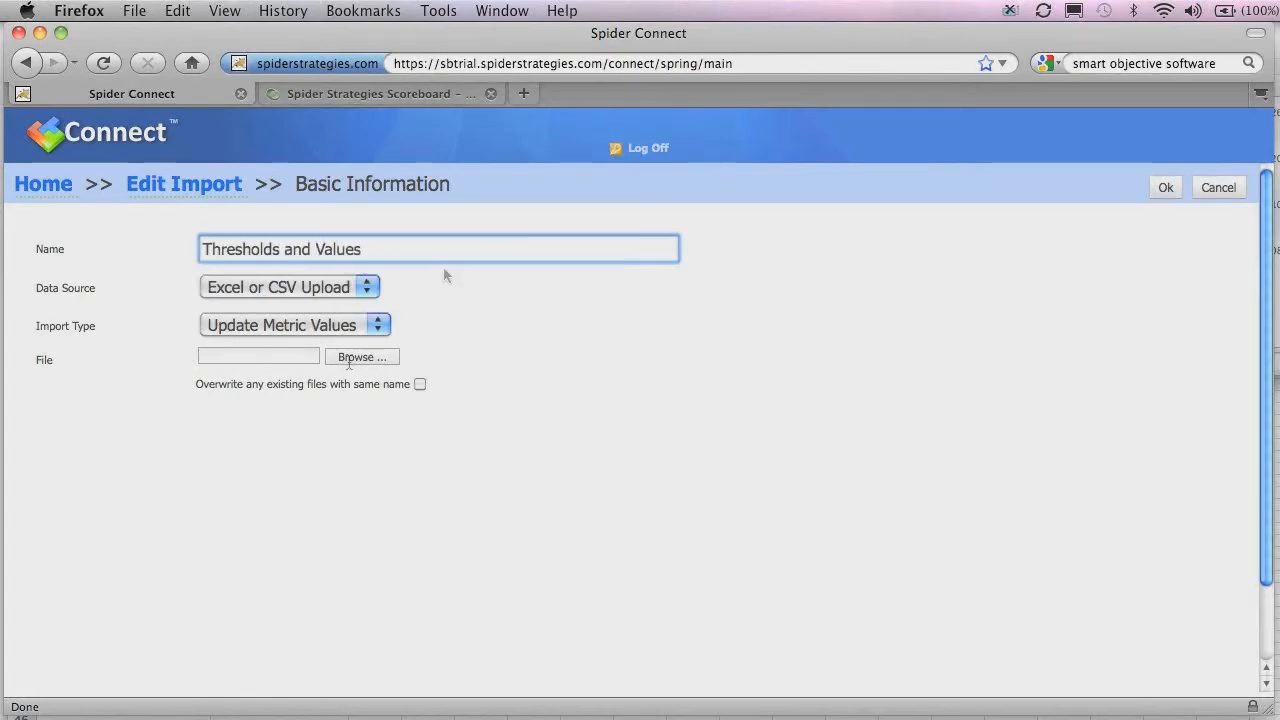
Choose Sales Rep Production Report.xls as the import file, allow overwriting files with the same name, and confirm the basic information.
{"action": "left_click", "coordinate": [370, 358]}
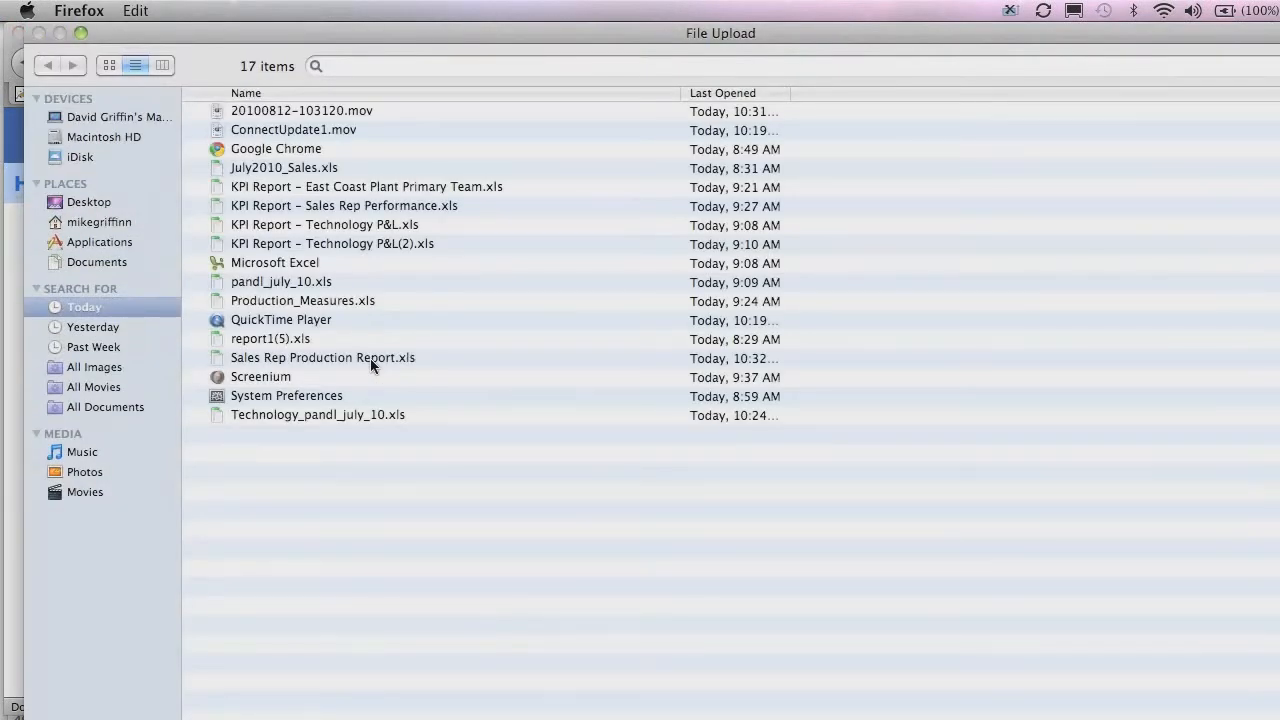
{"action": "left_click", "coordinate": [325, 358]}
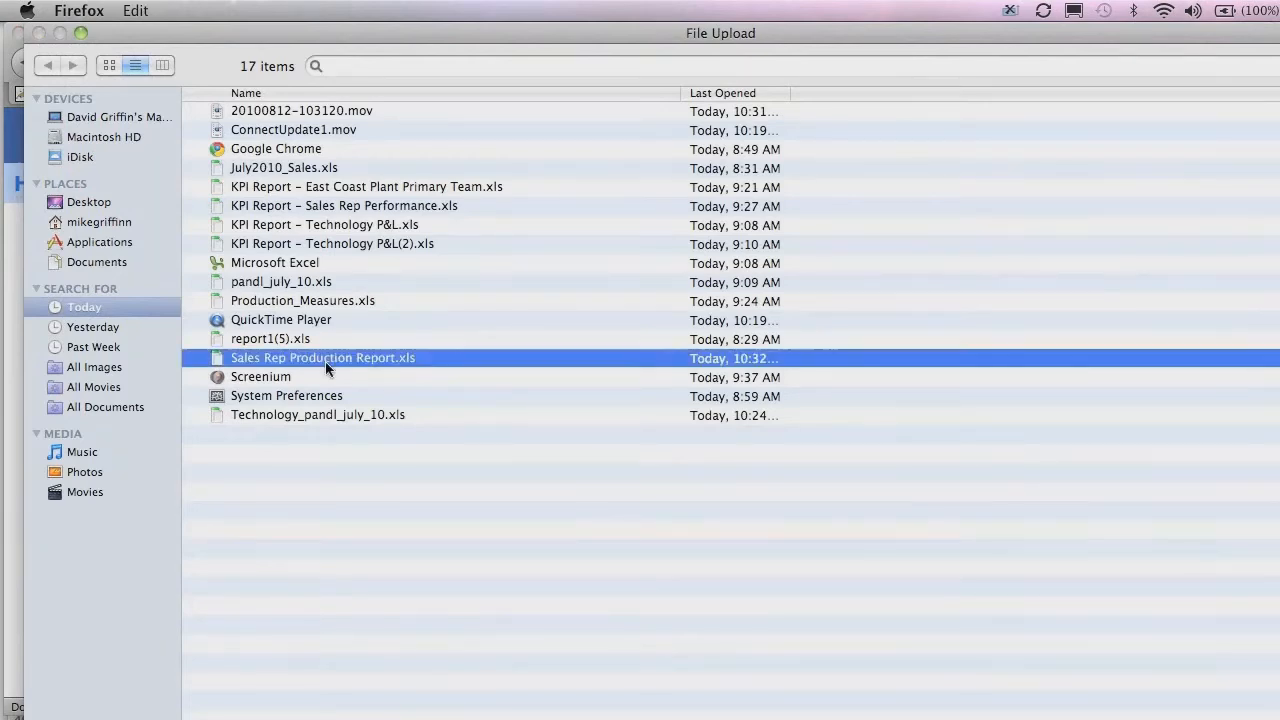
{"action": "key", "text": "Return"}
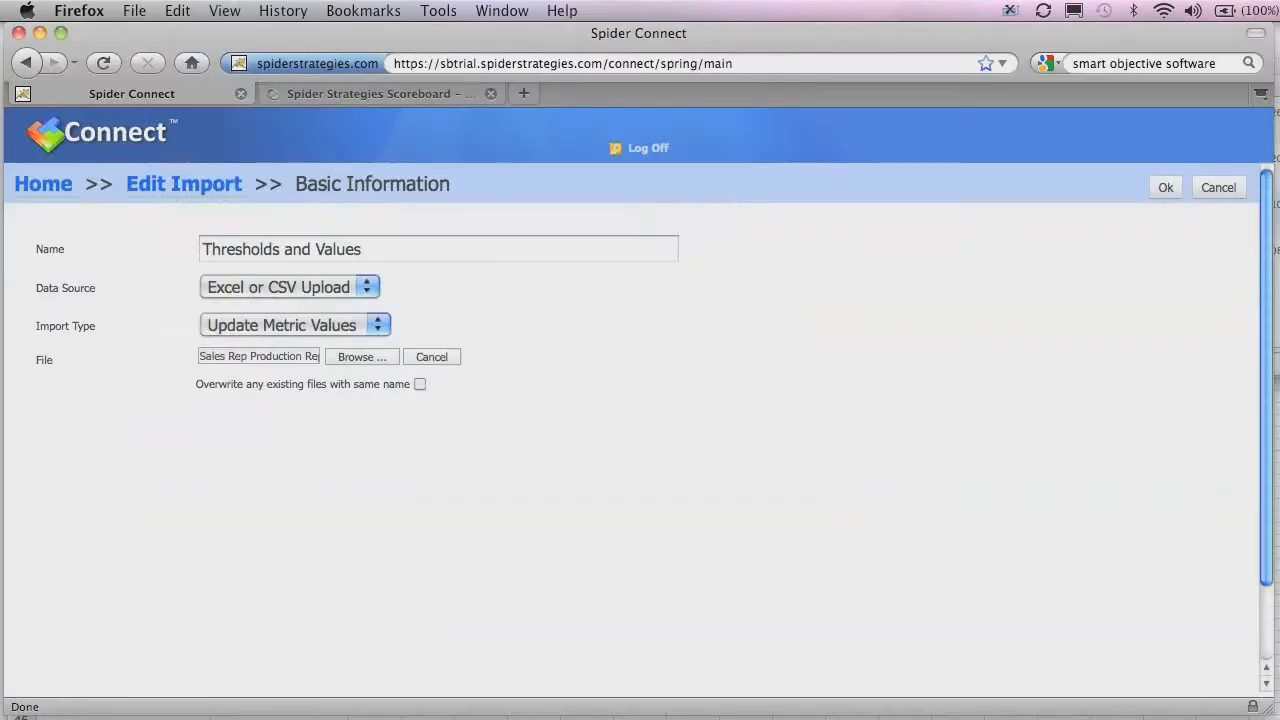
{"action": "left_click", "coordinate": [419, 384]}
{"action": "left_click", "coordinate": [1164, 188]}
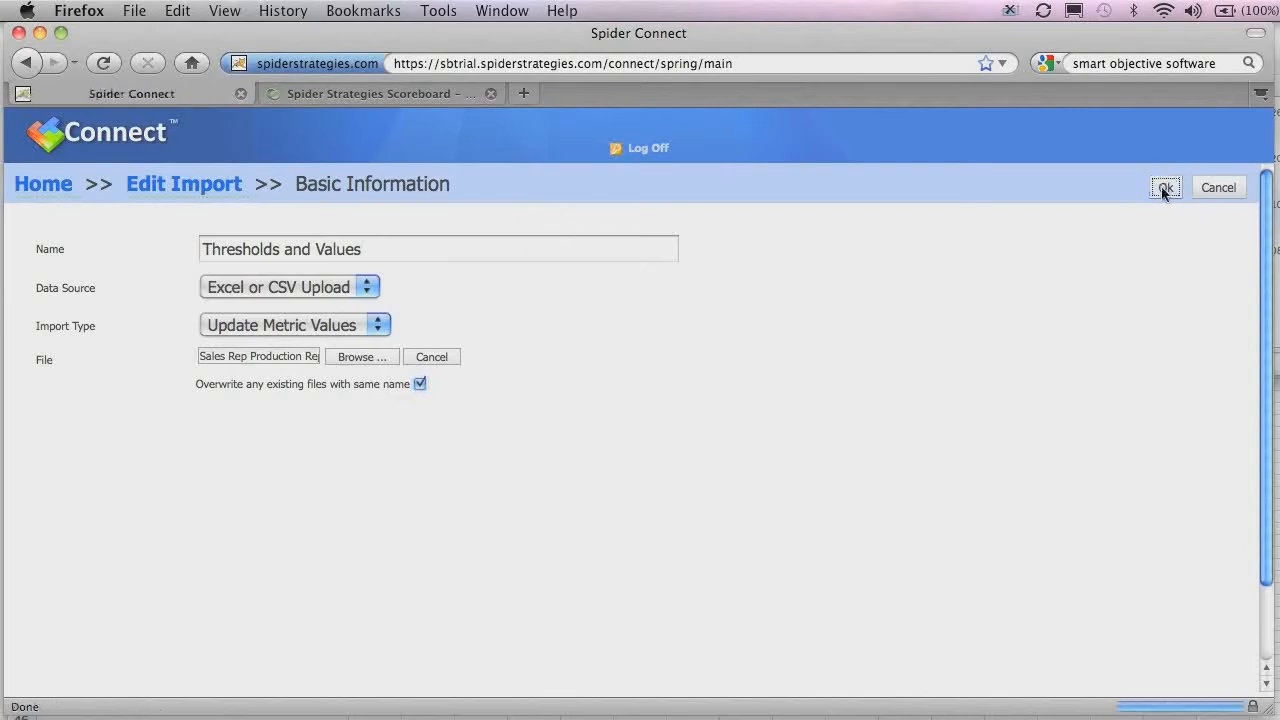
In the source data, assign Date to column B and Metric Id/Name to column A, and confirm the setup.
{"action": "left_click", "coordinate": [291, 277]}
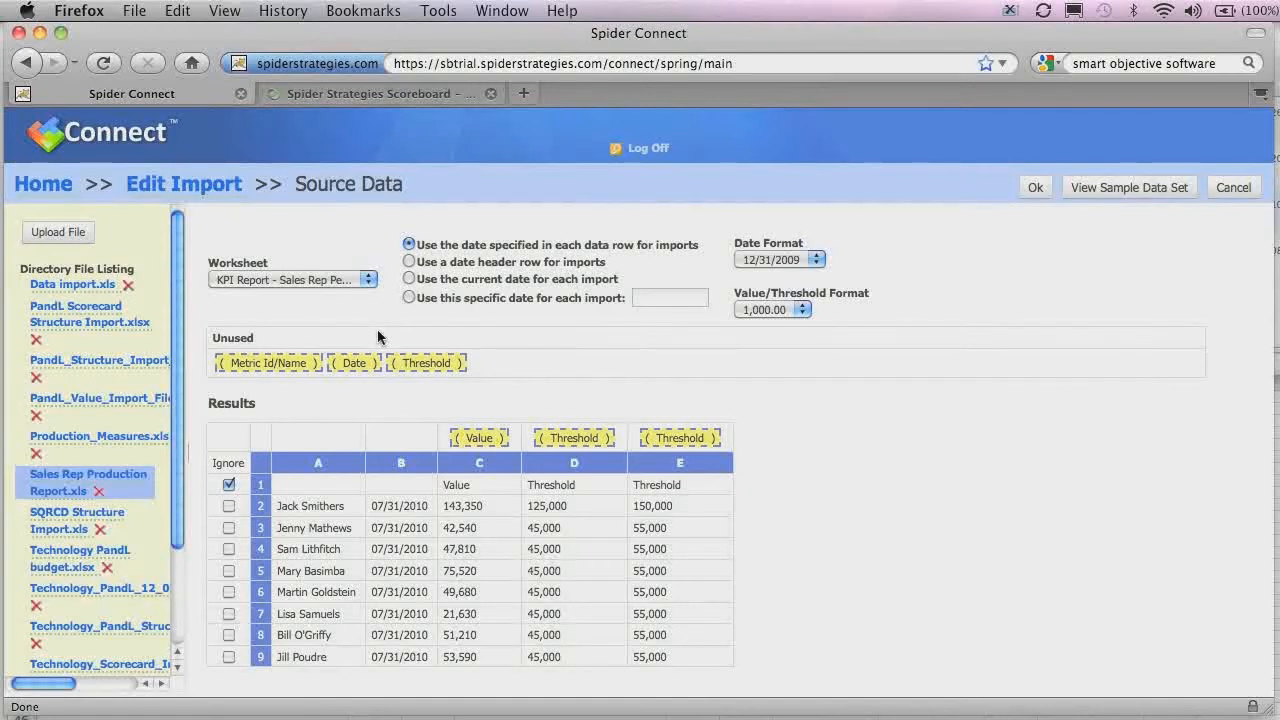
{"action": "left_click_drag", "start_coordinate": [356, 364], "coordinate": [396, 436]}
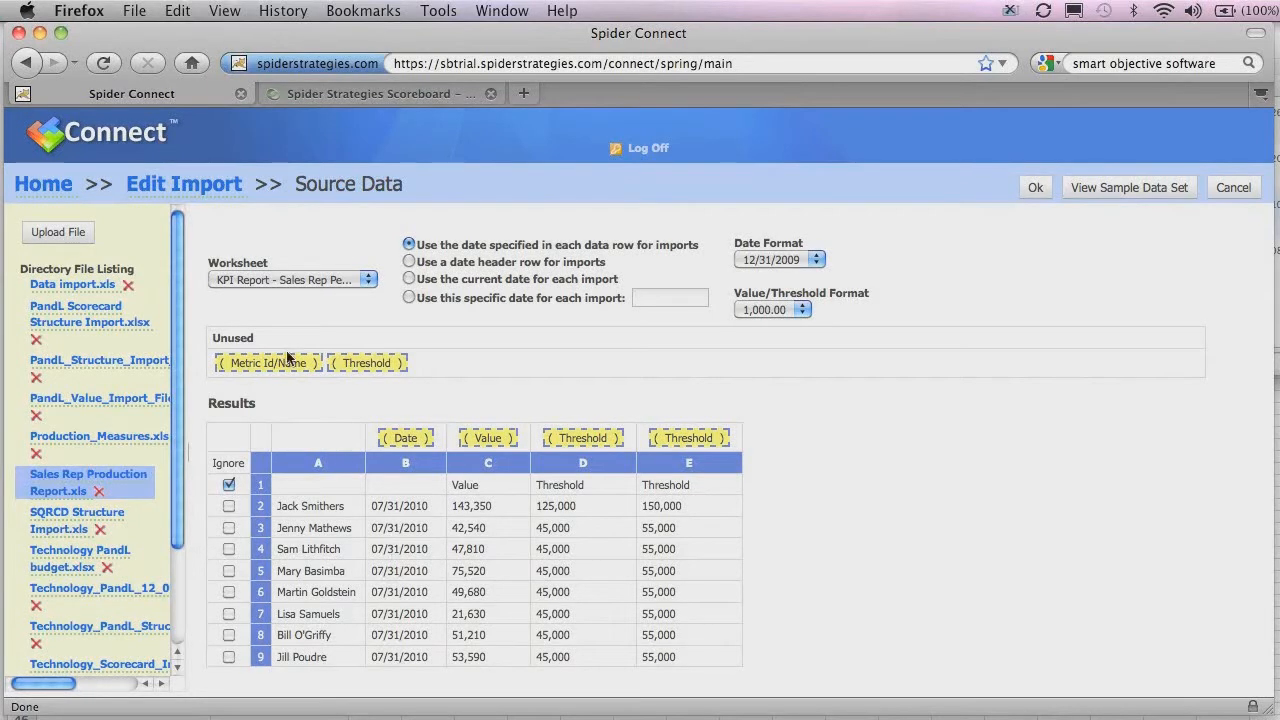
{"action": "mouse_move", "coordinate": [275, 368]}
{"action": "left_mouse_down"}
{"action": "mouse_move", "coordinate": [320, 418]}
{"action": "mouse_move", "coordinate": [316, 442]}
{"action": "left_mouse_up"}
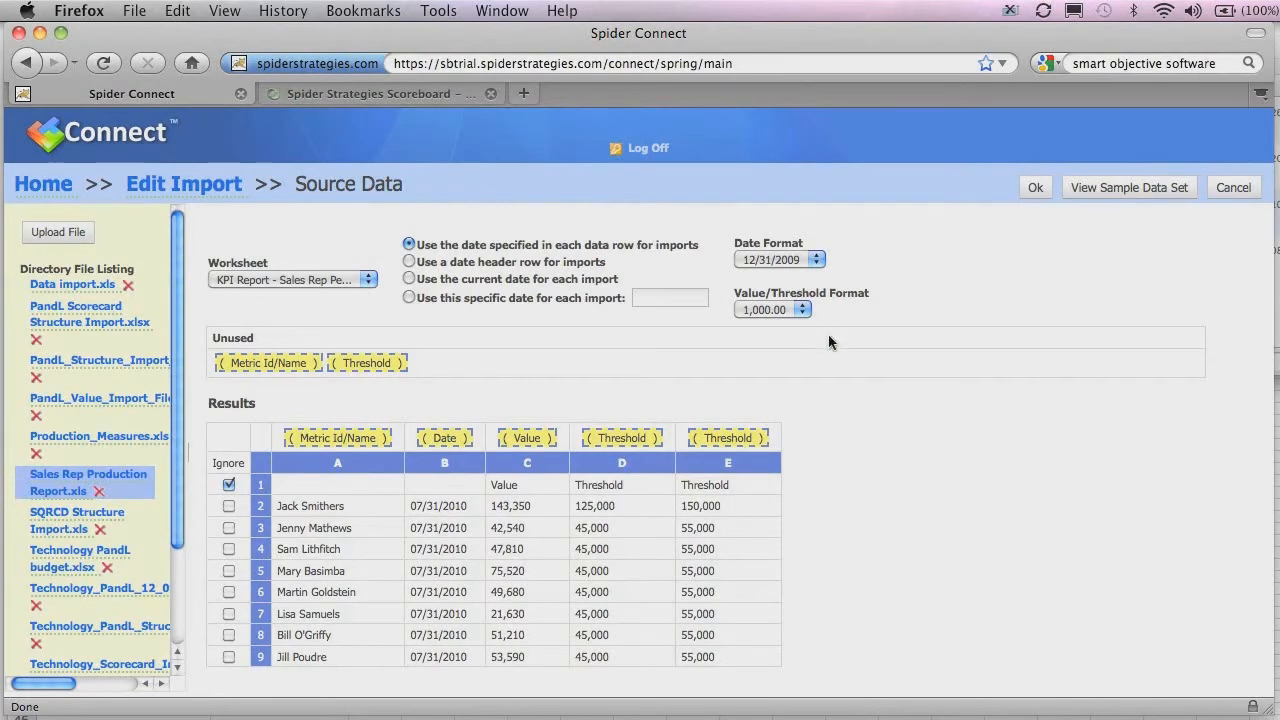
{"action": "left_click", "coordinate": [1035, 189]}
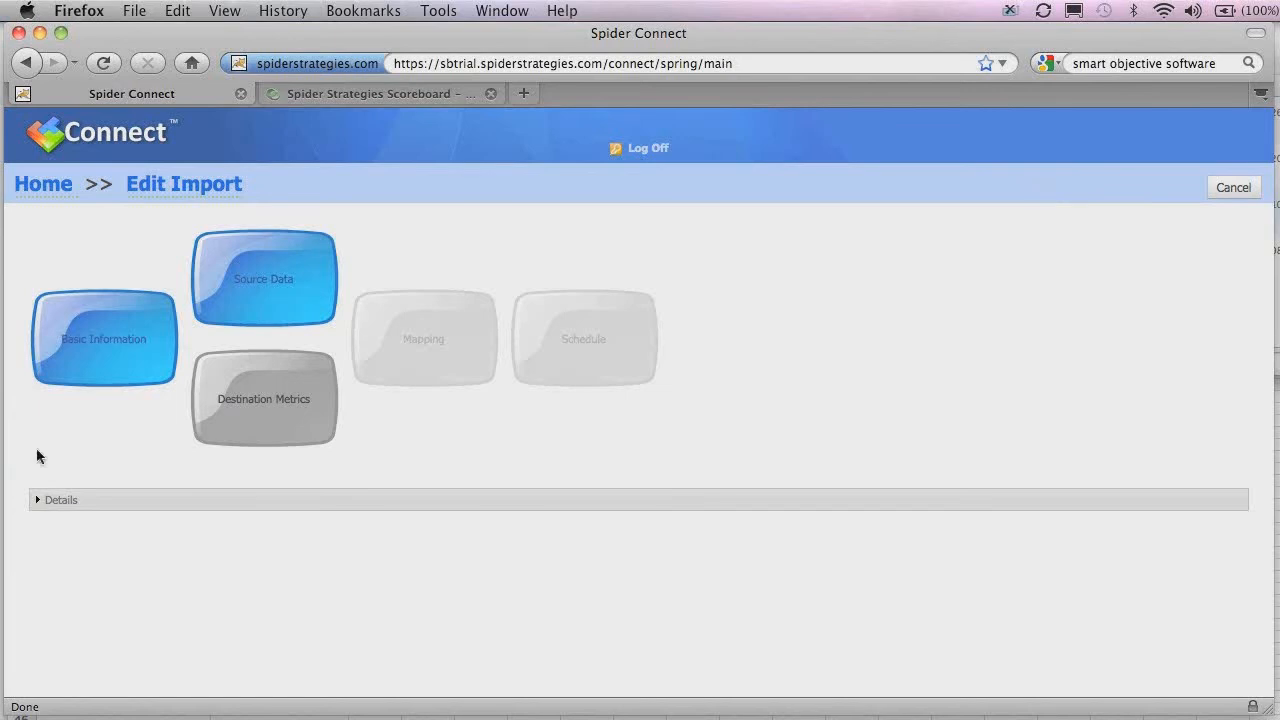
Add all Sales Rep Performance metrics from the Sales Rep Monthly Performance organization under EC Sales as destination metrics, and confirm.
{"action": "left_click", "coordinate": [254, 415]}
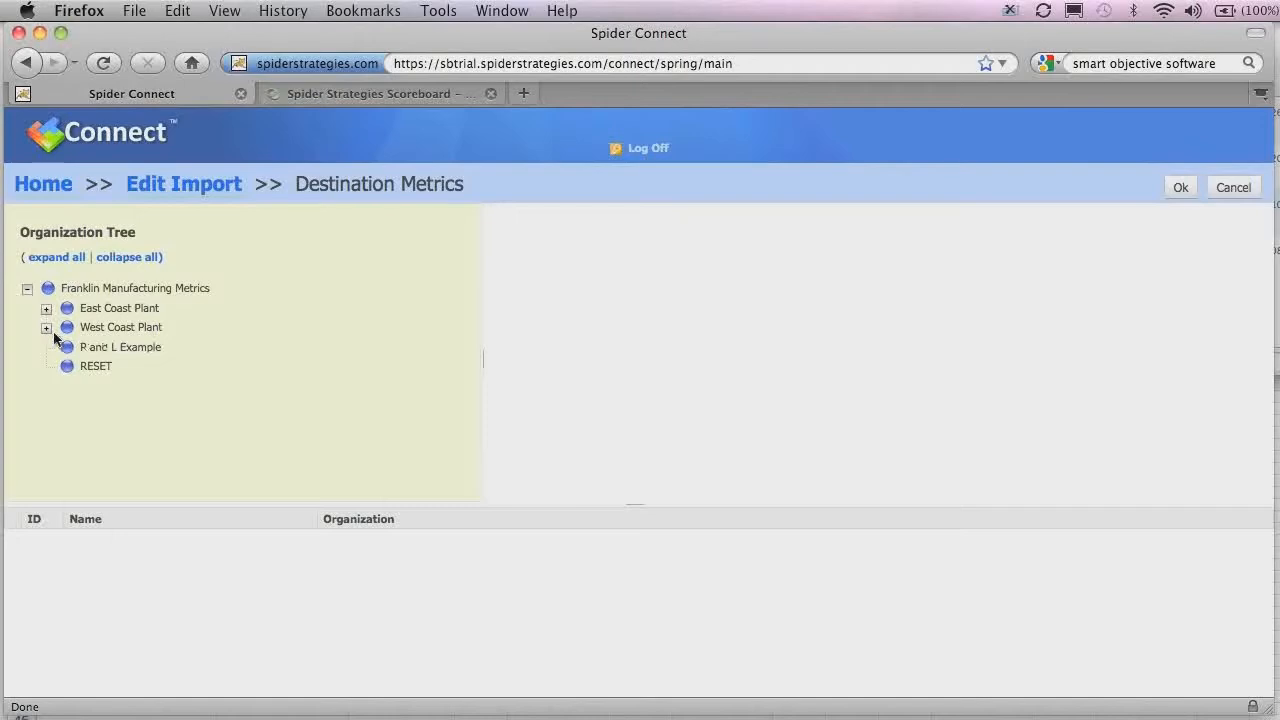
{"action": "left_click", "coordinate": [46, 308]}
{"action": "left_click", "coordinate": [65, 327]}
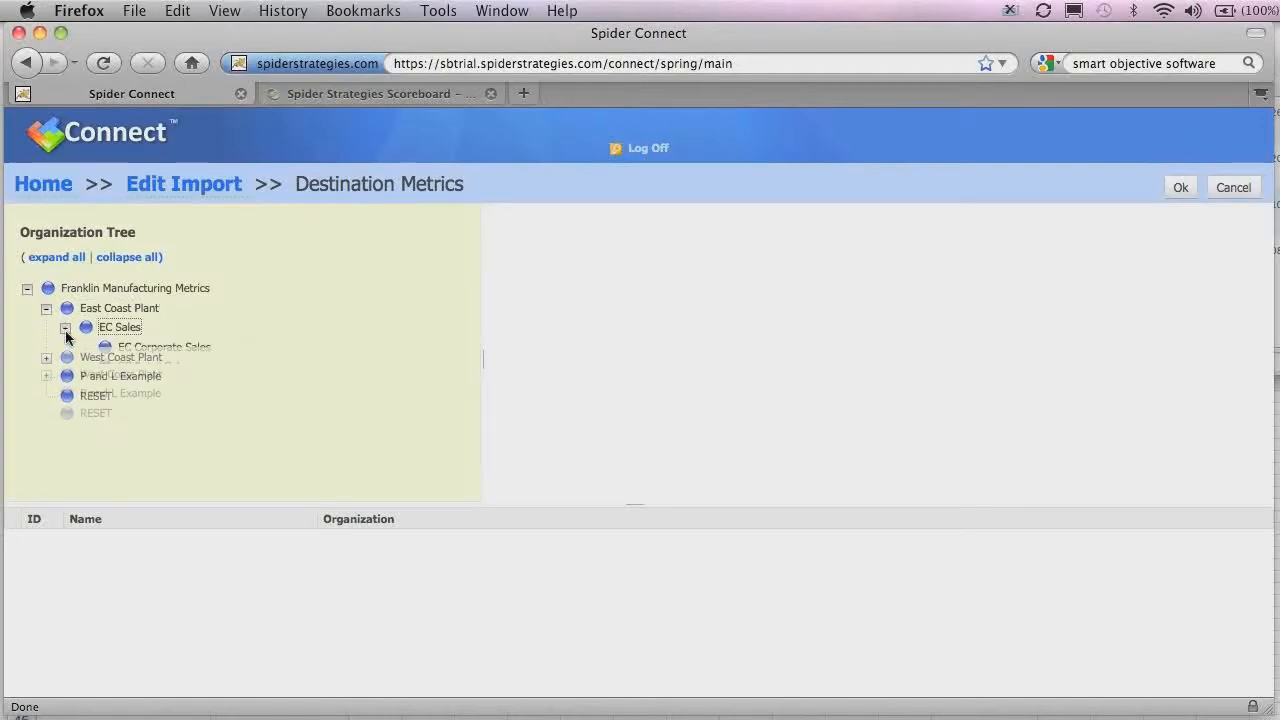
{"action": "left_click", "coordinate": [173, 386]}
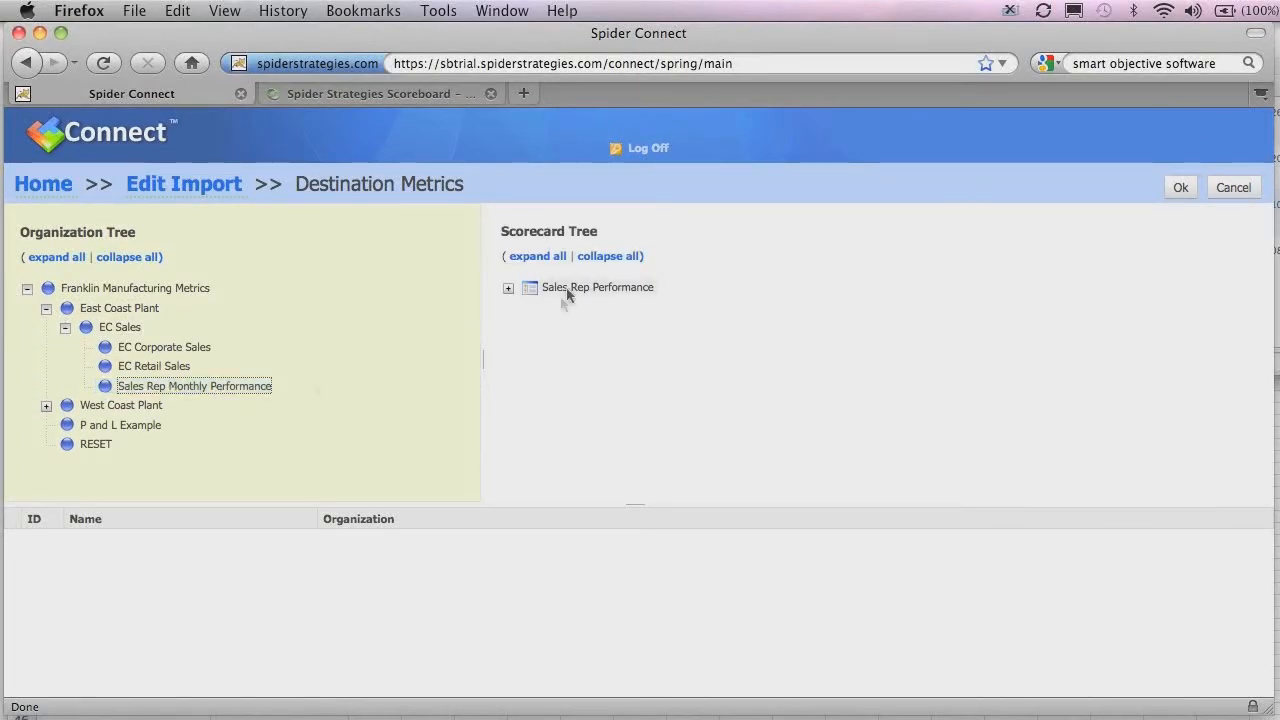
{"action": "left_click", "coordinate": [508, 288]}
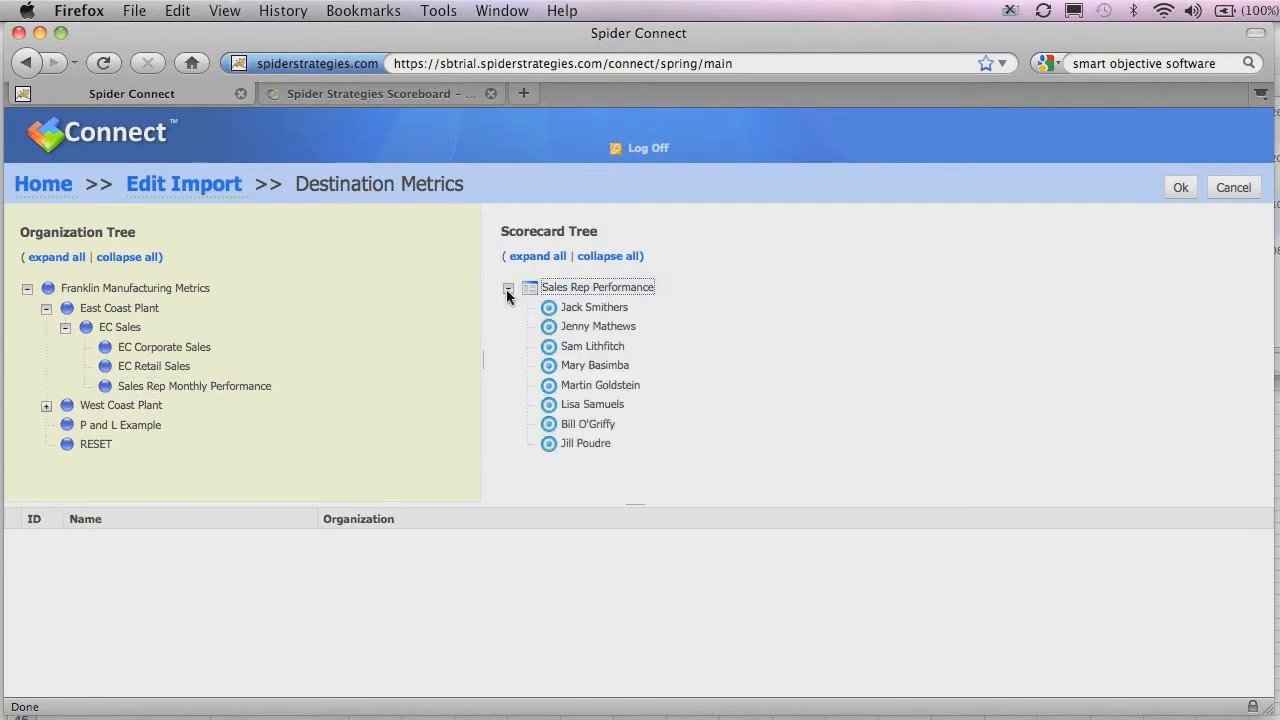
{"action": "left_click", "coordinate": [601, 287]}
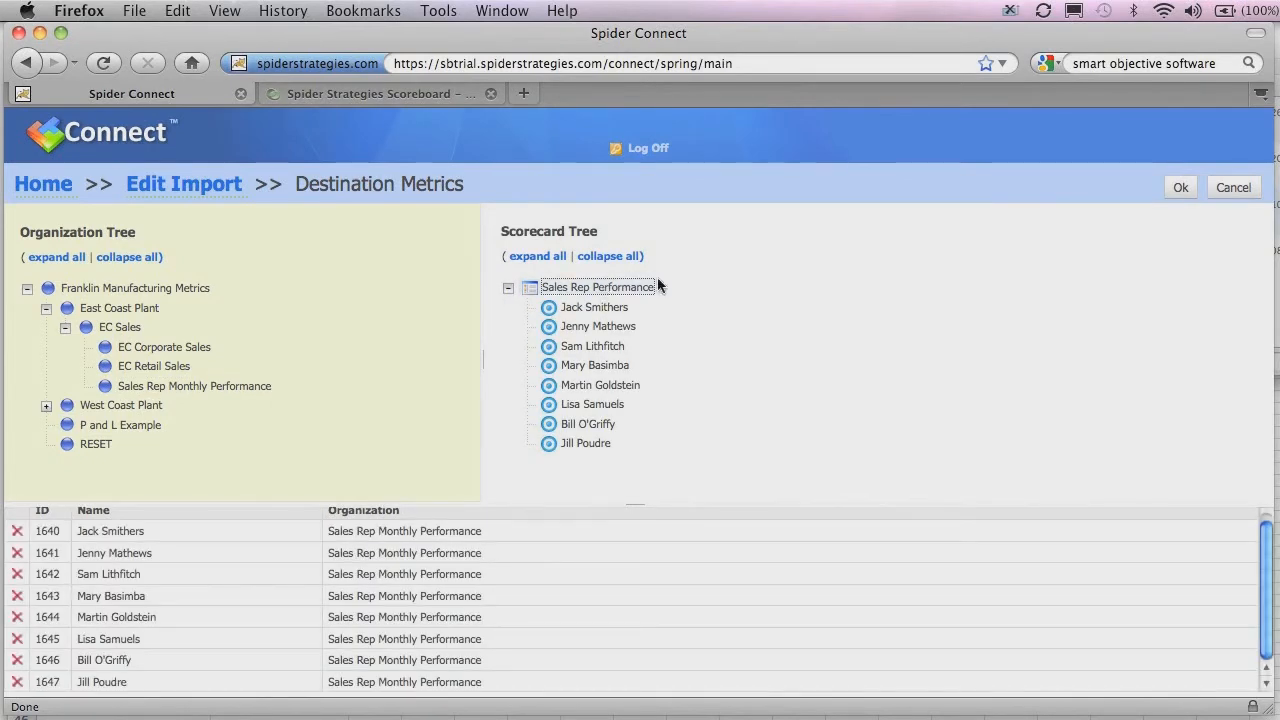
{"action": "left_click", "coordinate": [1174, 186]}
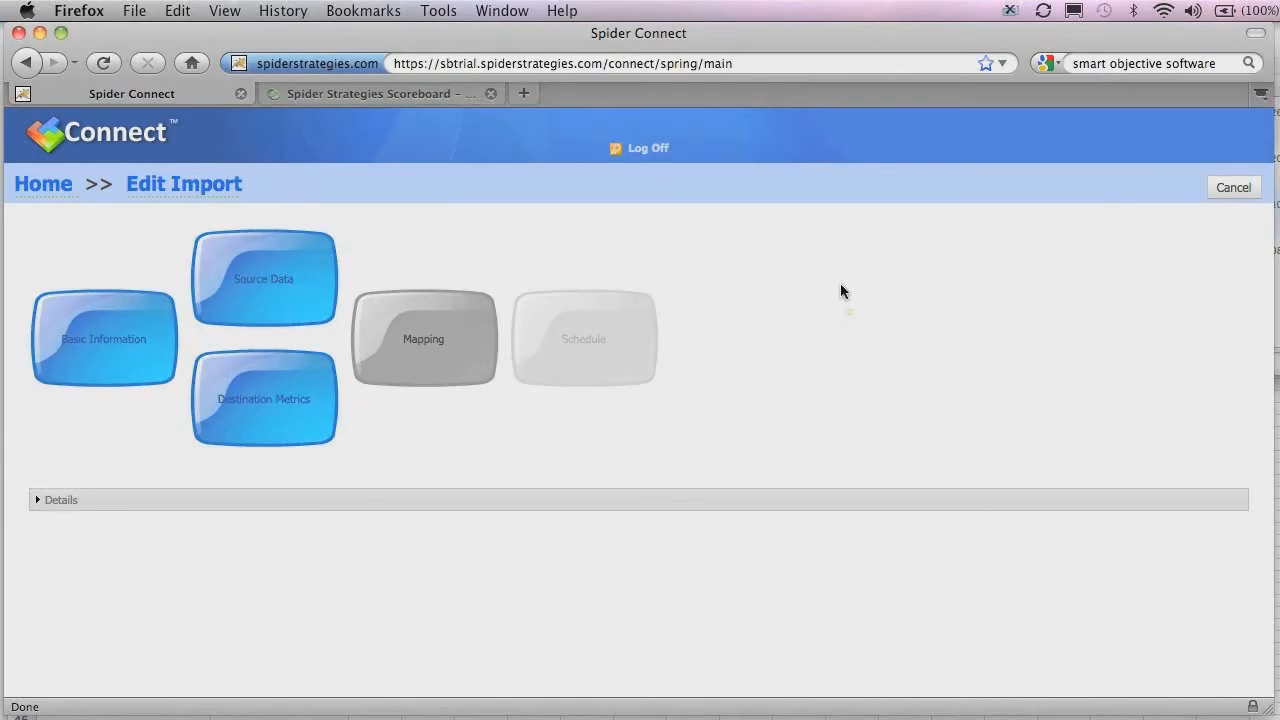
Accept the proposed metric mapping and save the Thresholds and Values import without a schedule.
{"action": "left_click", "coordinate": [423, 339]}
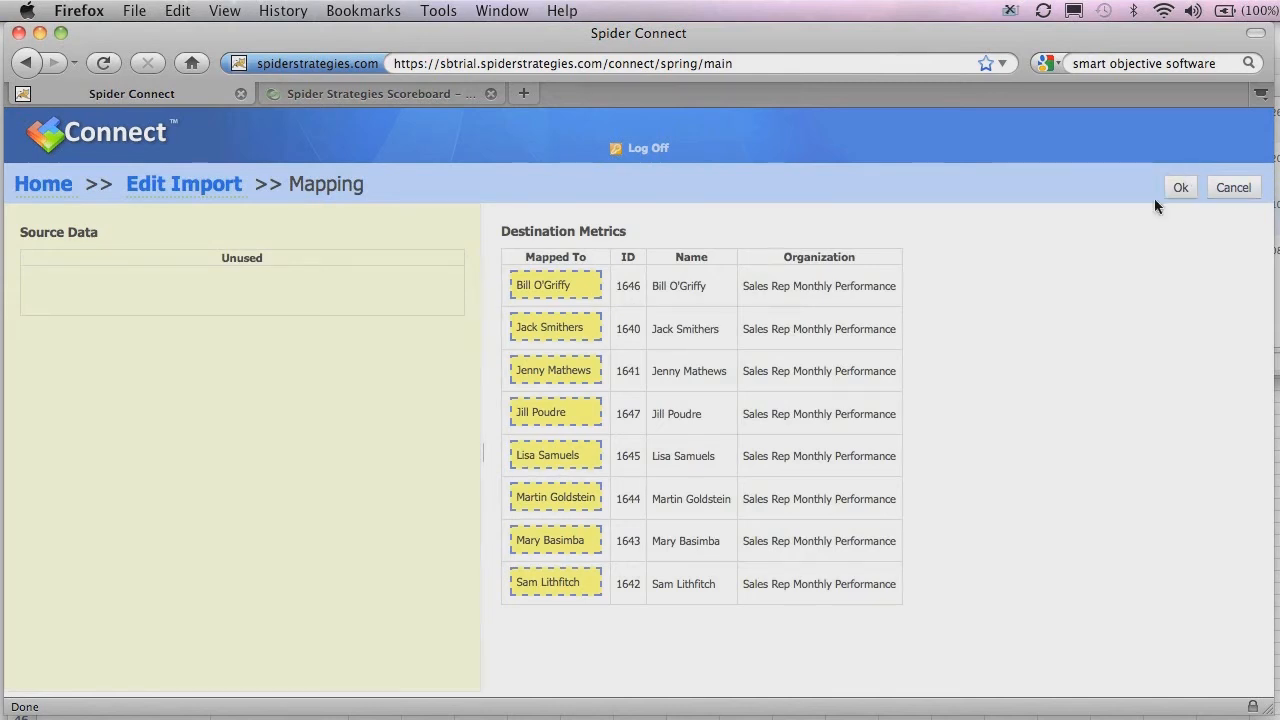
{"action": "left_click", "coordinate": [1179, 189]}
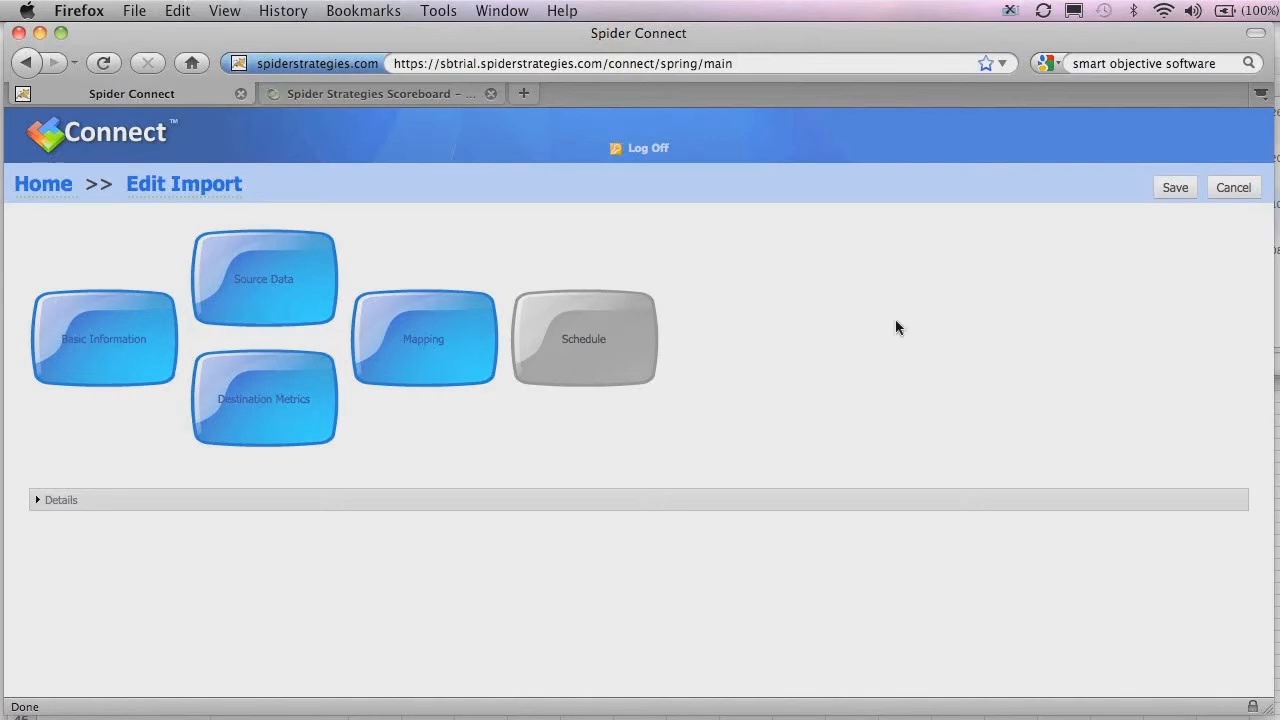
{"action": "left_click", "coordinate": [581, 343]}
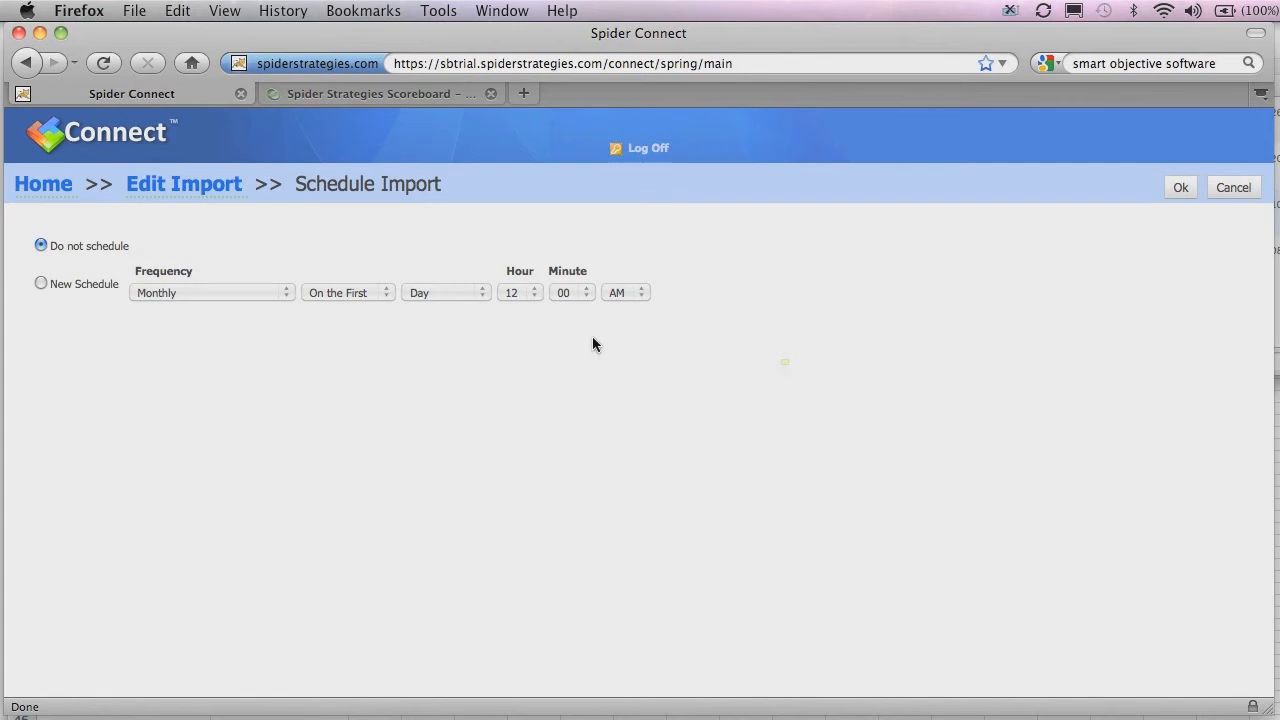
{"action": "left_click", "coordinate": [1236, 192]}
{"action": "left_click", "coordinate": [1171, 185]}
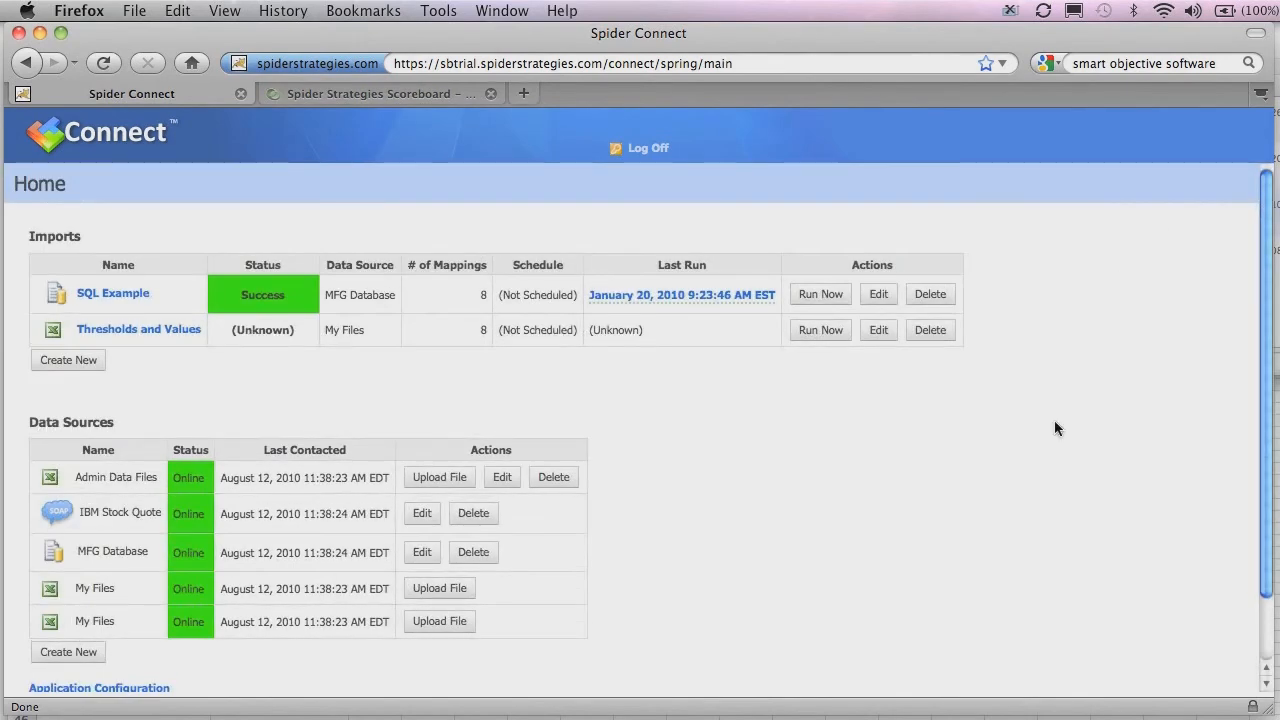
Create a new import named "Values with Date Row Header".
{"action": "left_click", "coordinate": [66, 360]}
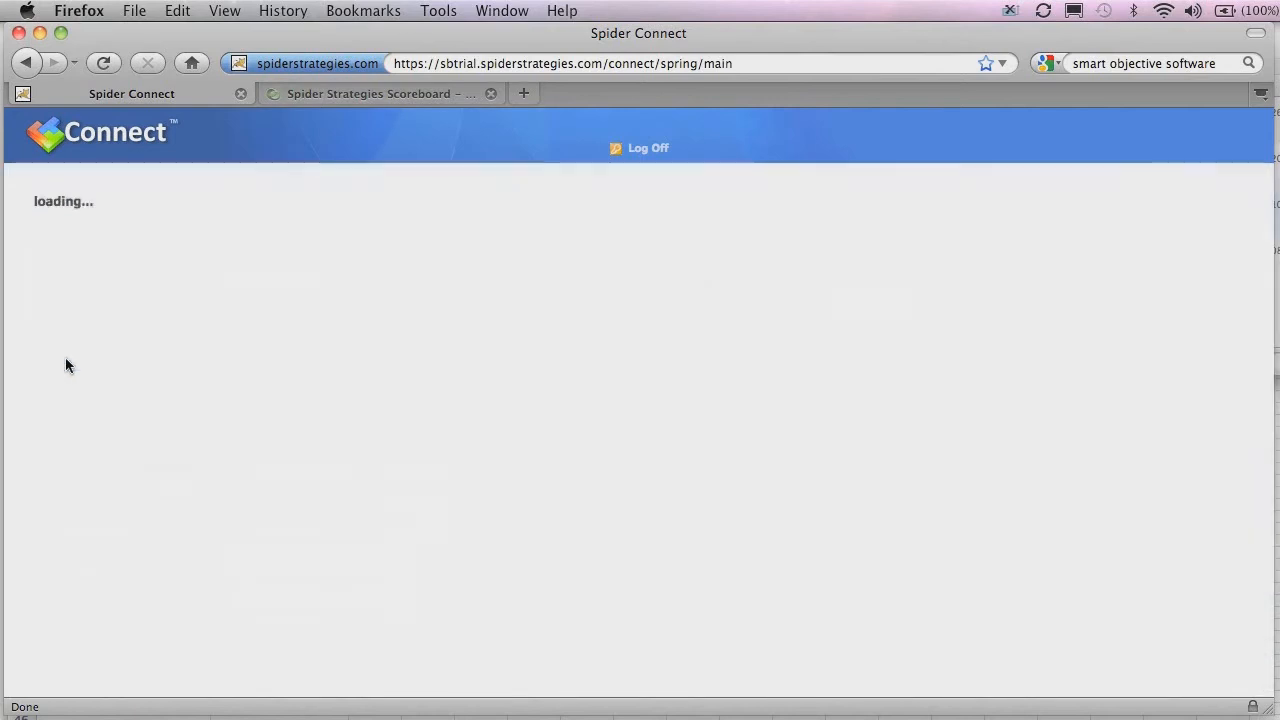
{"action": "left_click", "coordinate": [66, 362]}
{"action": "left_click", "coordinate": [312, 251]}
{"action": "type", "text": "Values with Date Row Header"}
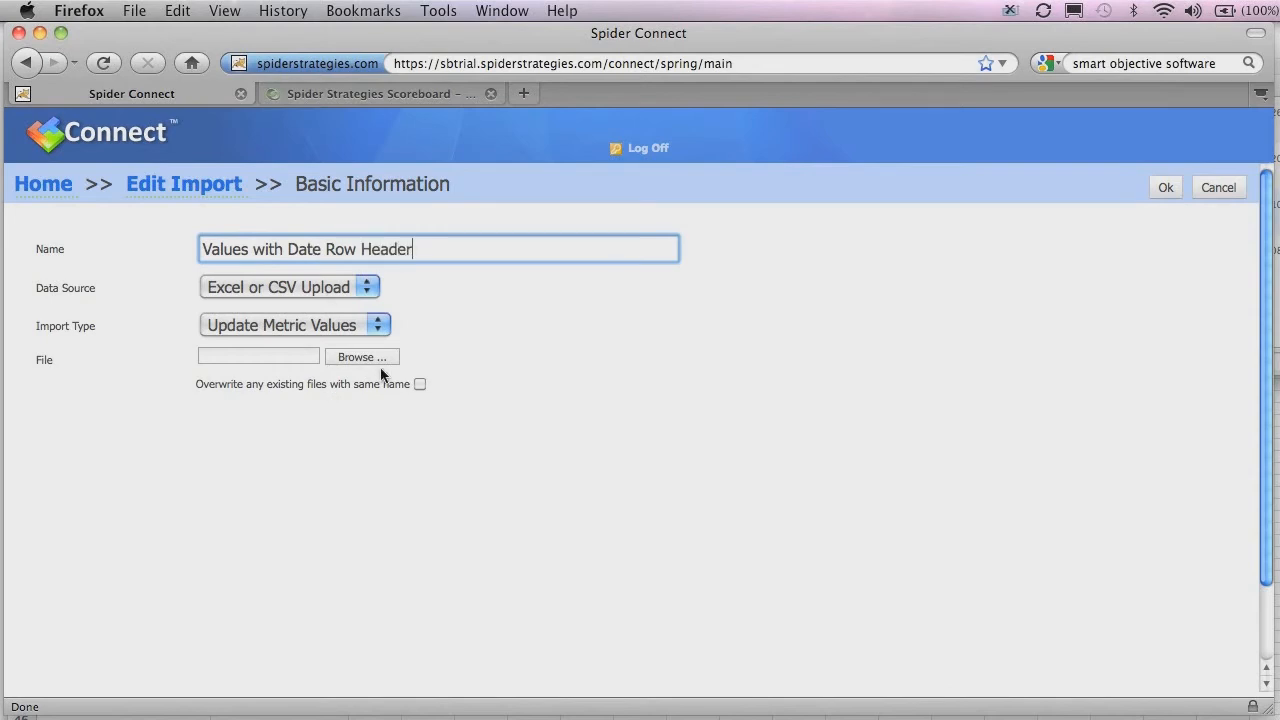
Choose Production_Measures.xls as the import file, allow overwriting files with the same name, and confirm the basic information.
{"action": "left_click", "coordinate": [362, 357]}
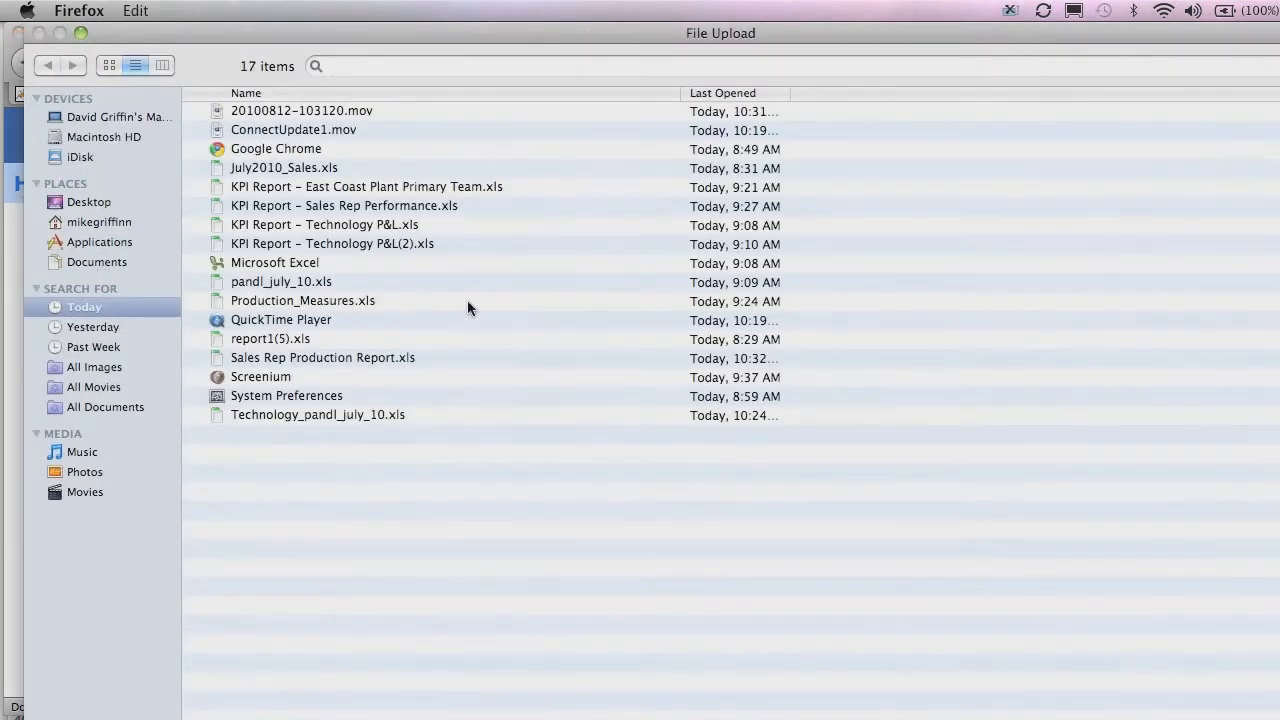
{"action": "left_click", "coordinate": [307, 300]}
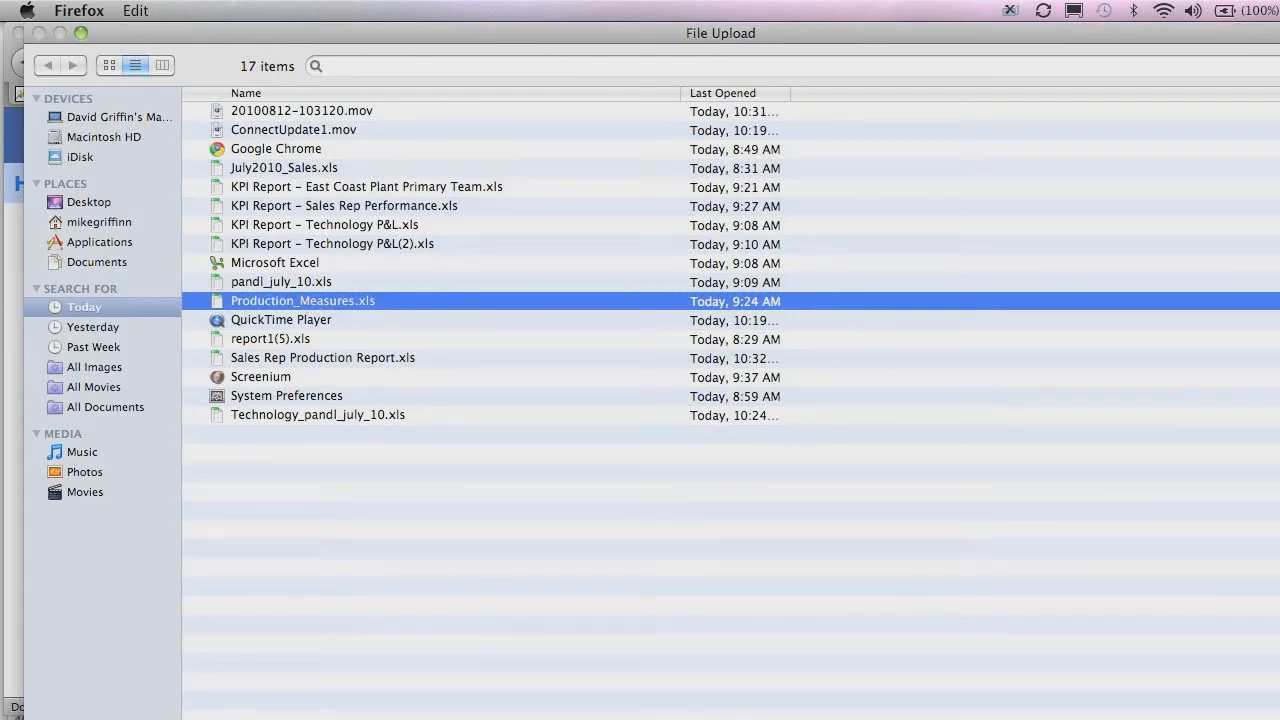
{"action": "key", "text": "Return"}
{"action": "left_click", "coordinate": [420, 384]}
{"action": "left_click", "coordinate": [1164, 188]}
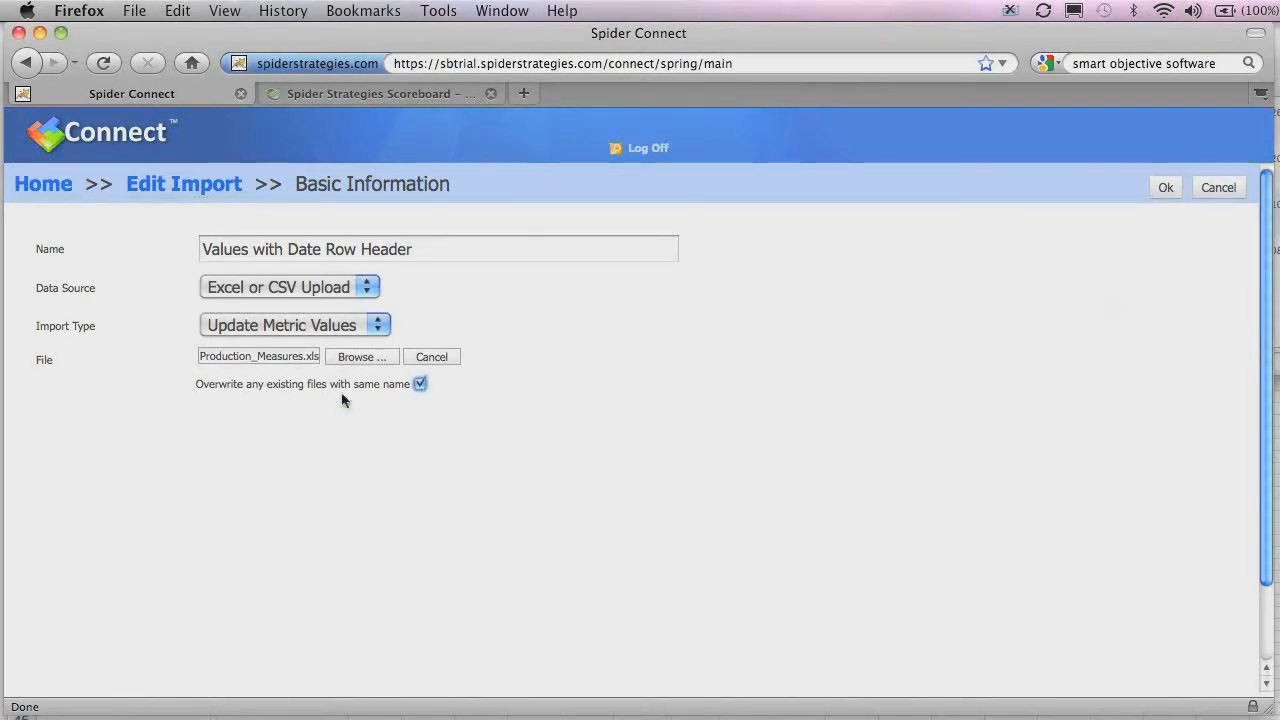
{"action": "left_click", "coordinate": [1163, 189]}
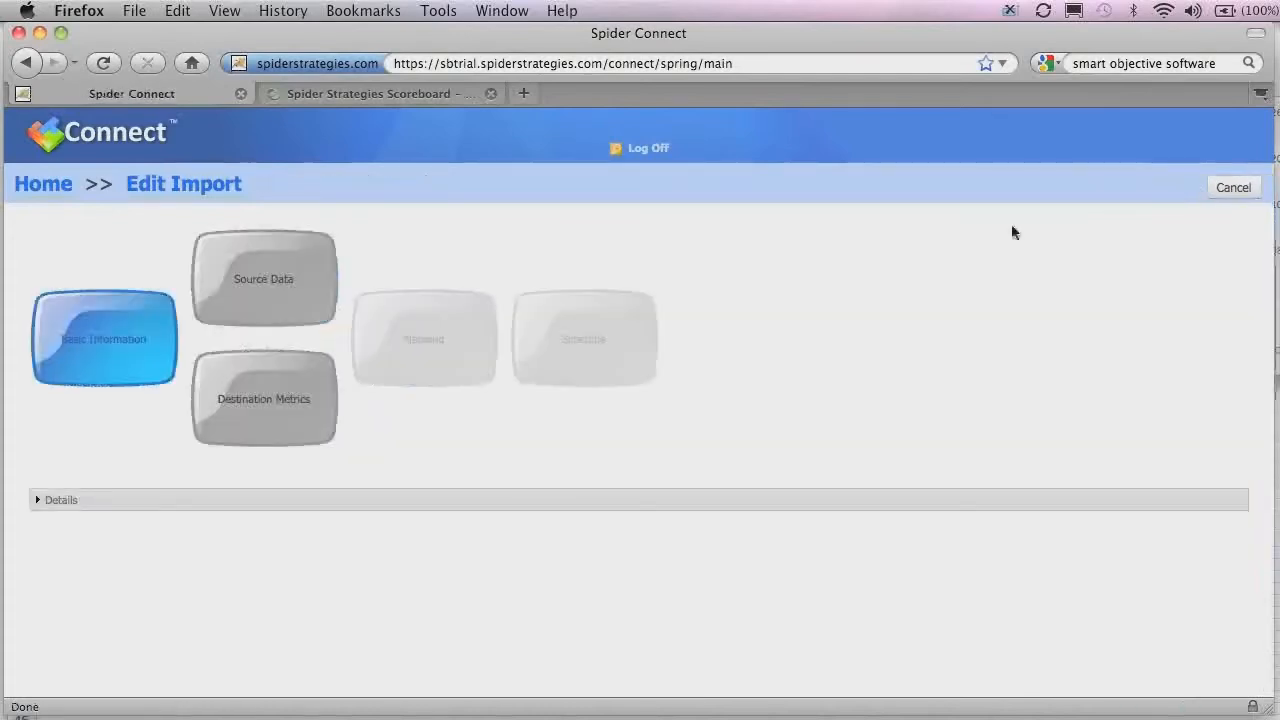
Set the source data to use a date header row, assign Metric Id/Name to column A, and confirm.
{"action": "left_click", "coordinate": [191, 263]}
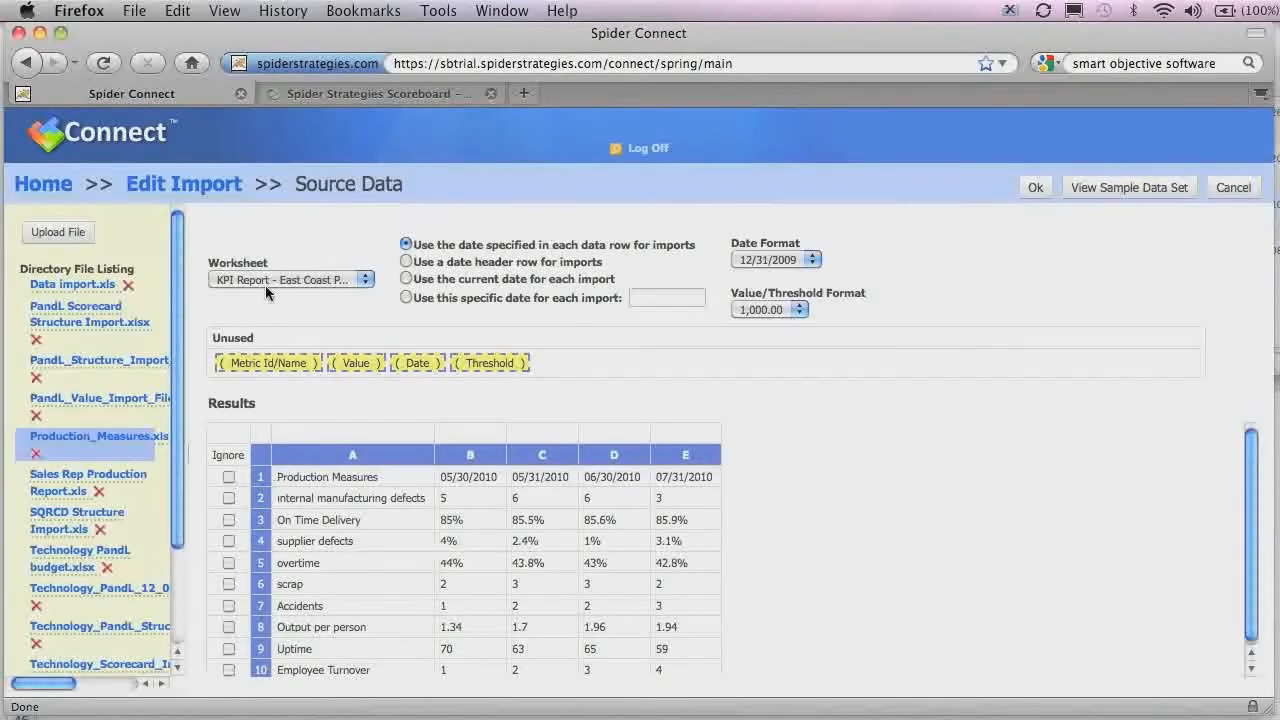
{"action": "left_click", "coordinate": [405, 262]}
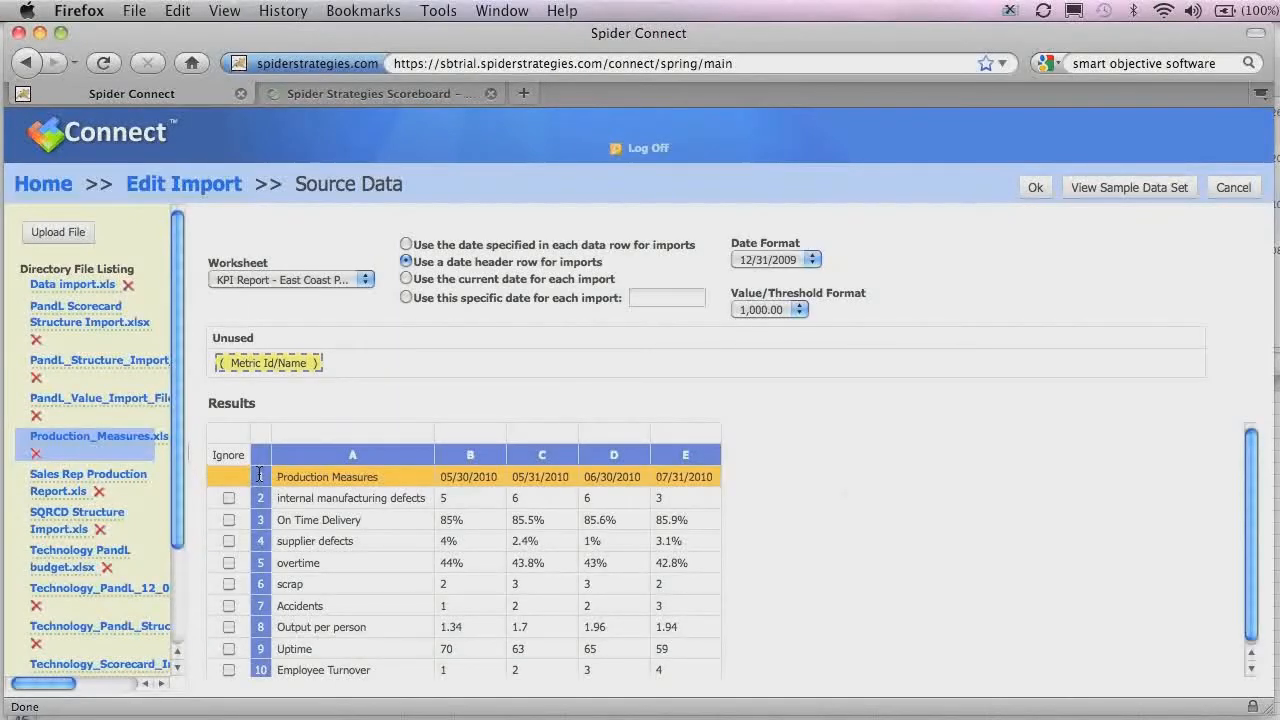
{"action": "left_click_drag", "start_coordinate": [285, 363], "coordinate": [332, 436]}
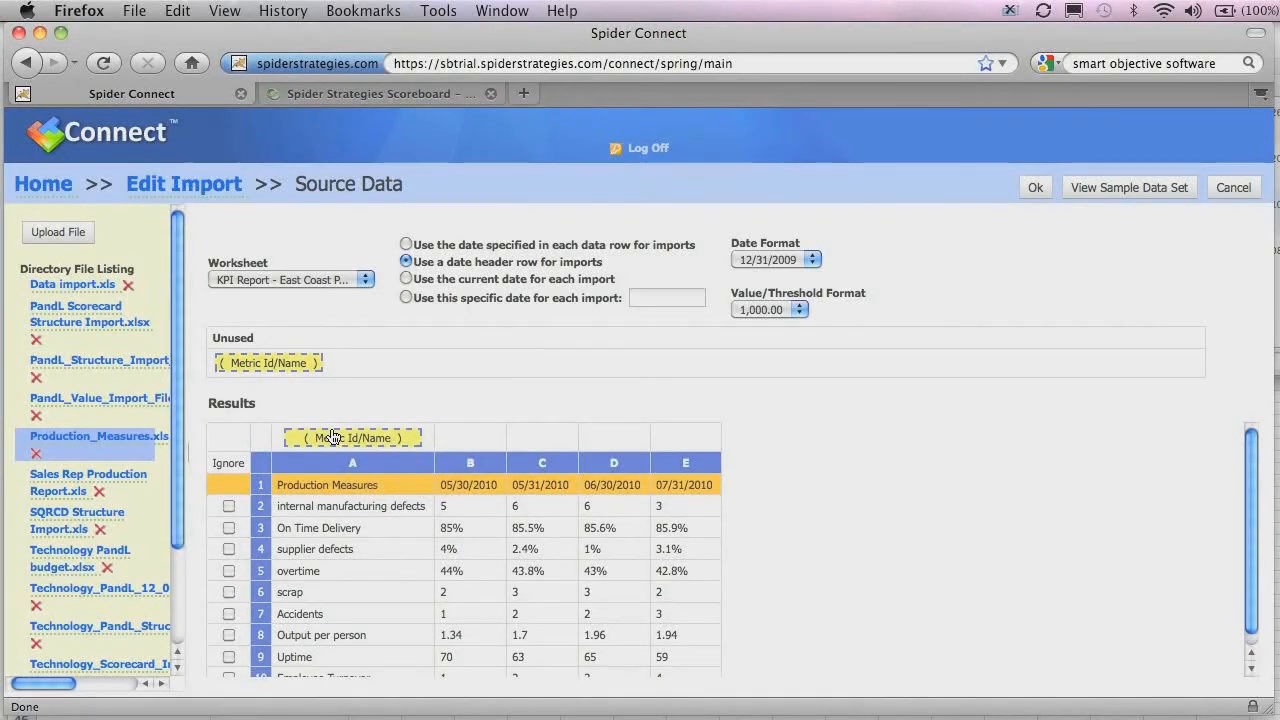
{"action": "left_click", "coordinate": [1034, 189]}
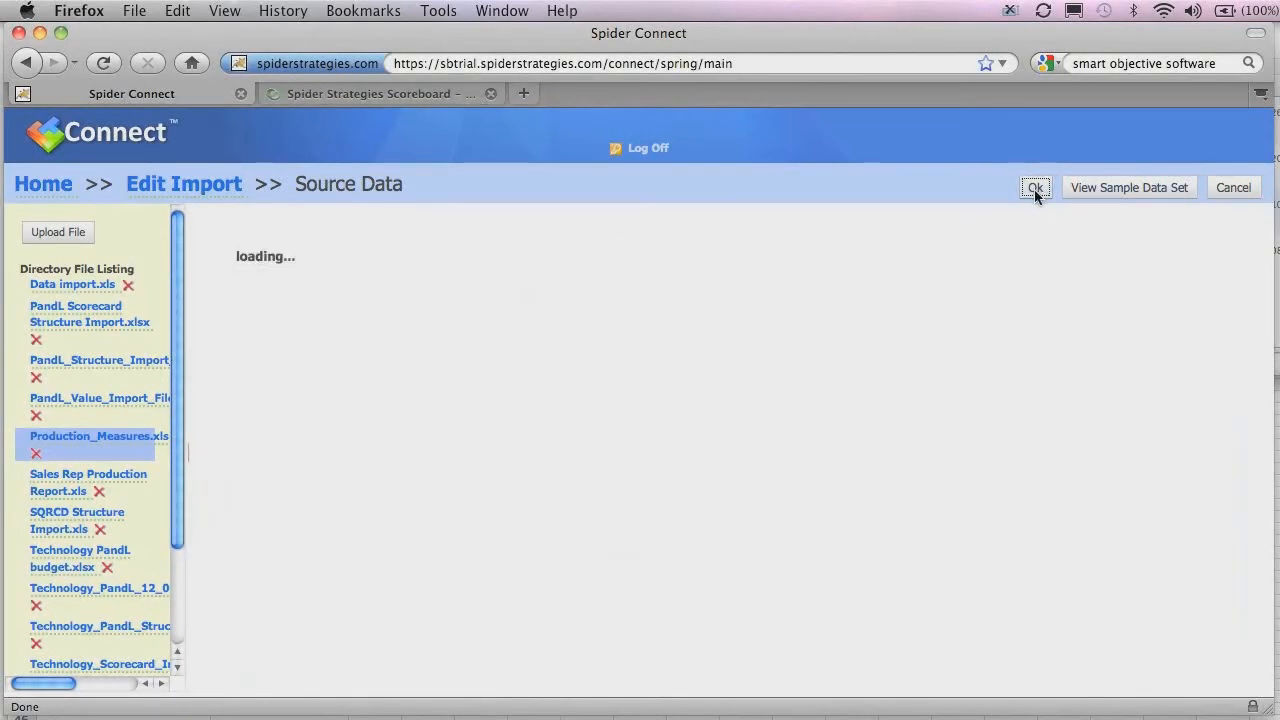
Check the East Coast Plant organization in Scoreboard, and add all East Coast Plant Primary Team metrics as destination metrics in Spider Connect.
{"action": "left_click", "coordinate": [247, 420]}
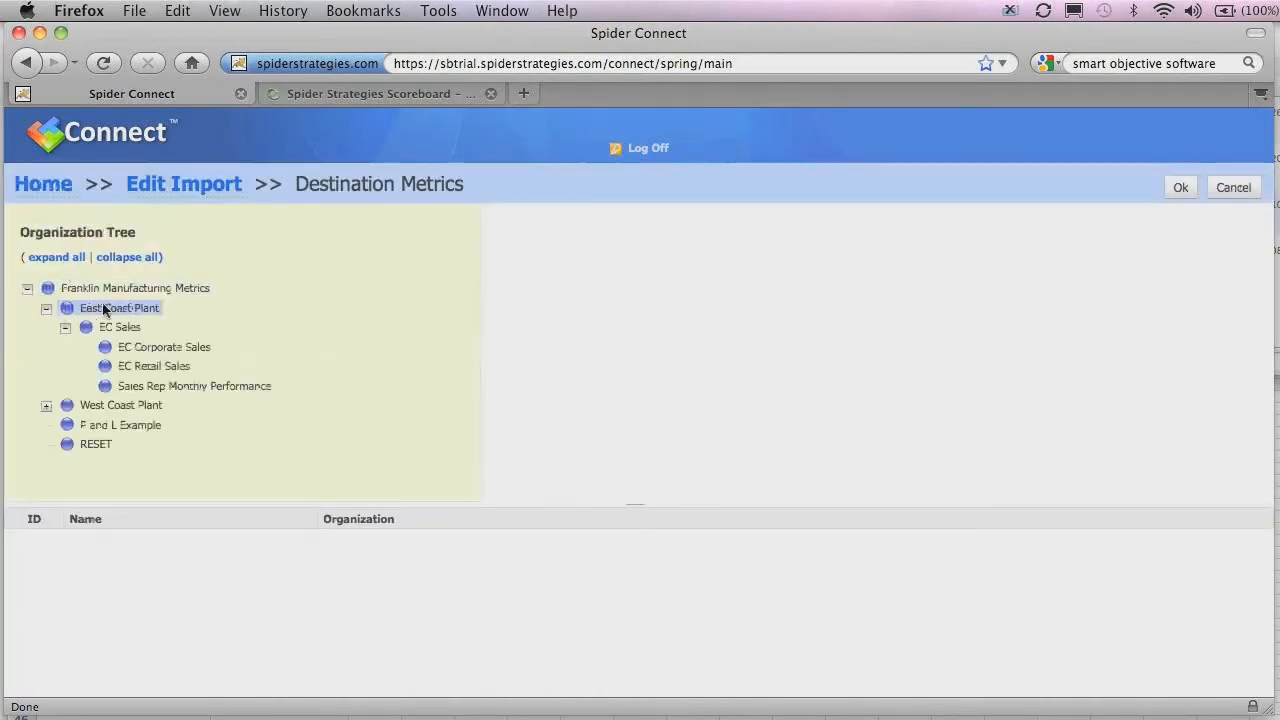
{"action": "left_click", "coordinate": [104, 309]}
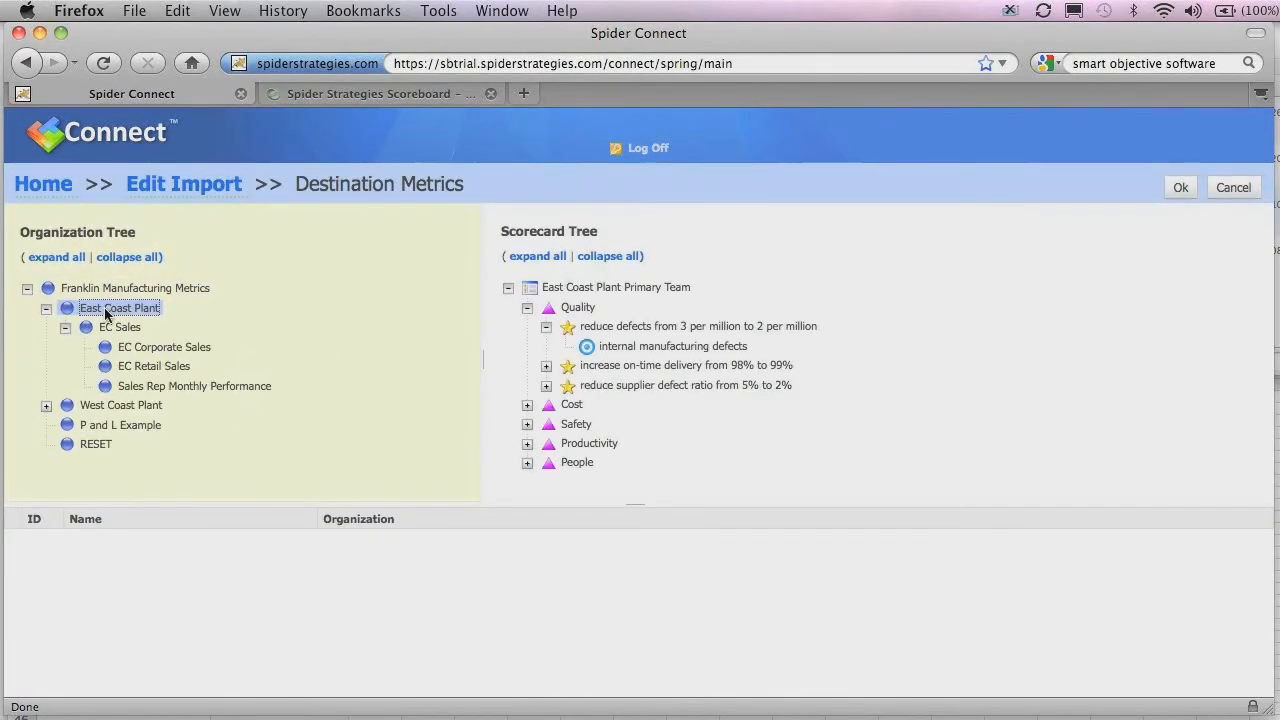
{"action": "left_click", "coordinate": [395, 96]}
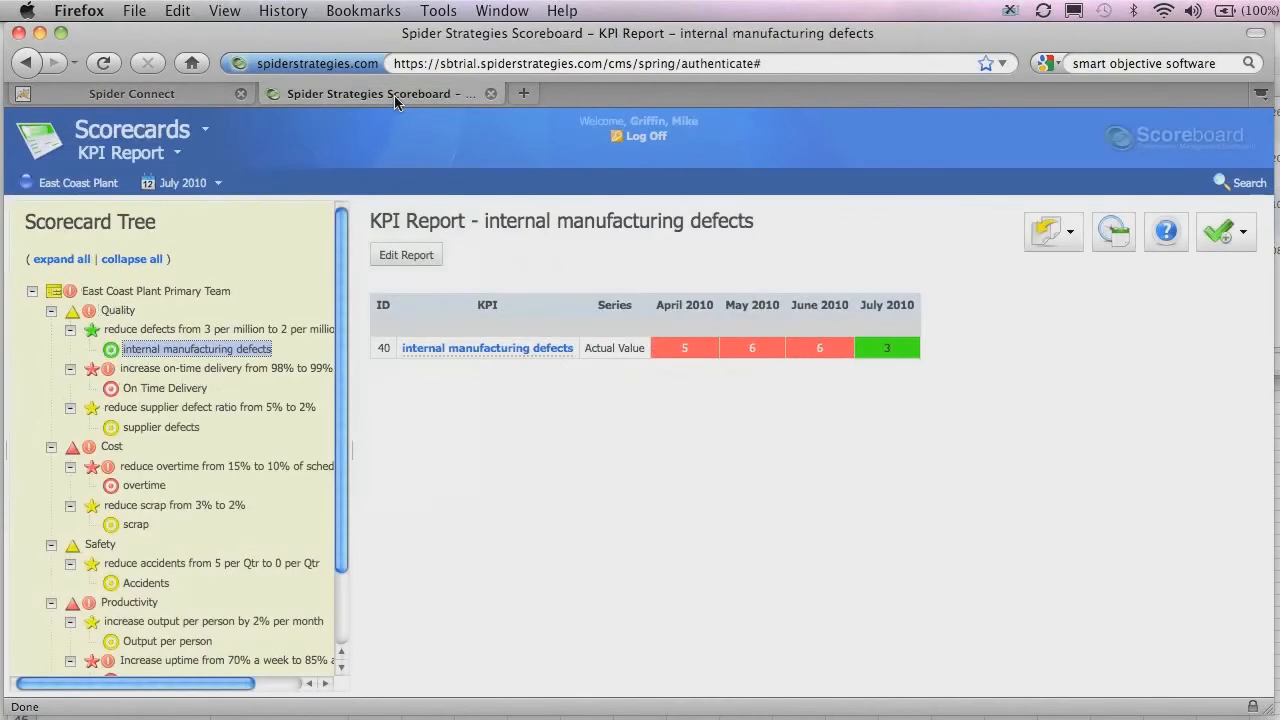
{"action": "left_click", "coordinate": [72, 185]}
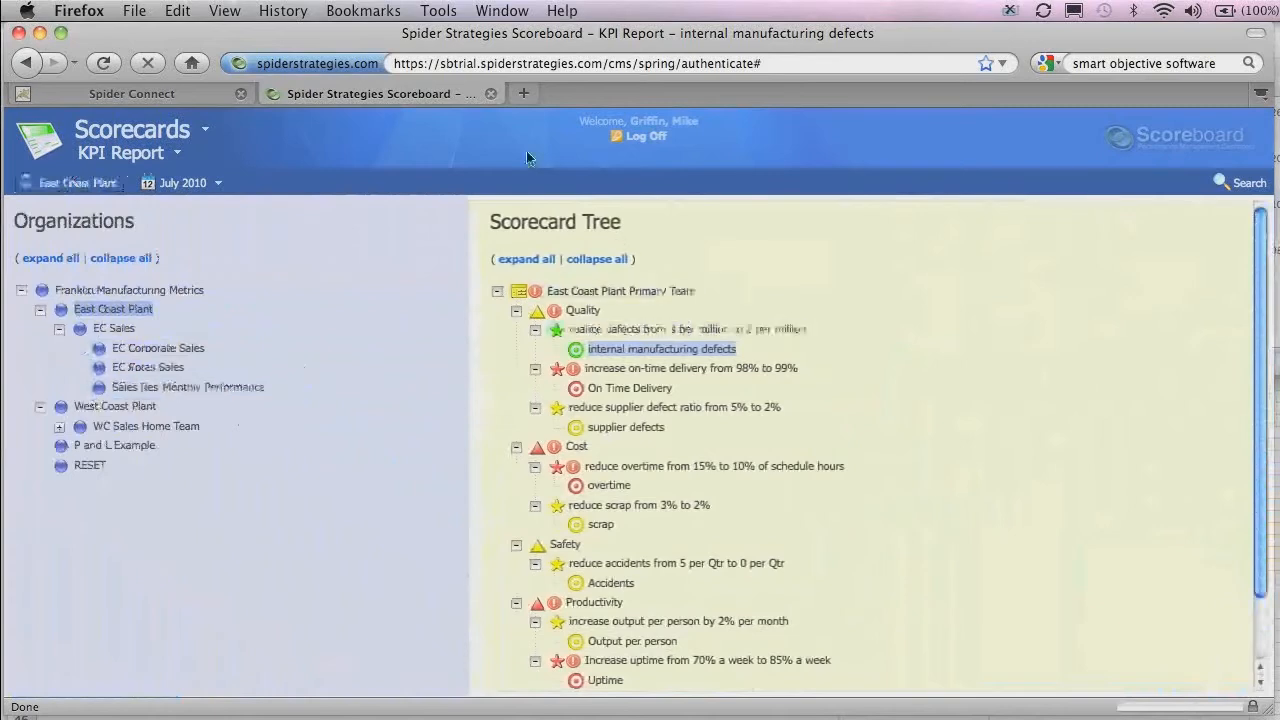
{"action": "left_click", "coordinate": [195, 104]}
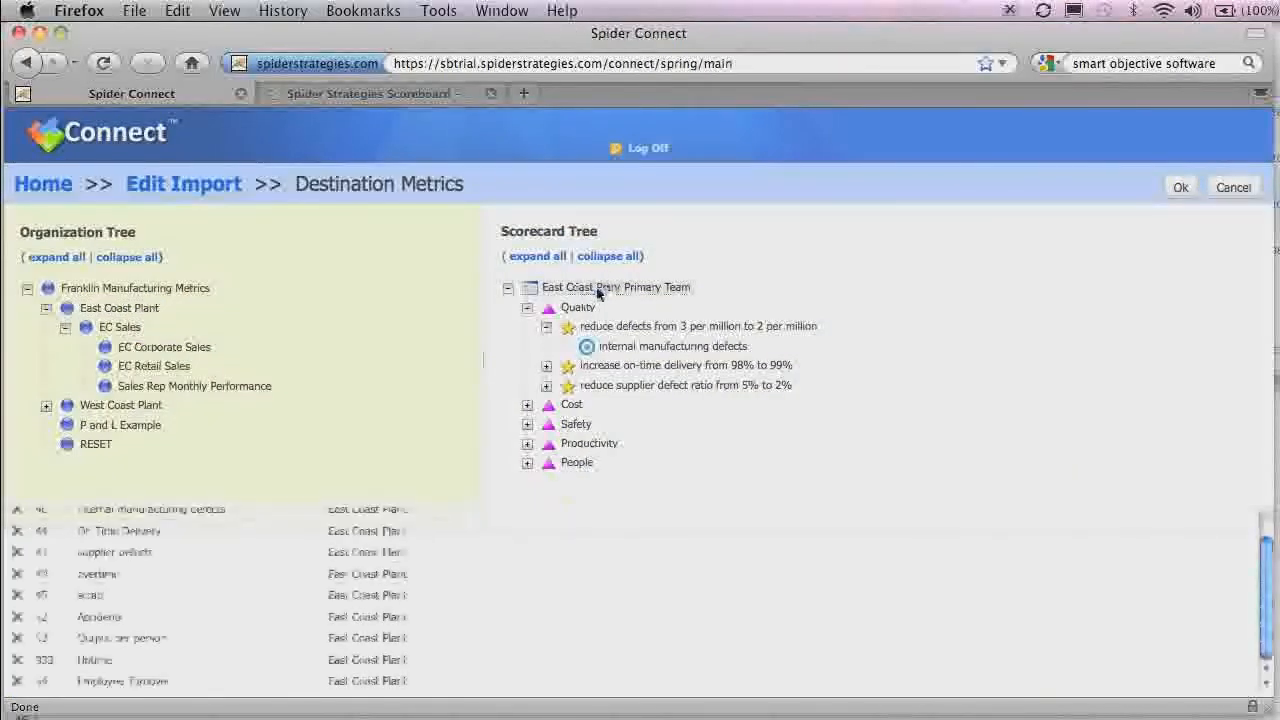
{"action": "left_click", "coordinate": [1188, 194]}
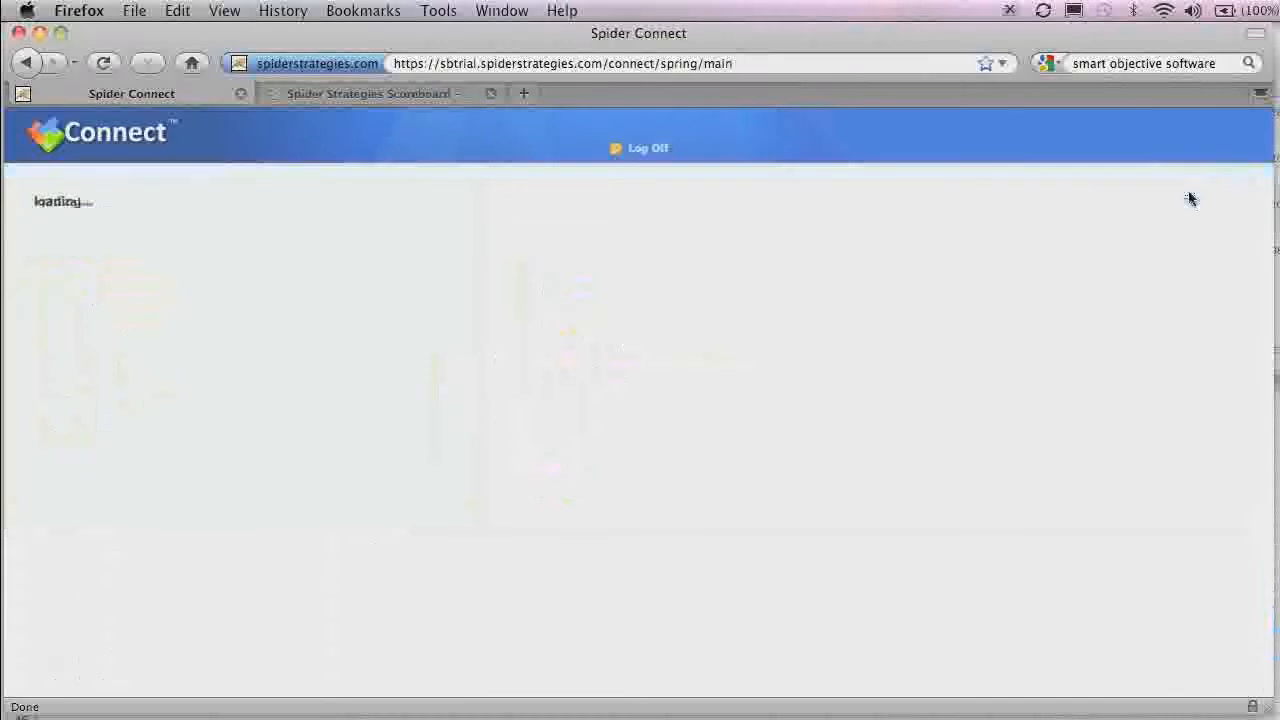
Unmap Employee Turnover and map it back to its destination metric, confirm the mapping and save the import.
{"action": "left_click", "coordinate": [405, 349]}
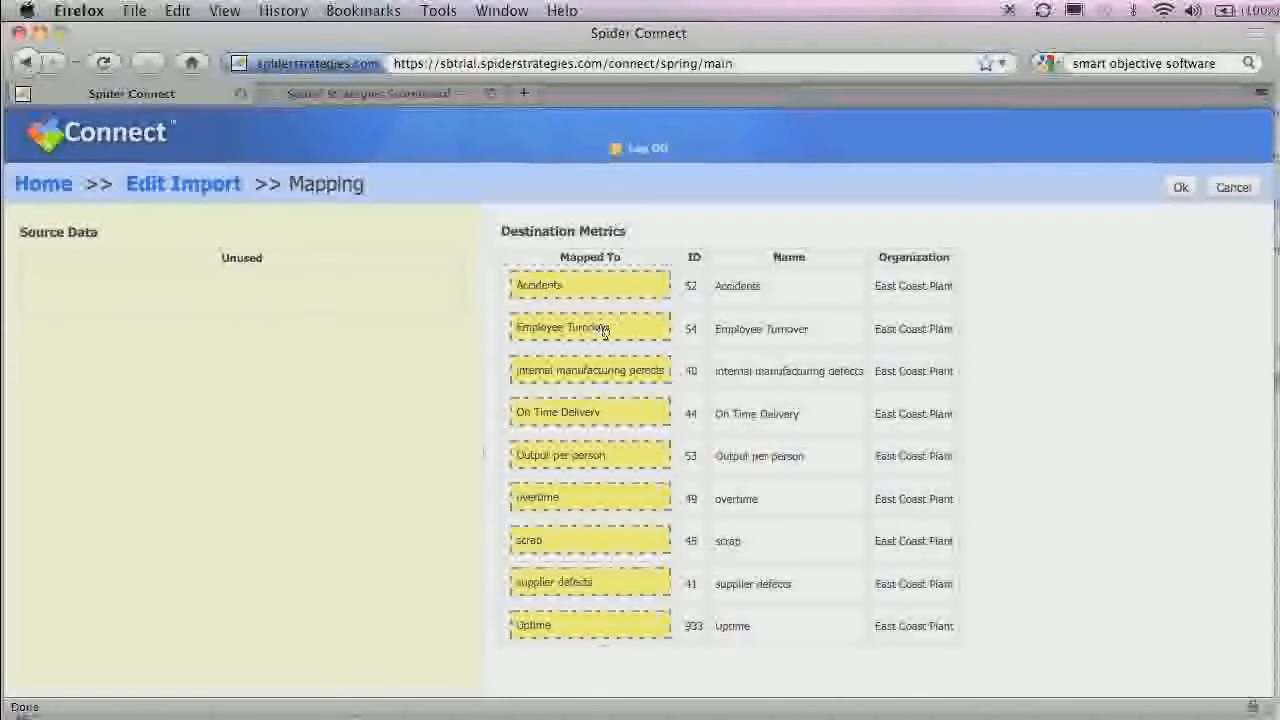
{"action": "left_click_drag", "start_coordinate": [604, 331], "coordinate": [143, 294]}
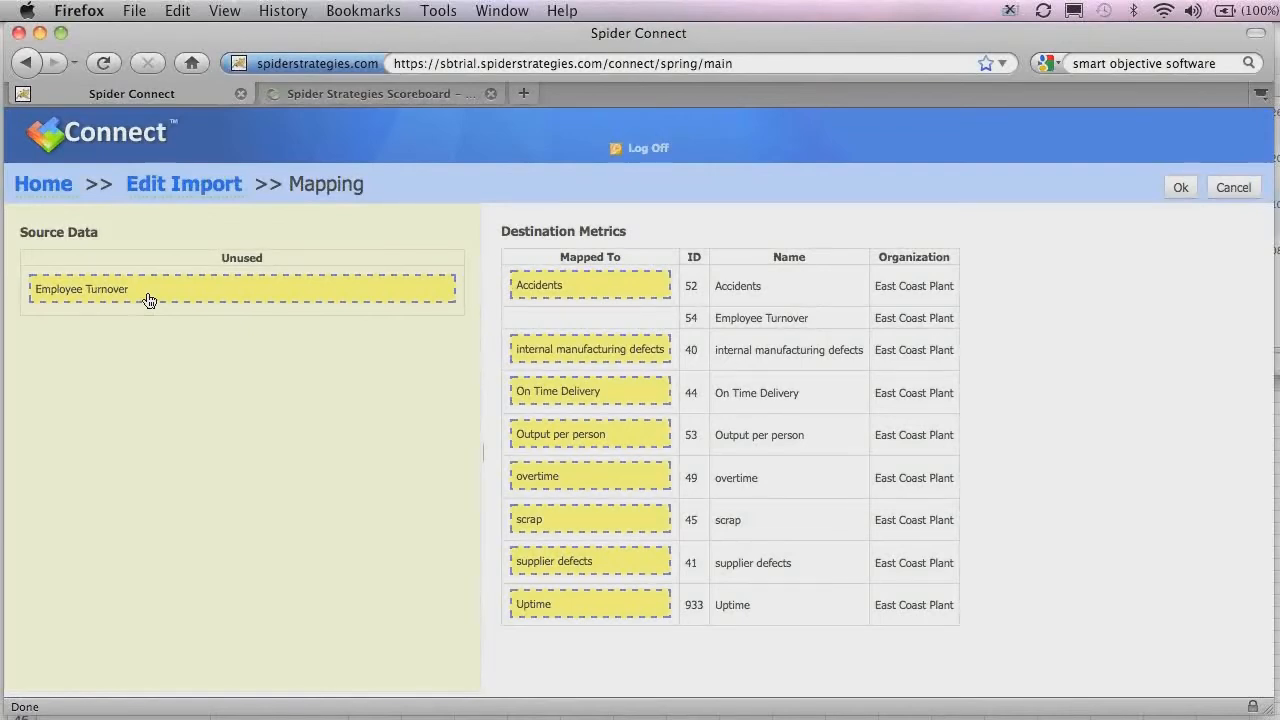
{"action": "left_click_drag", "start_coordinate": [148, 300], "coordinate": [565, 327]}
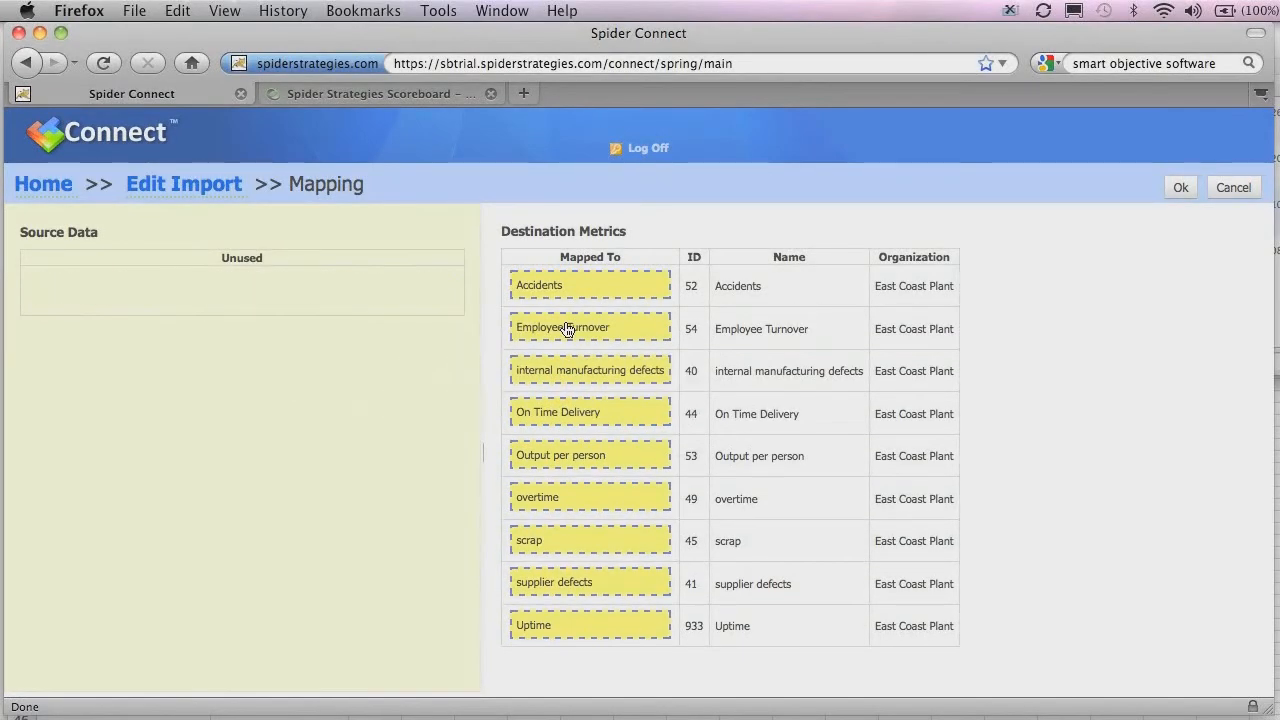
{"action": "left_click", "coordinate": [1180, 187]}
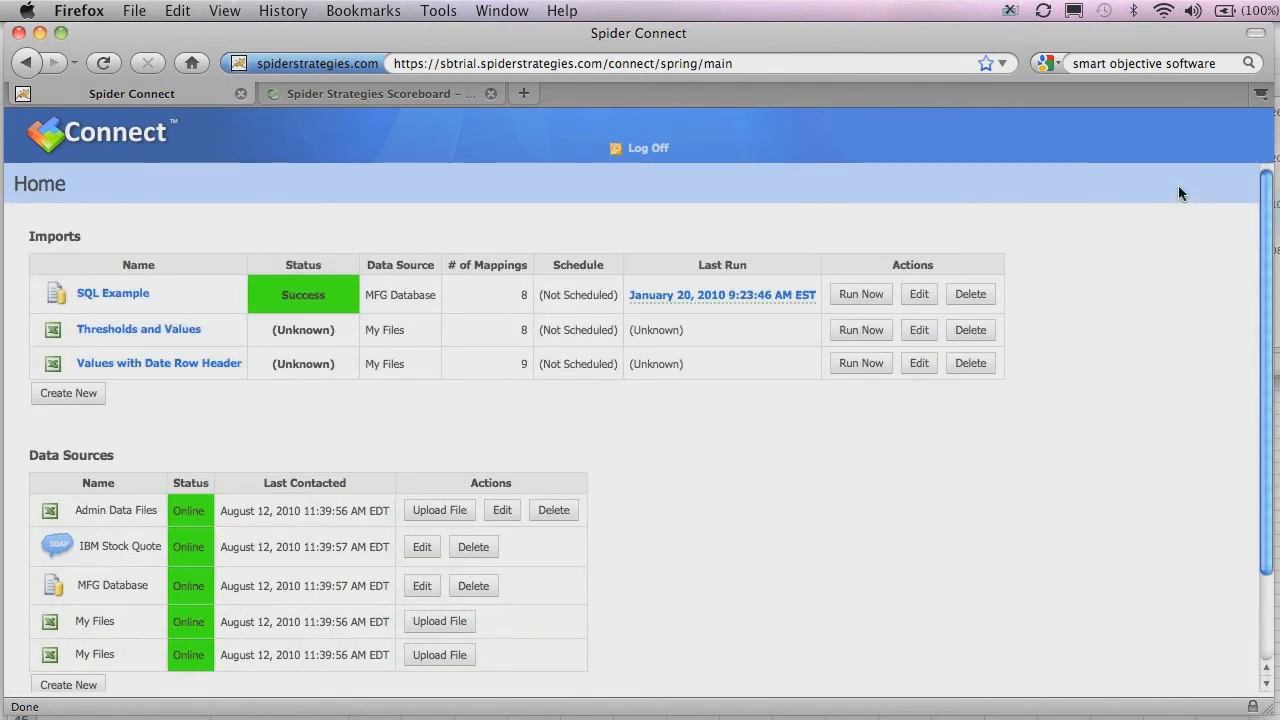
Create a new Excel or CSV upload import named PandL Export From QuickBooks for updating metric values.
{"action": "left_click", "coordinate": [100, 394]}
{"action": "left_click", "coordinate": [148, 358]}
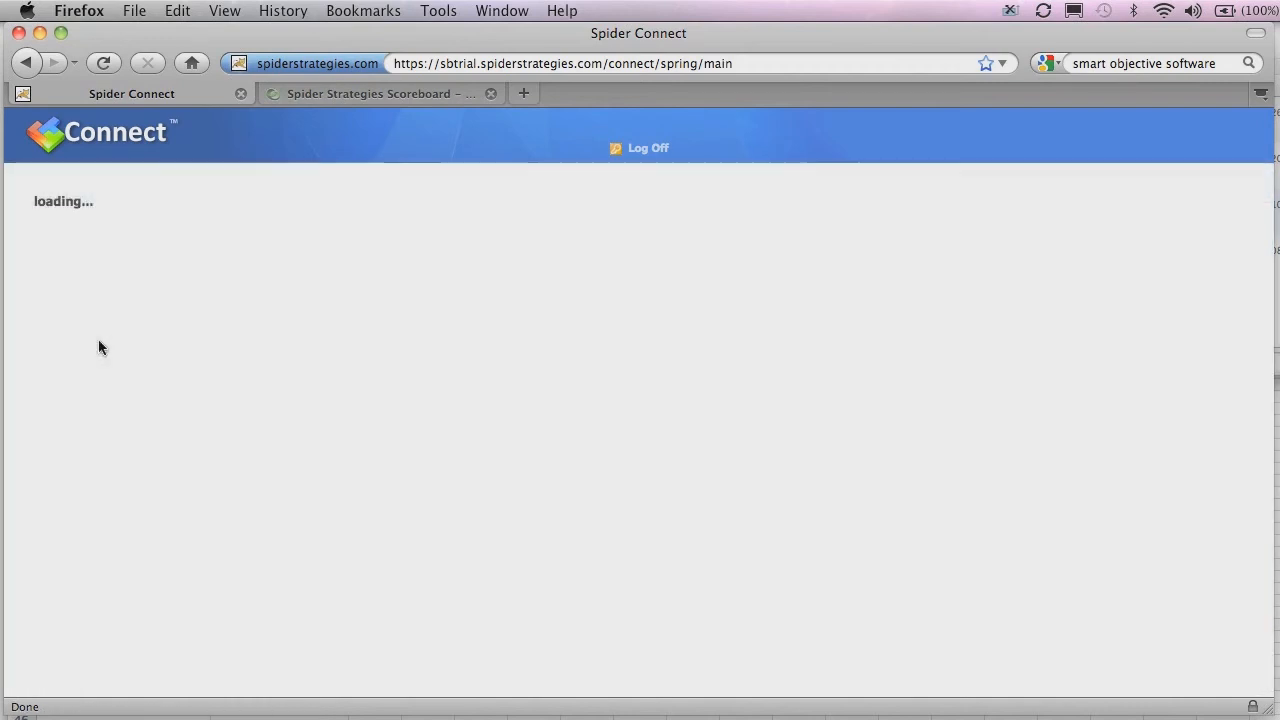
{"action": "left_click", "coordinate": [396, 255]}
{"action": "type", "text": "PandL Export From QuickBooks"}
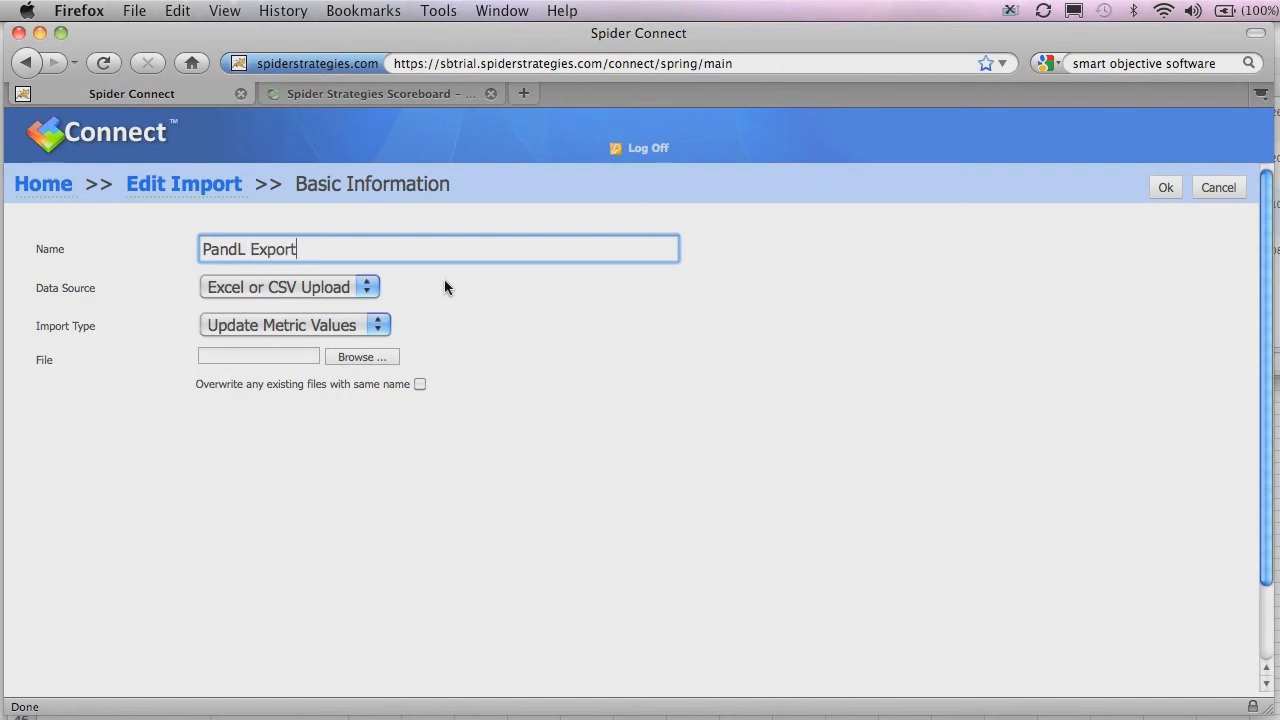
Choose Technology_pandl_july_10.xls as the import file and confirm the basic information.
{"action": "left_click", "coordinate": [363, 358]}
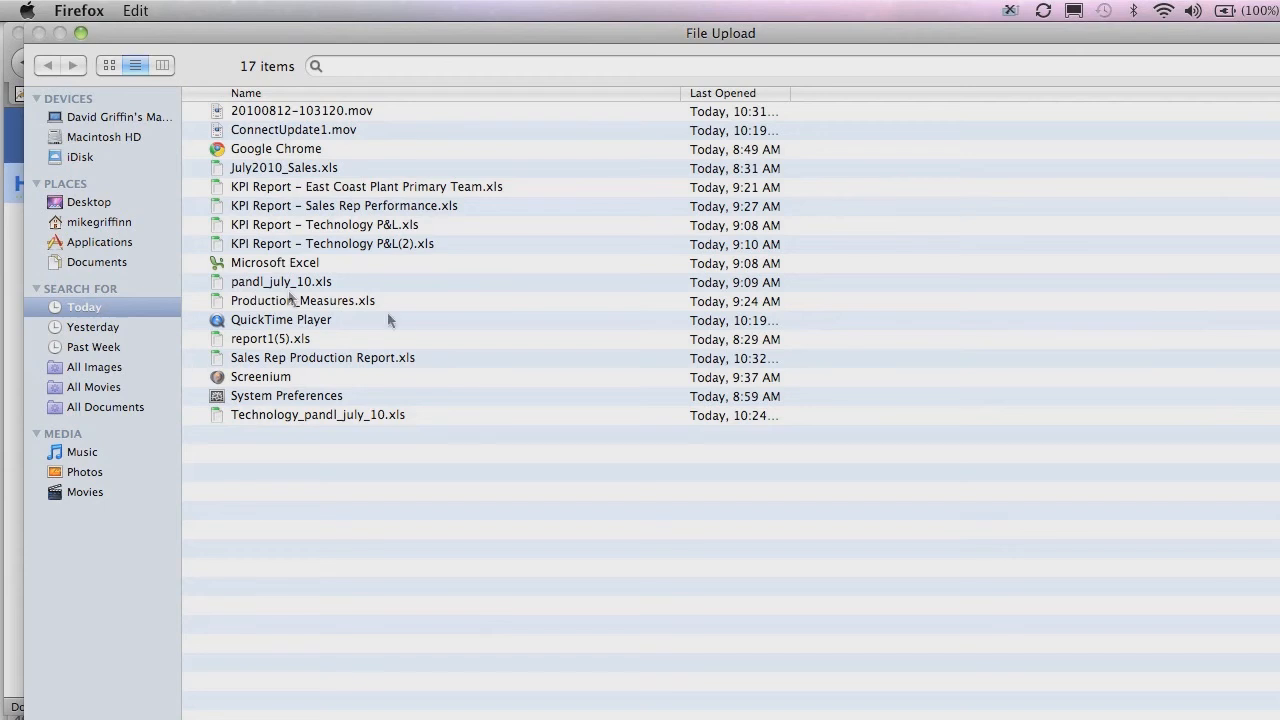
{"action": "left_click", "coordinate": [323, 414]}
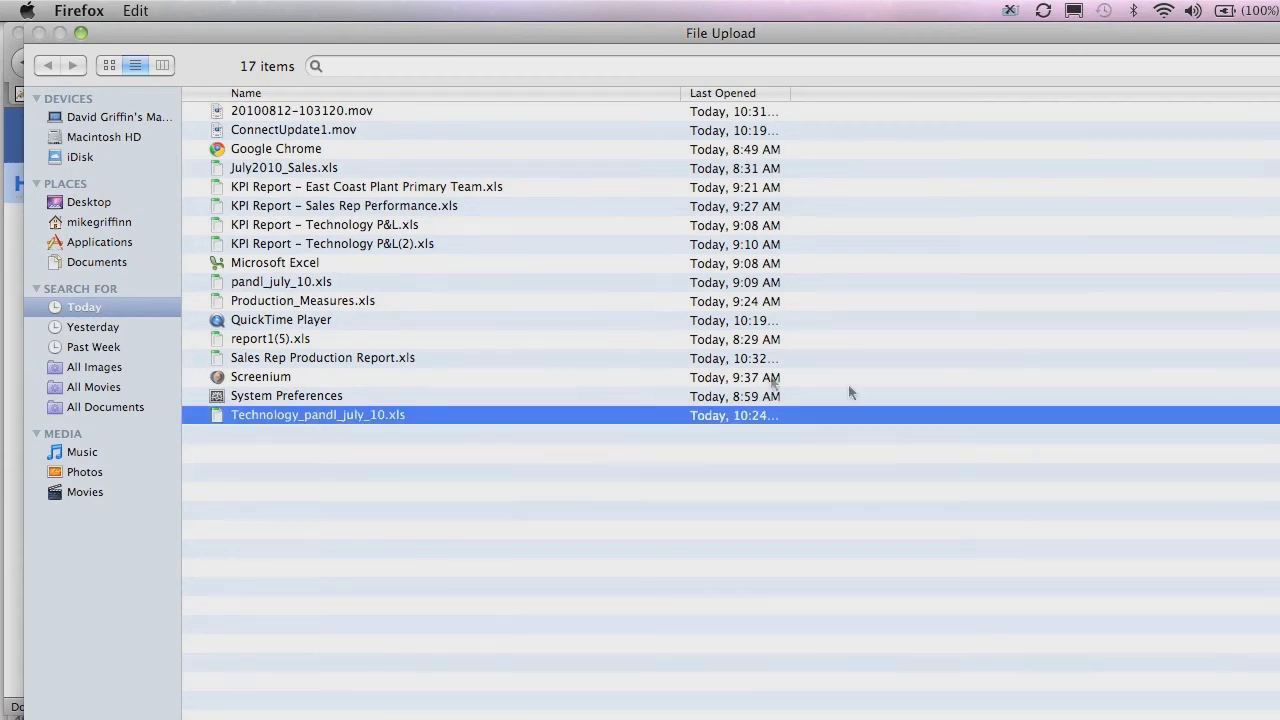
{"action": "key", "text": "Return"}
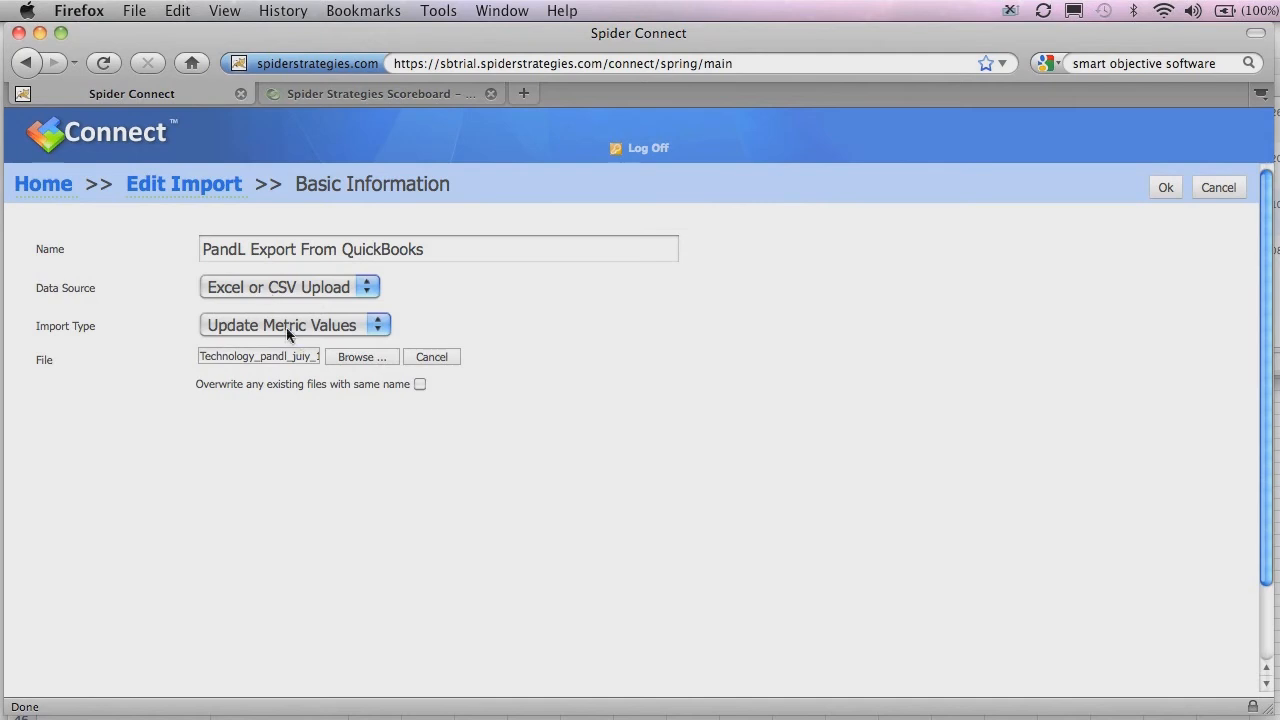
{"action": "left_click", "coordinate": [1166, 188]}
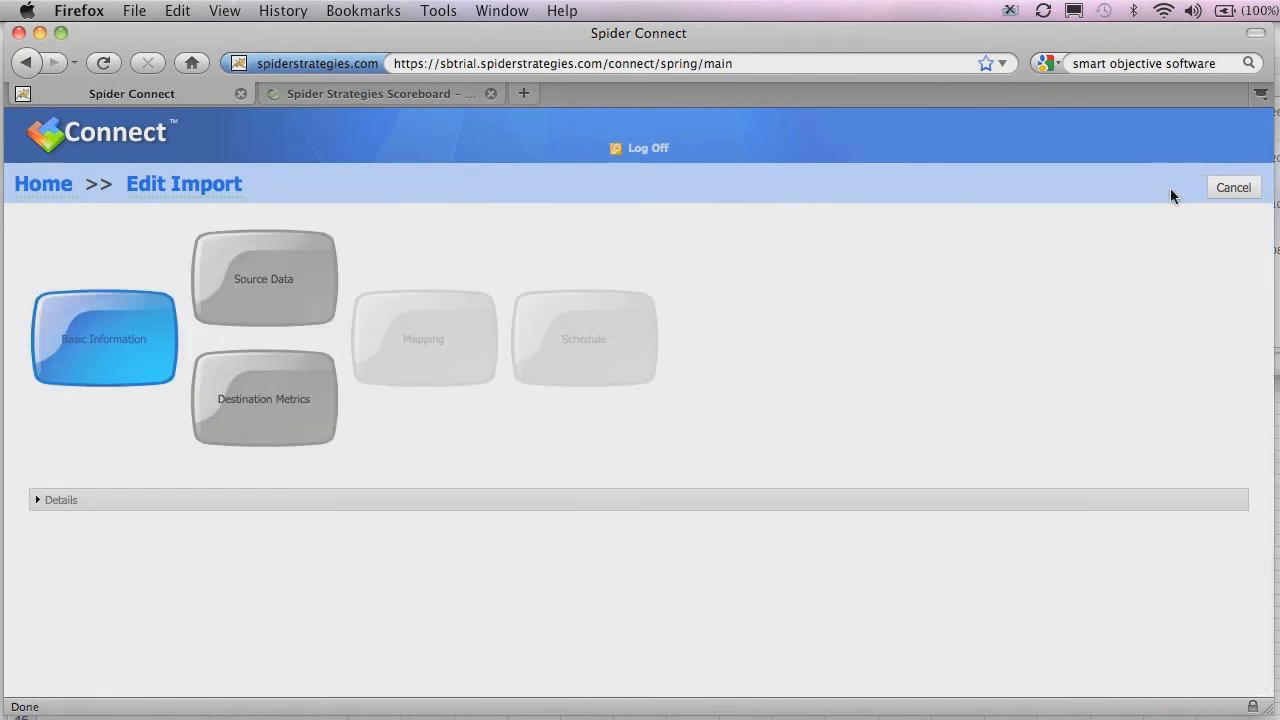
Set the source data to use the specific date 7/31/2010 for each import.
{"action": "left_click", "coordinate": [285, 295]}
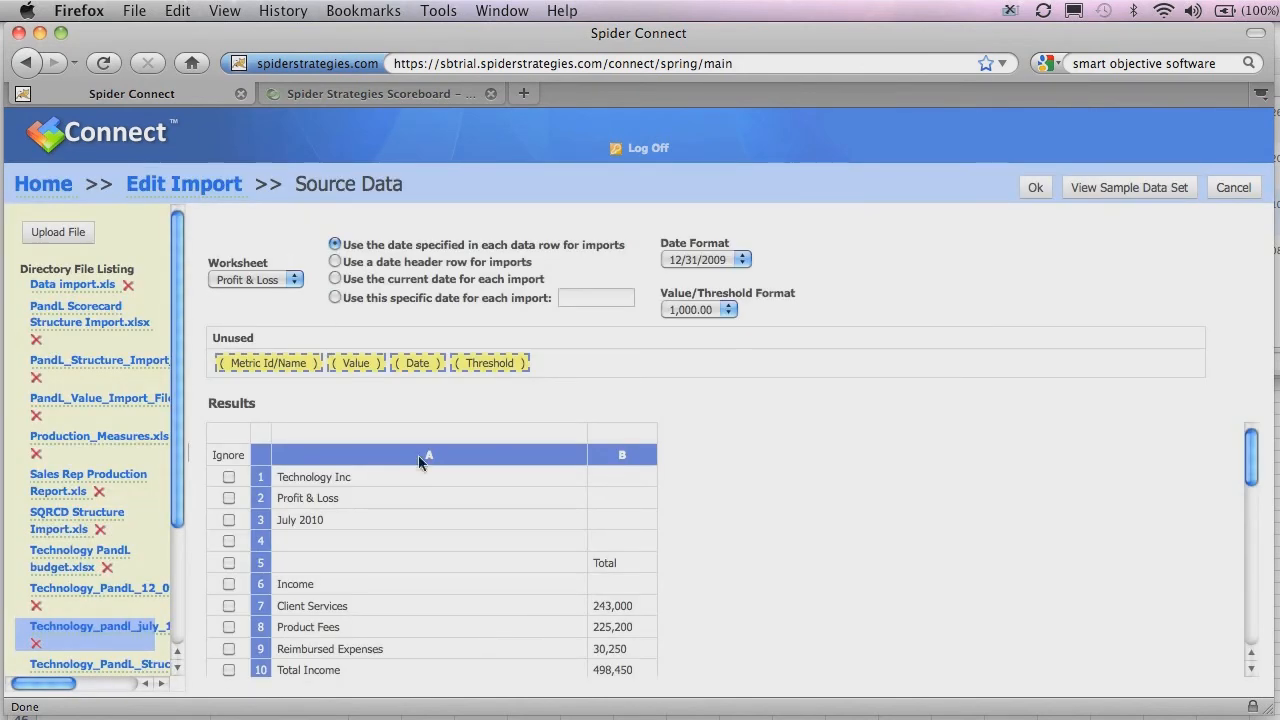
{"action": "left_click", "coordinate": [334, 297]}
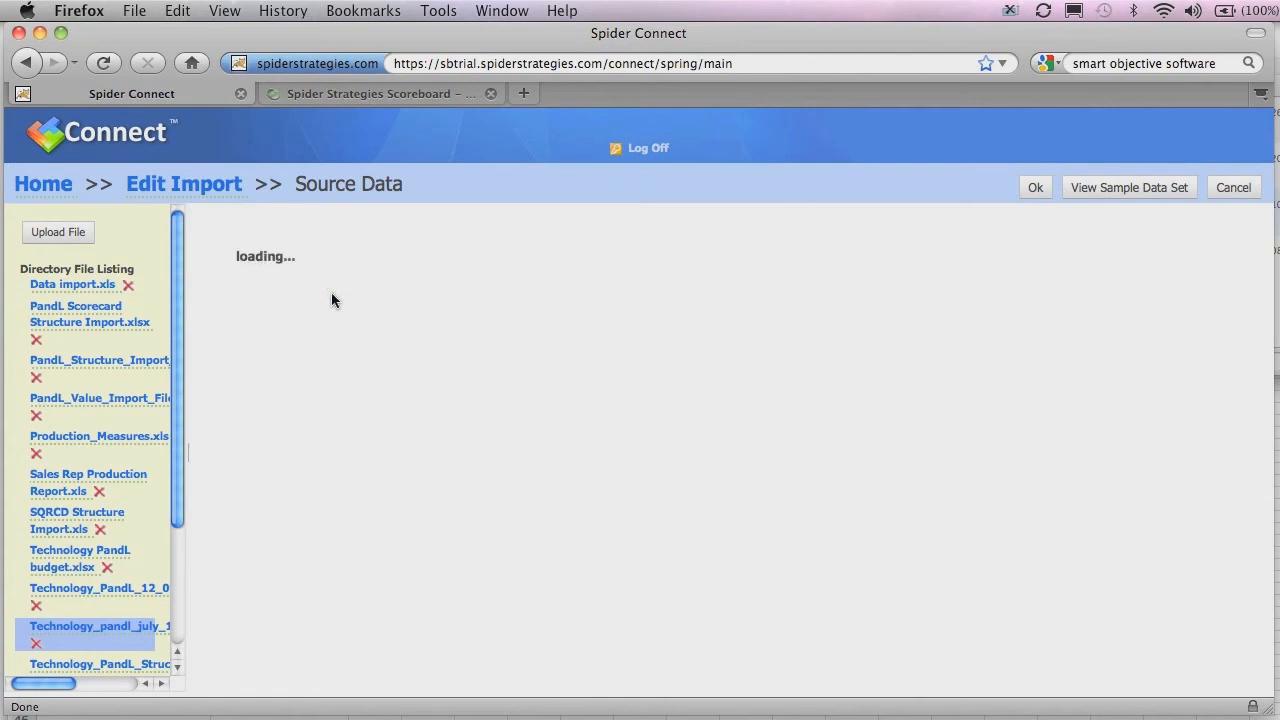
{"action": "left_click", "coordinate": [585, 293]}
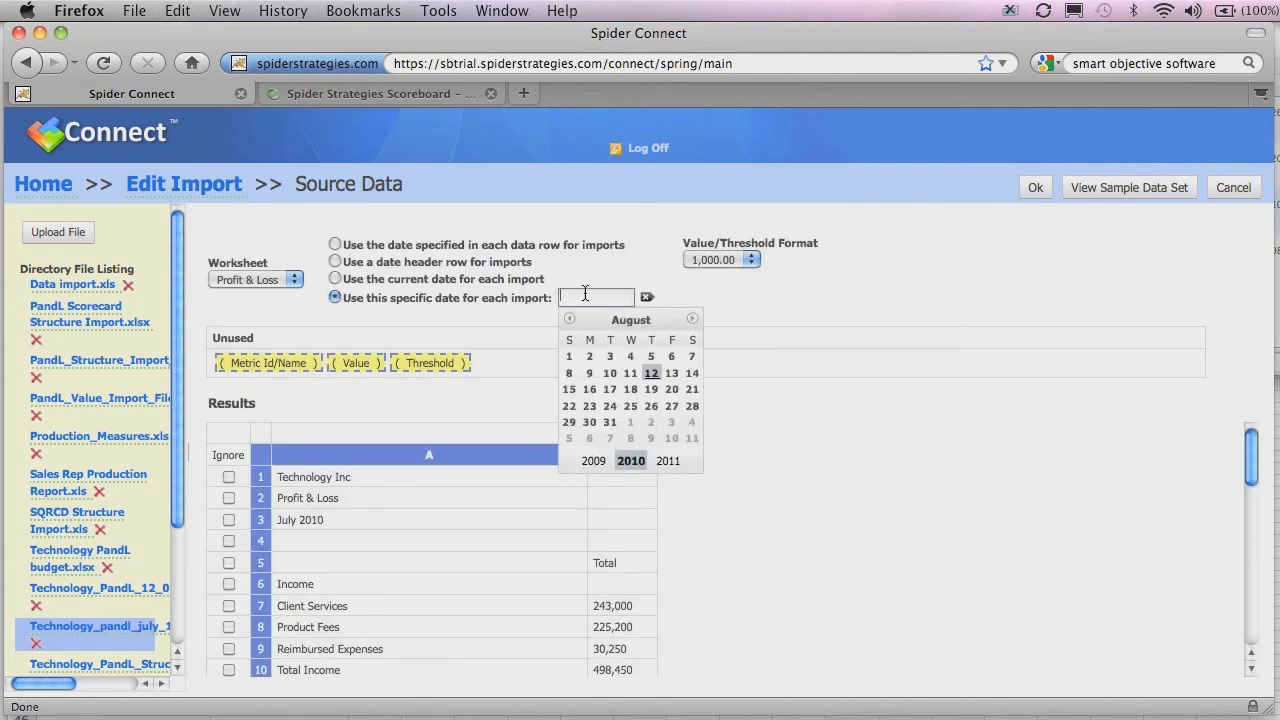
{"action": "left_click", "coordinate": [570, 319]}
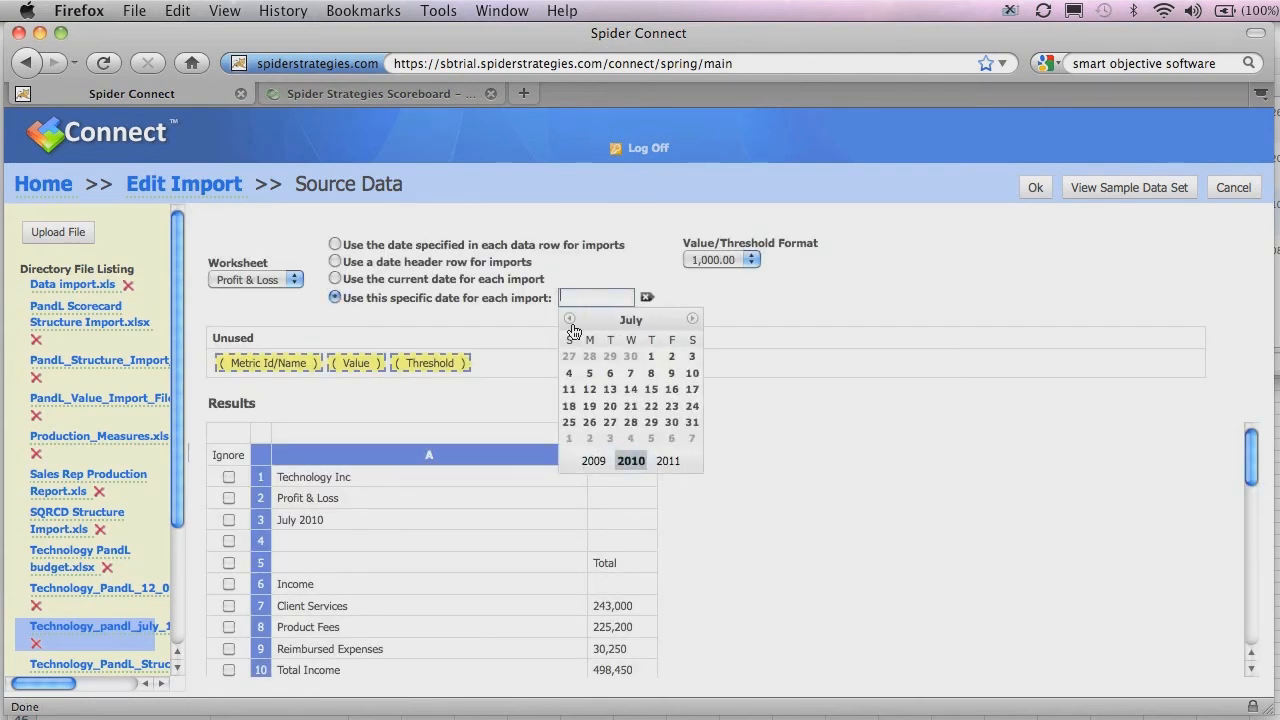
{"action": "left_click", "coordinate": [691, 422]}
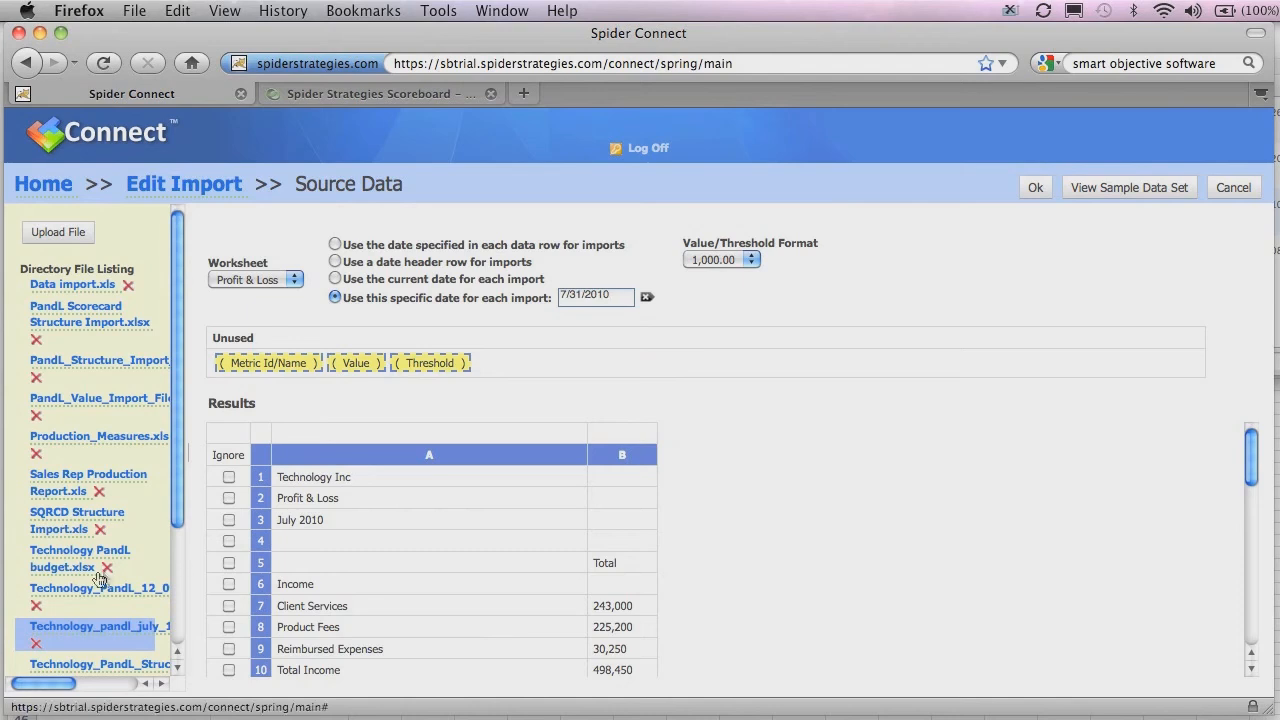
Ignore the header, section title and footer rows of the source data: rows 1, 2, 3, 5, 6, 12, 30 and 38.
{"action": "left_click", "coordinate": [229, 477]}
{"action": "left_click", "coordinate": [229, 498]}
{"action": "left_click", "coordinate": [229, 519]}
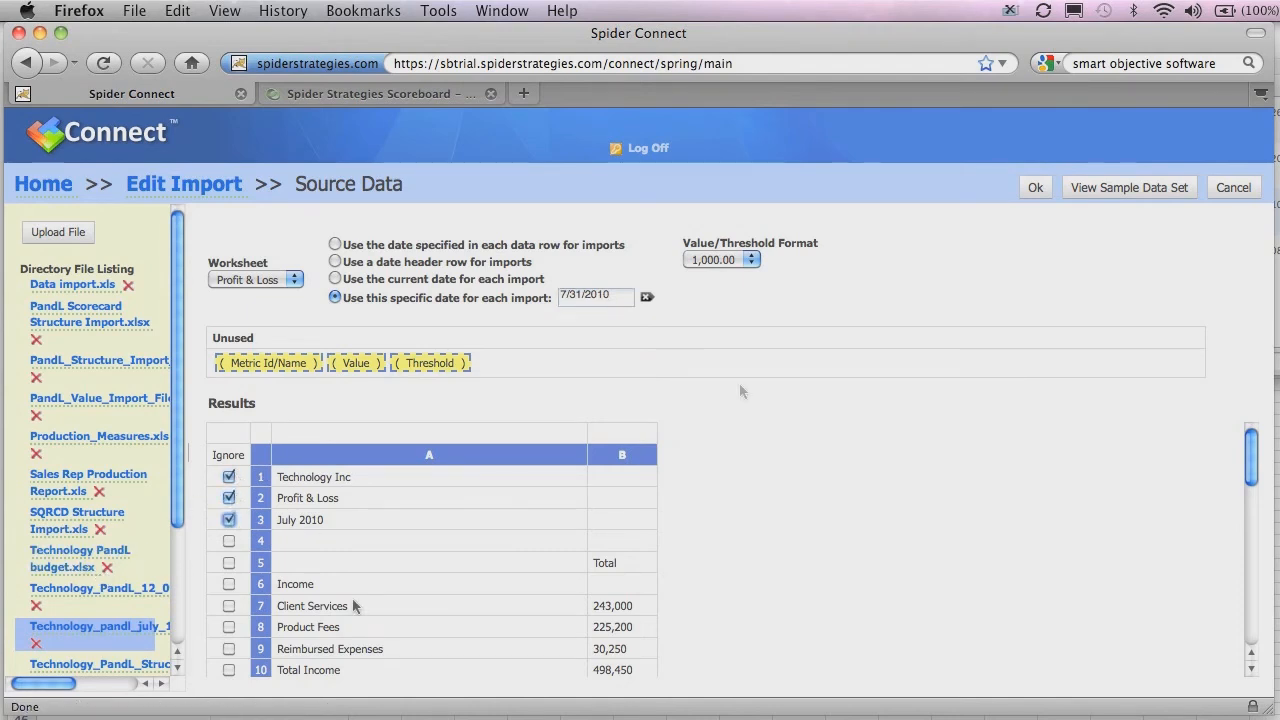
{"action": "left_click", "coordinate": [230, 565]}
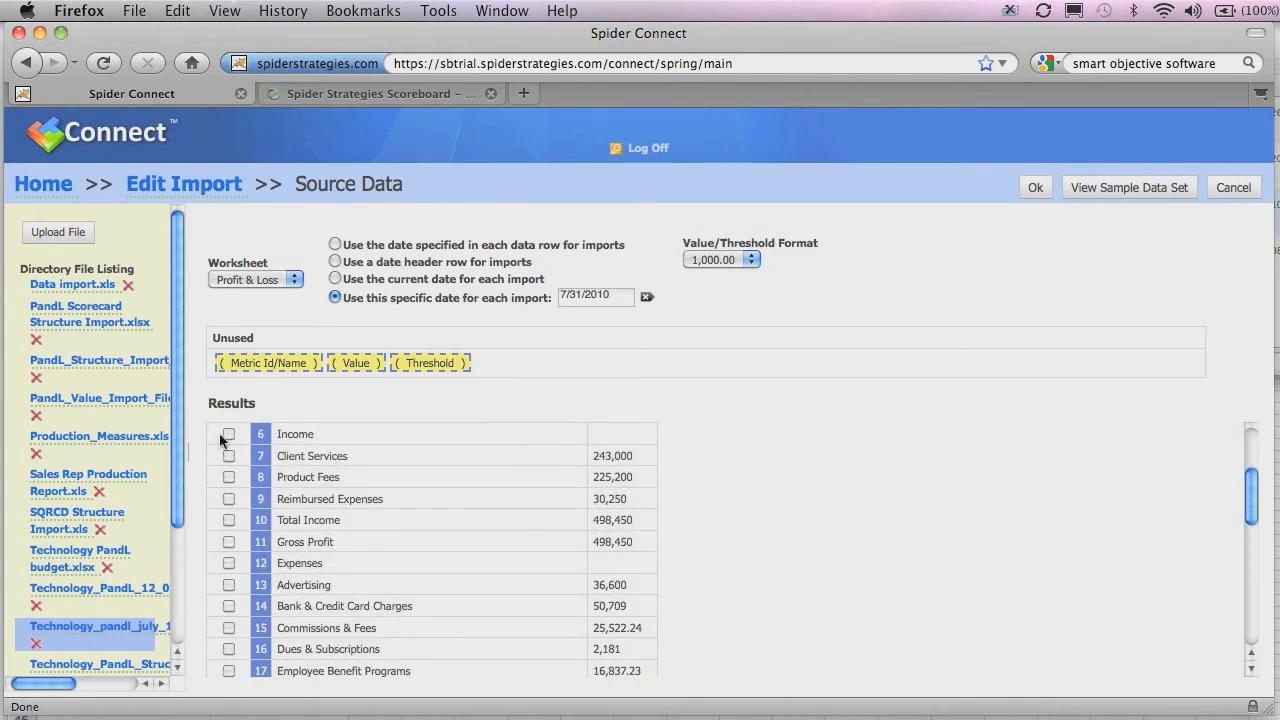
{"action": "left_click", "coordinate": [228, 434]}
{"action": "left_click", "coordinate": [228, 563]}
{"action": "scroll", "coordinate": [965, 430], "scroll_direction": "down", "scroll_amount": 3}
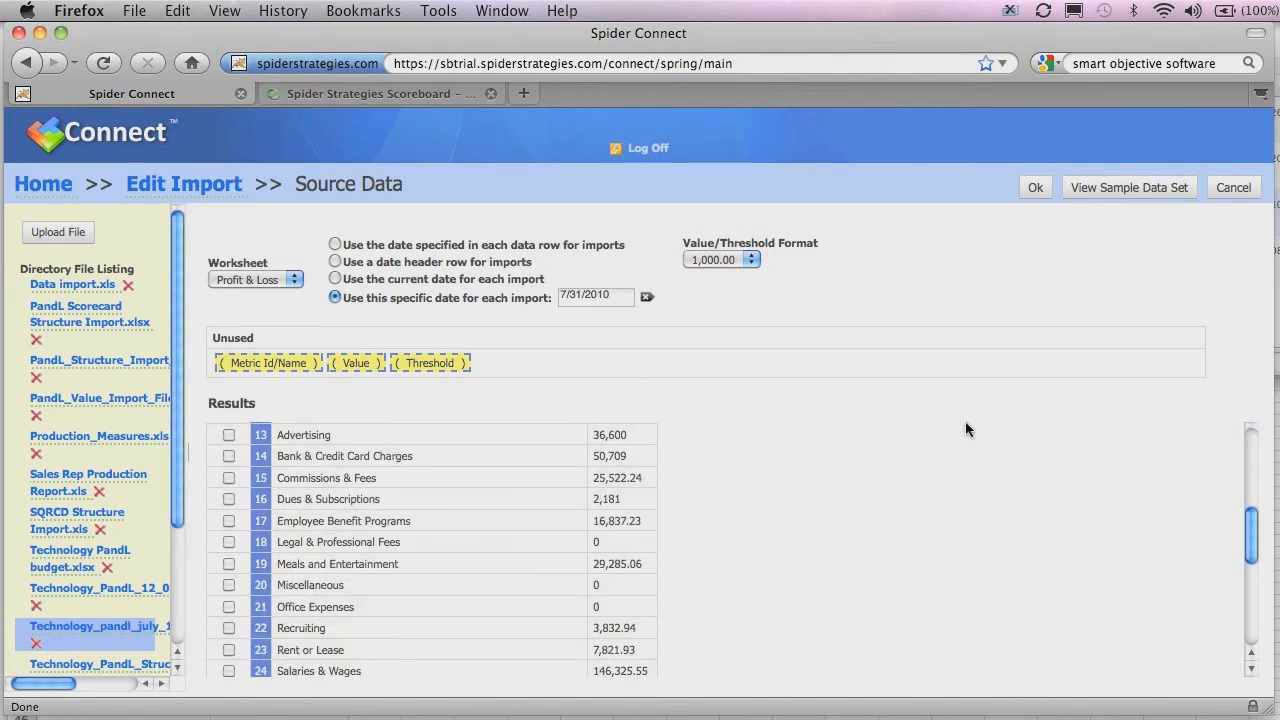
{"action": "scroll", "coordinate": [965, 429], "scroll_direction": "down", "scroll_amount": 3}
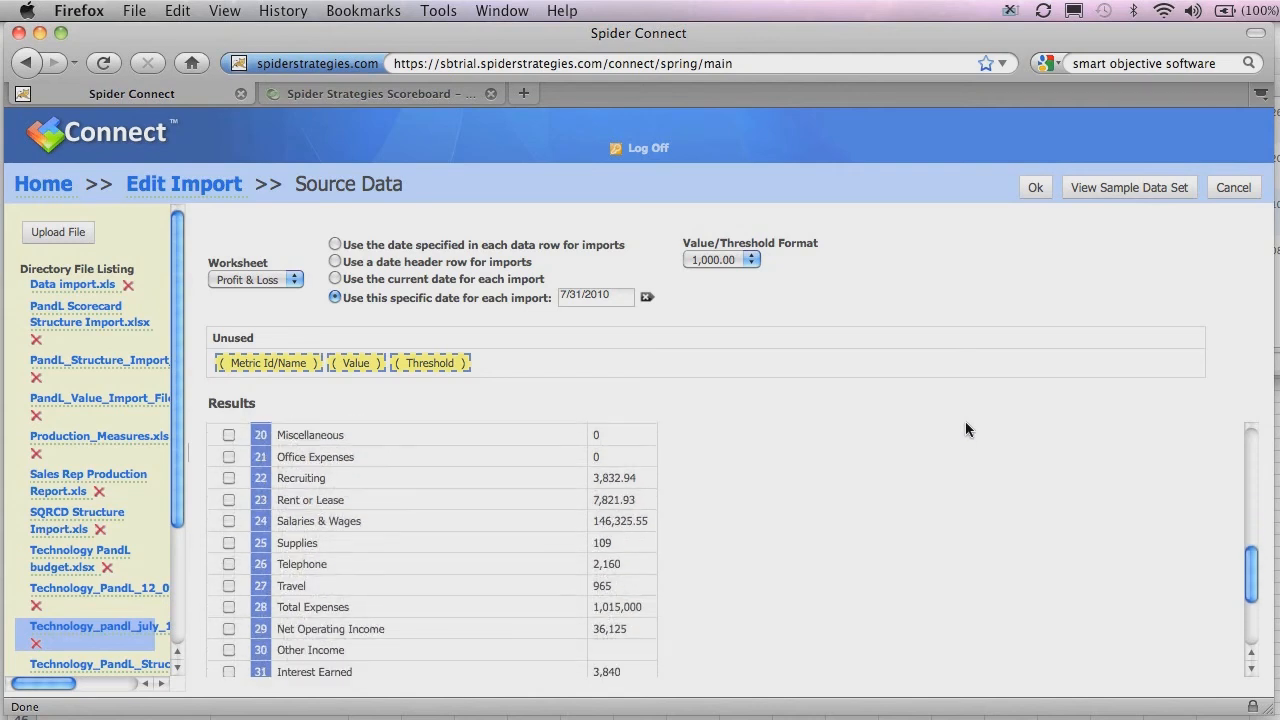
{"action": "scroll", "coordinate": [744, 482], "scroll_direction": "down", "scroll_amount": 2}
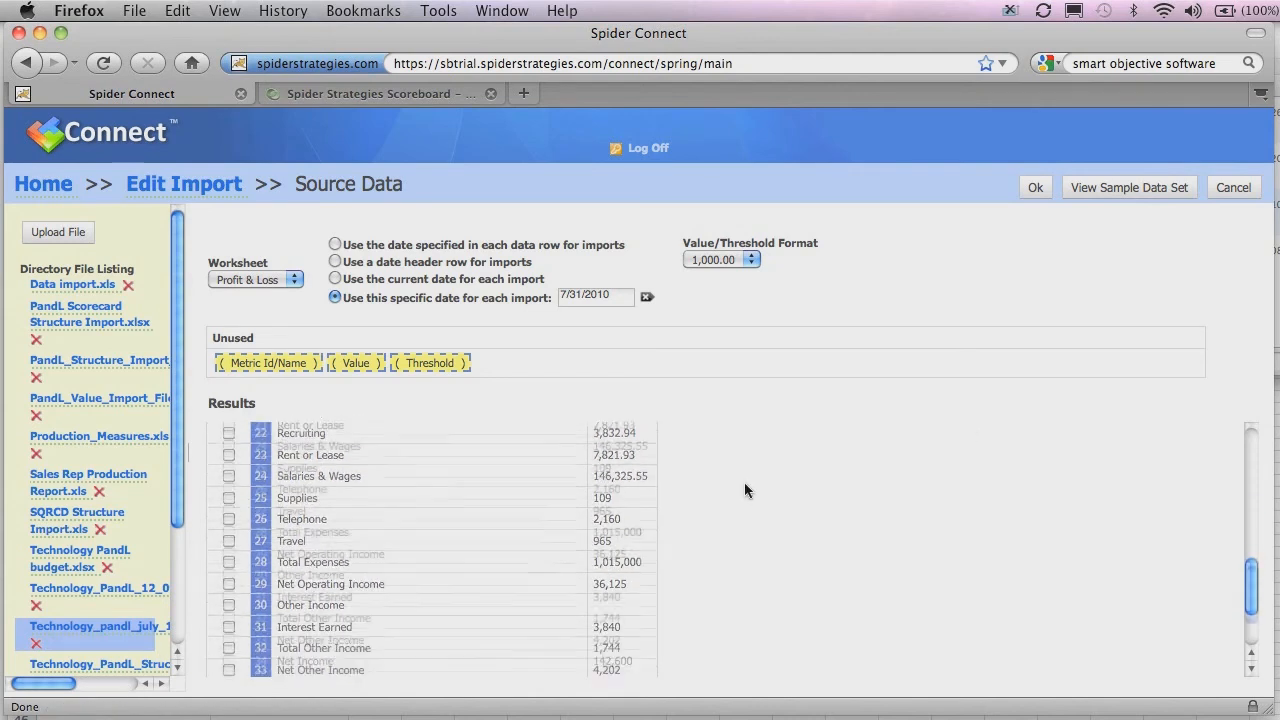
{"action": "scroll", "coordinate": [744, 483], "scroll_direction": "down", "scroll_amount": 1}
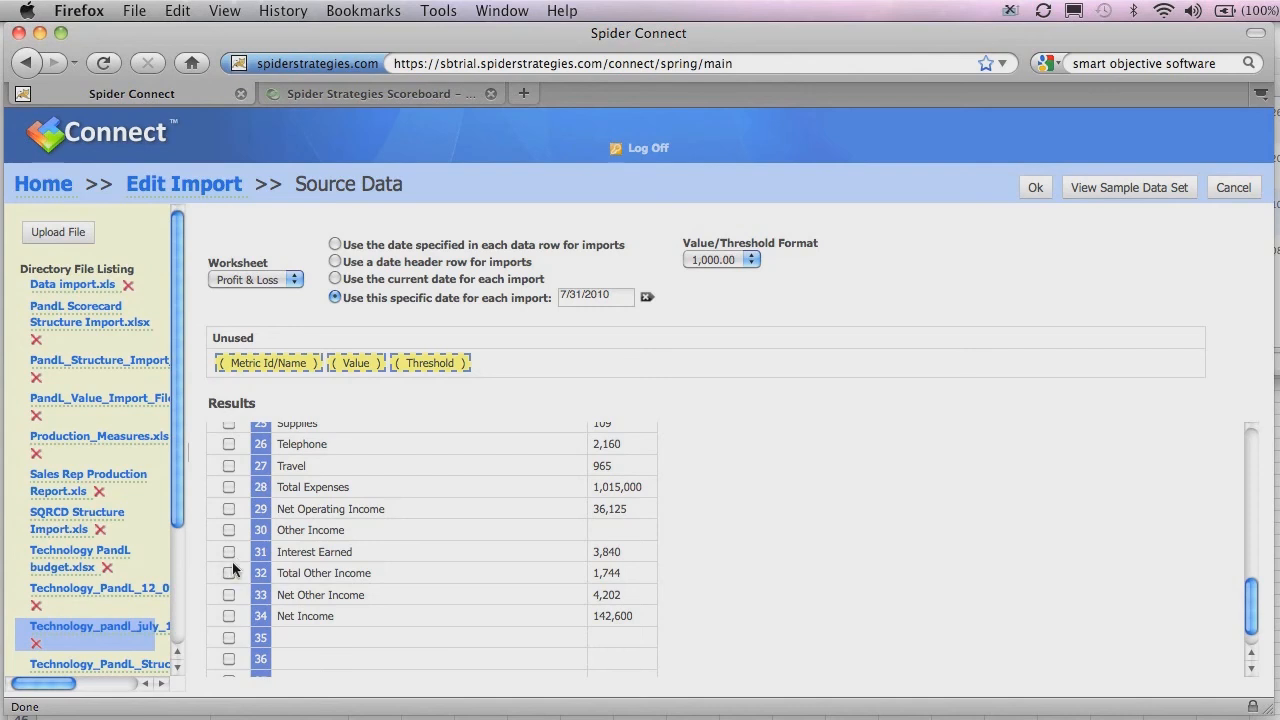
{"action": "scroll", "coordinate": [825, 488], "scroll_direction": "down", "scroll_amount": 2}
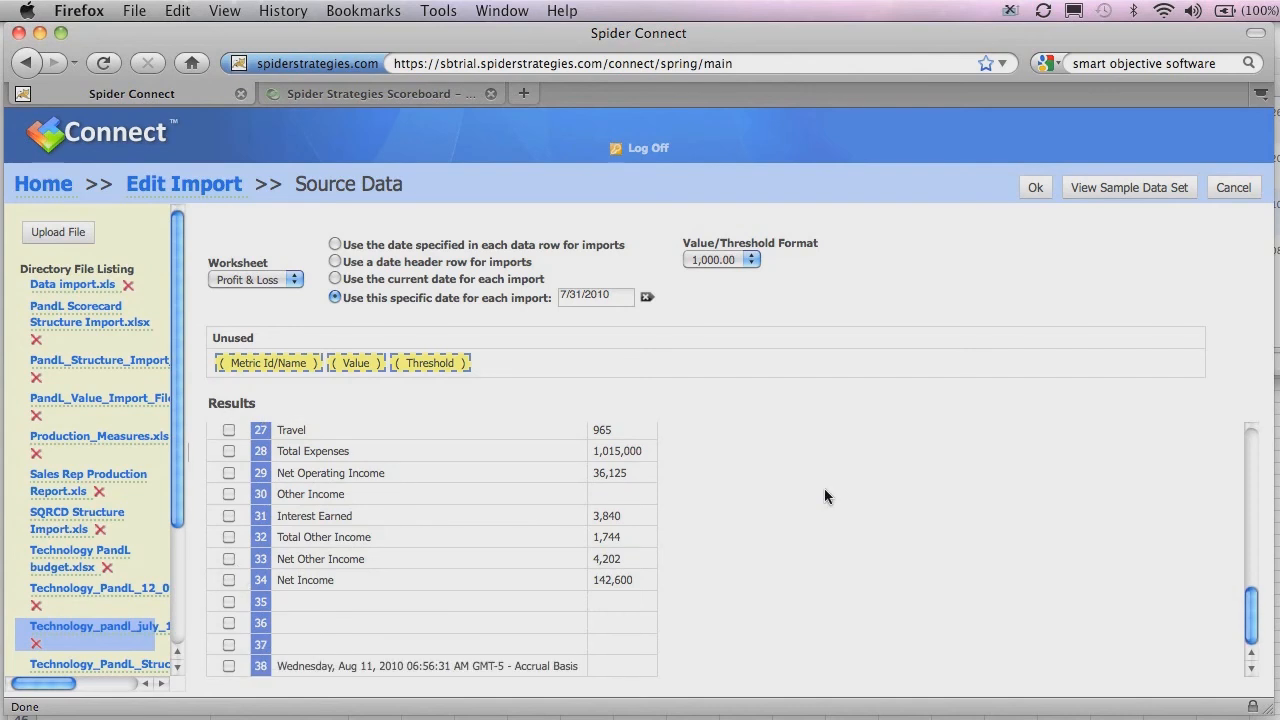
{"action": "left_click", "coordinate": [228, 666]}
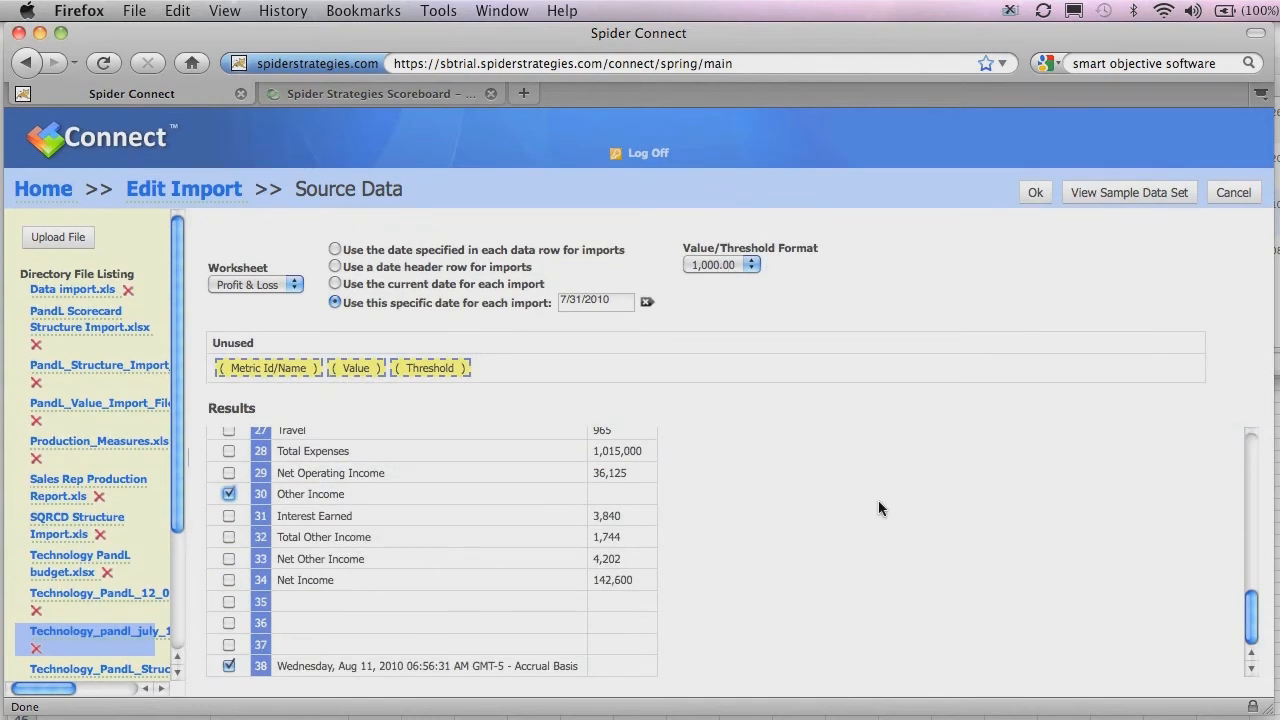
Assign Metric Id/Name to column A and Value to column B, and confirm the source data.
{"action": "scroll", "coordinate": [878, 508], "scroll_direction": "up", "scroll_amount": 10}
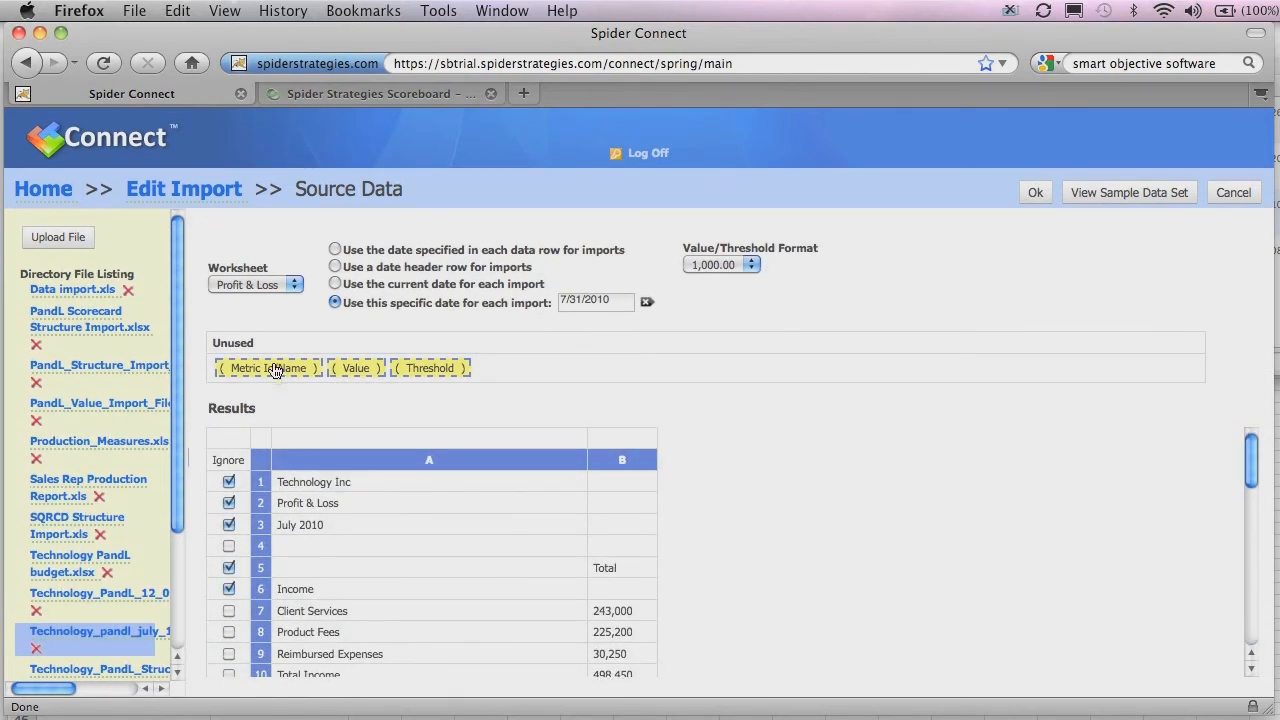
{"action": "left_click_drag", "start_coordinate": [272, 371], "coordinate": [368, 450]}
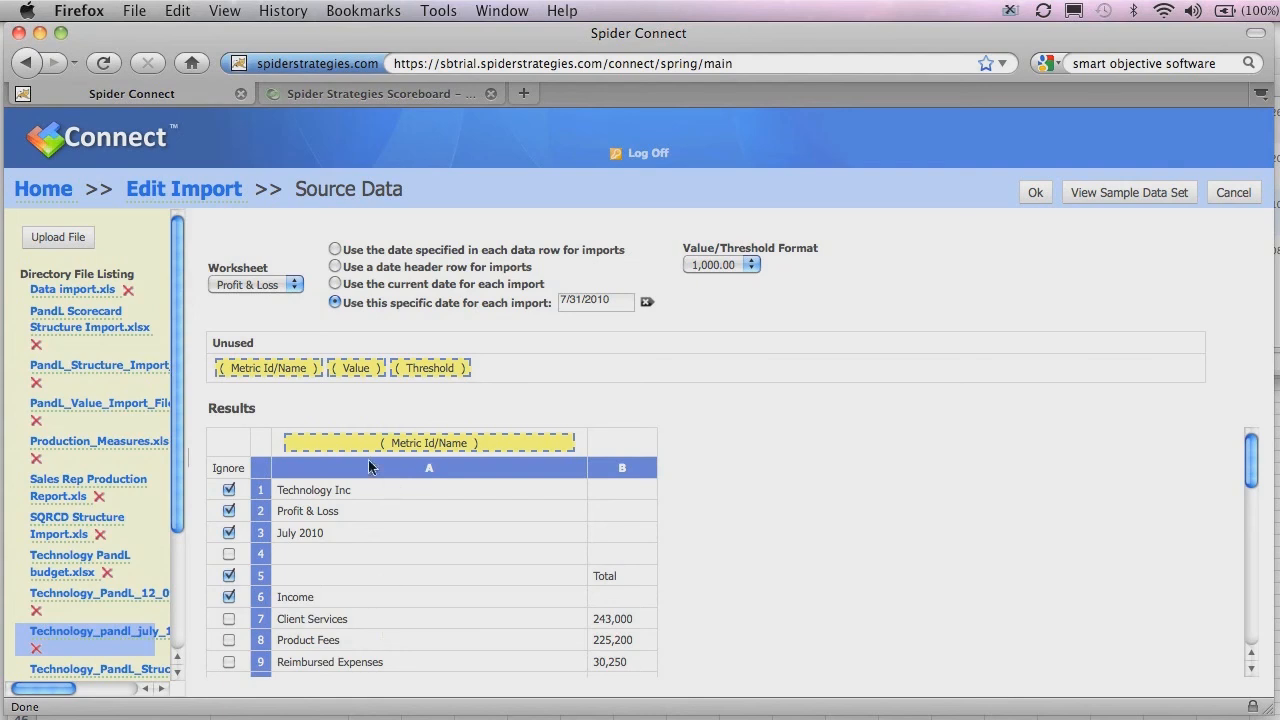
{"action": "left_click_drag", "start_coordinate": [356, 368], "coordinate": [609, 446]}
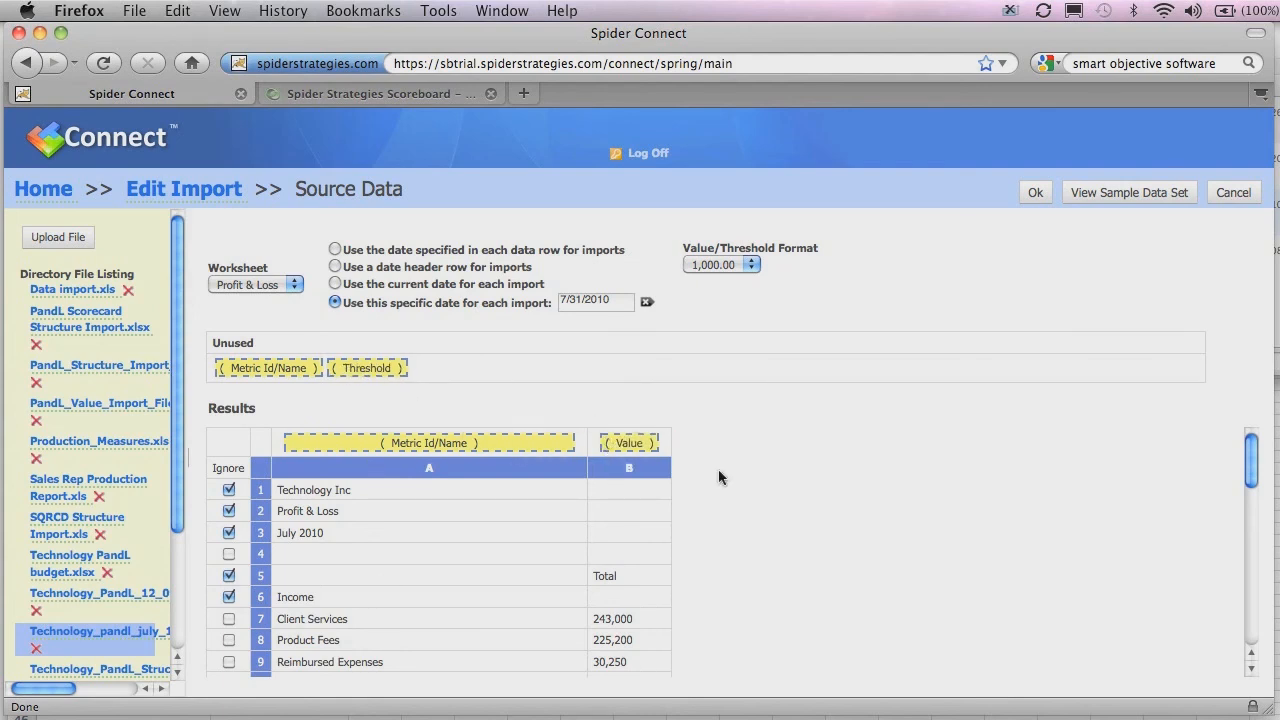
{"action": "left_click", "coordinate": [1039, 194]}
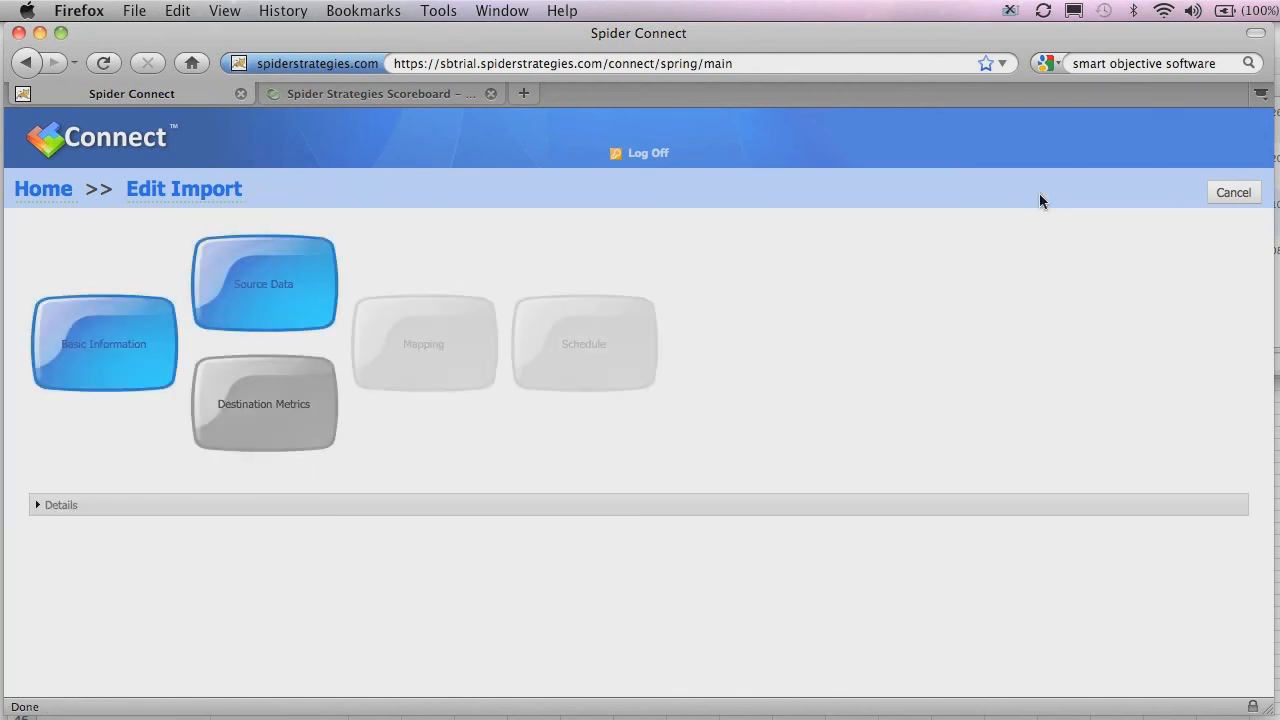
Add the Technology P&L scorecard metrics of the P and L Example organization as destination metrics and confirm.
{"action": "left_click", "coordinate": [246, 428]}
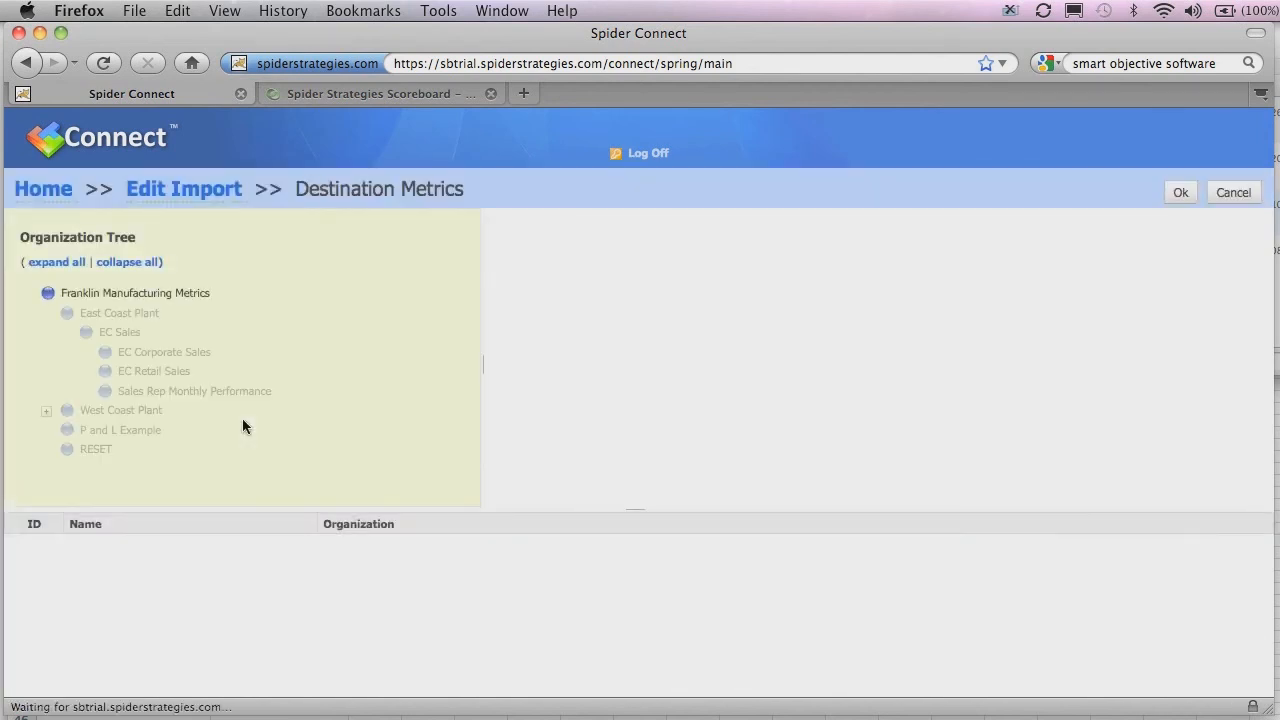
{"action": "left_click", "coordinate": [138, 432]}
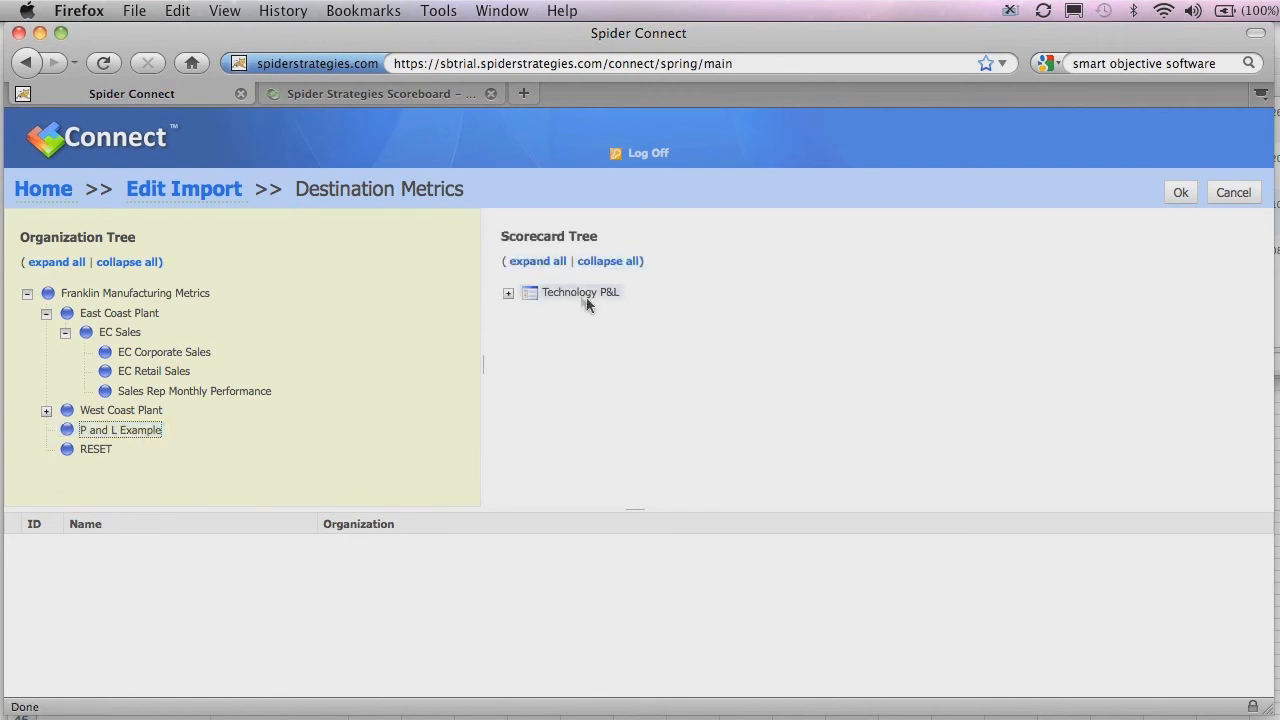
{"action": "left_click", "coordinate": [580, 294]}
{"action": "left_click", "coordinate": [1180, 194]}
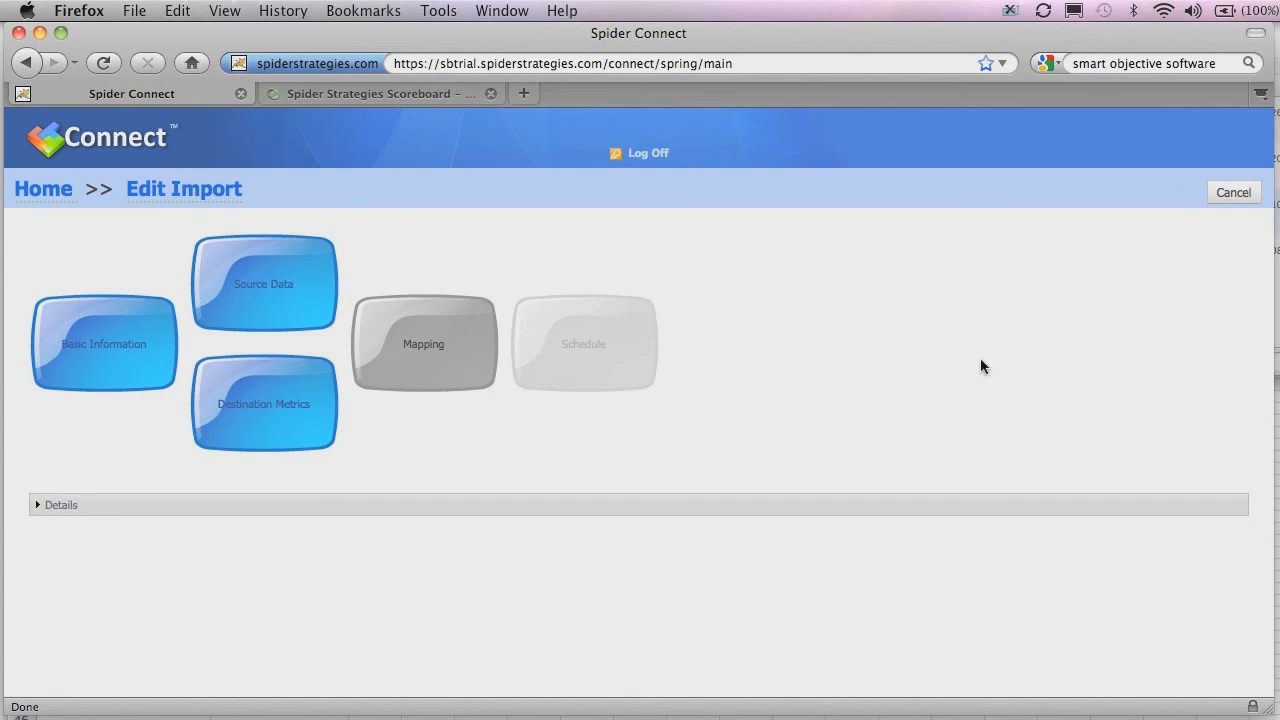
Open the mapping, examine its mapped and unused items, and check the Technology P&L scorecard of P and L Example in Scoreboard.
{"action": "left_click", "coordinate": [462, 343]}
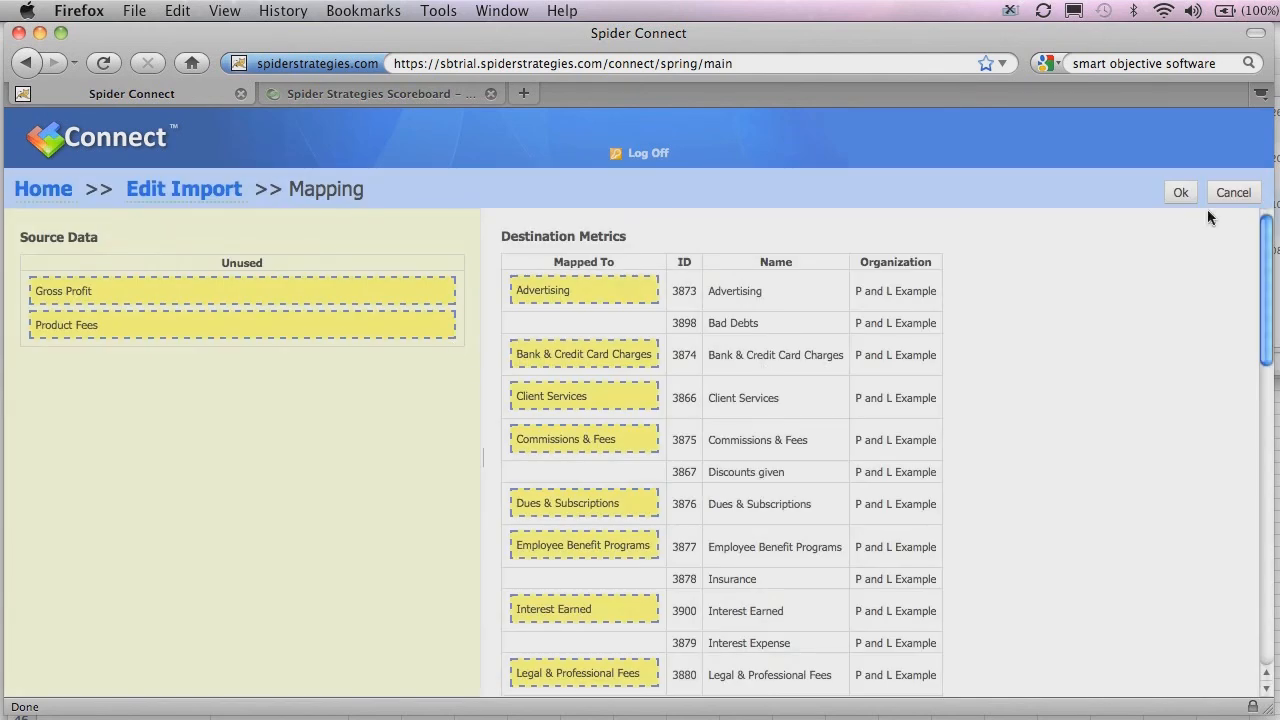
{"action": "scroll", "coordinate": [1151, 293], "scroll_direction": "down", "scroll_amount": 1}
{"action": "scroll", "coordinate": [1151, 289], "scroll_direction": "down", "scroll_amount": 10}
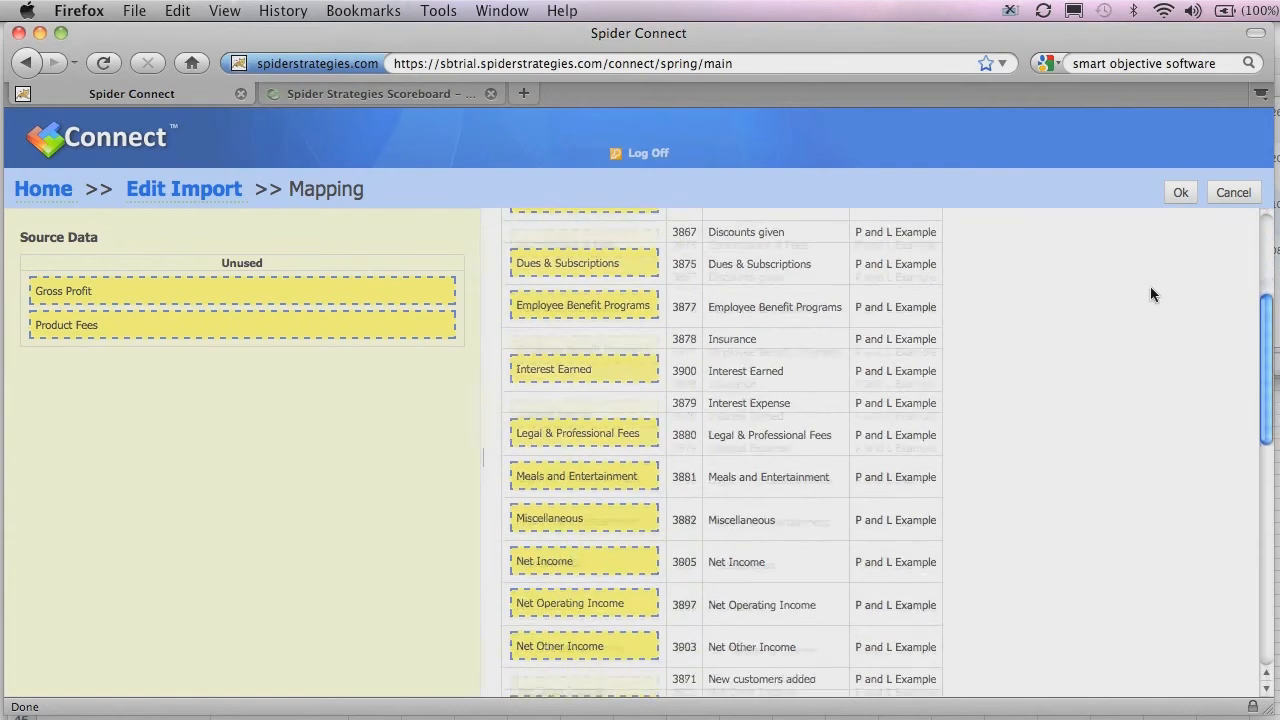
{"action": "scroll", "coordinate": [1151, 289], "scroll_direction": "down", "scroll_amount": 10}
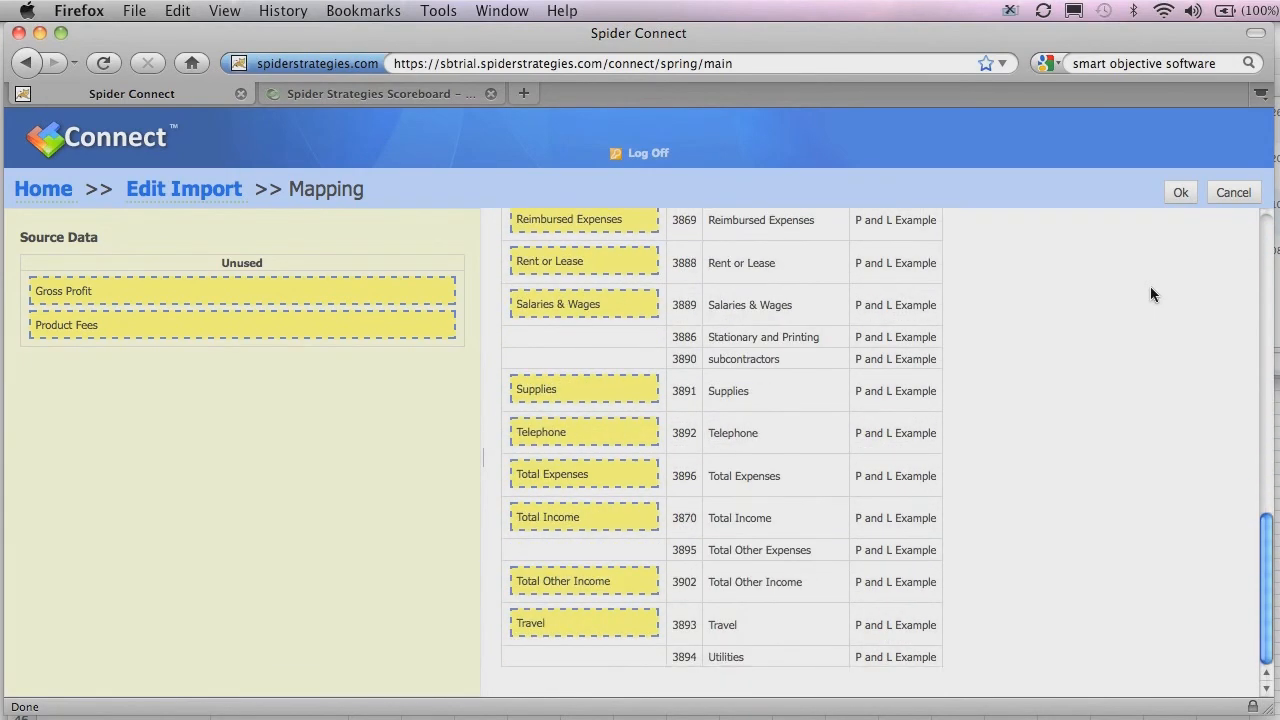
{"action": "left_click", "coordinate": [346, 94]}
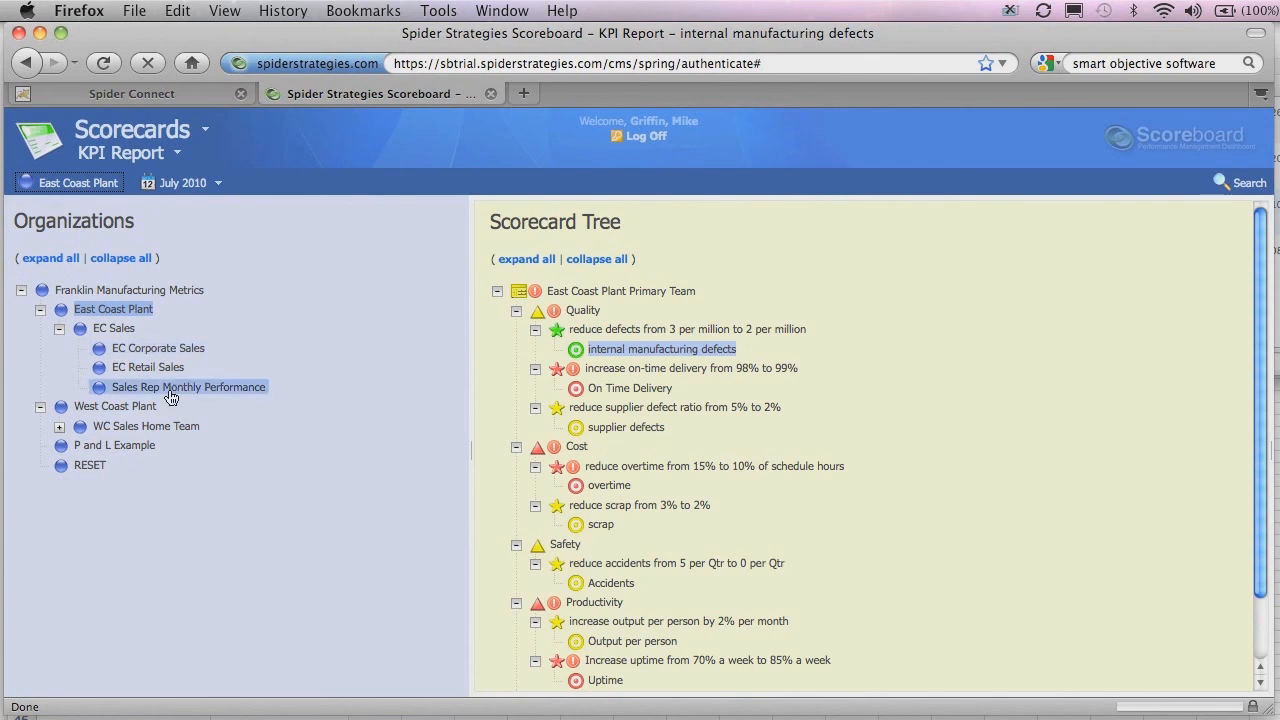
{"action": "left_click", "coordinate": [106, 447]}
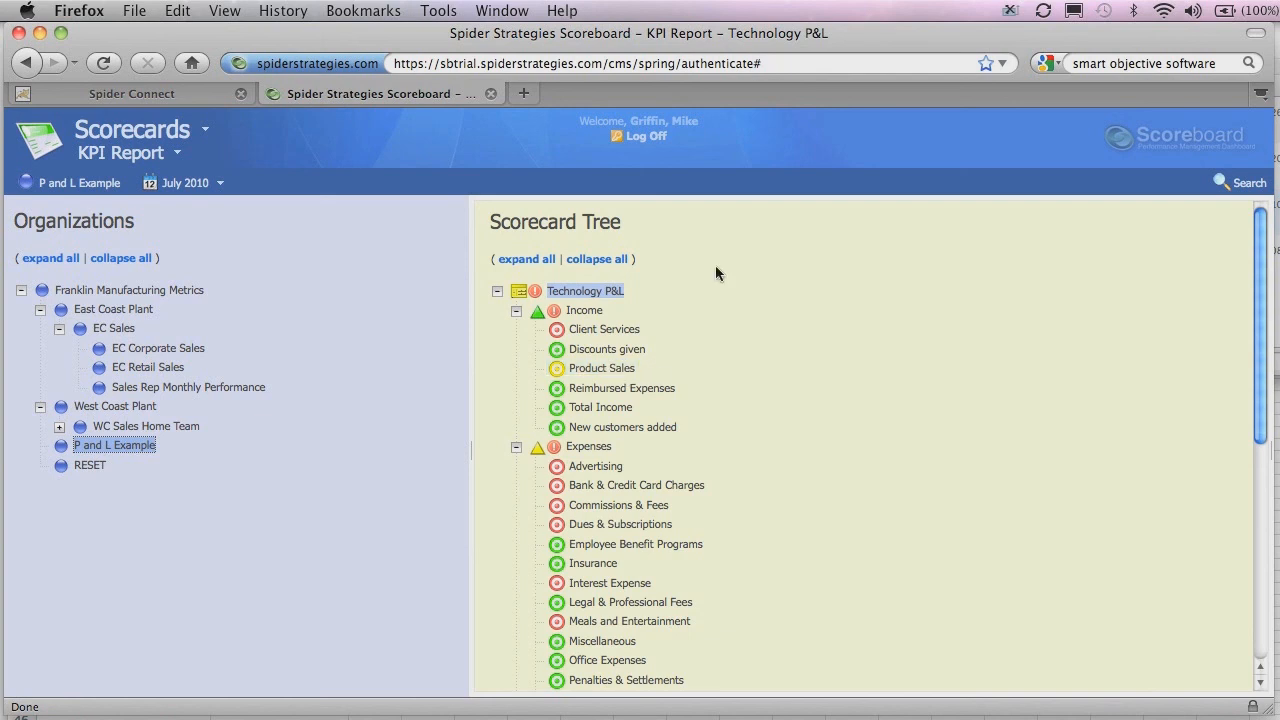
{"action": "left_click", "coordinate": [209, 95]}
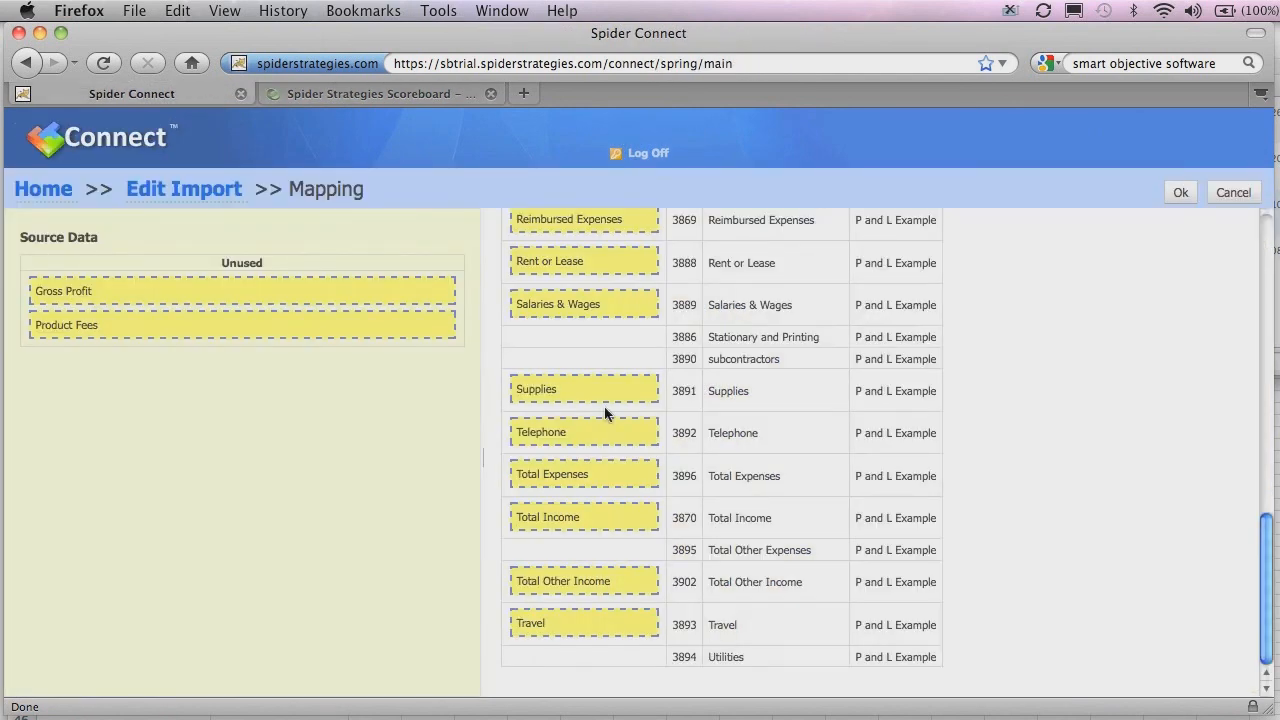
Map the unused Product Fees source item to the Product Sales destination metric.
{"action": "scroll", "coordinate": [979, 366], "scroll_direction": "up", "scroll_amount": 4}
{"action": "scroll", "coordinate": [979, 366], "scroll_direction": "up", "scroll_amount": 7}
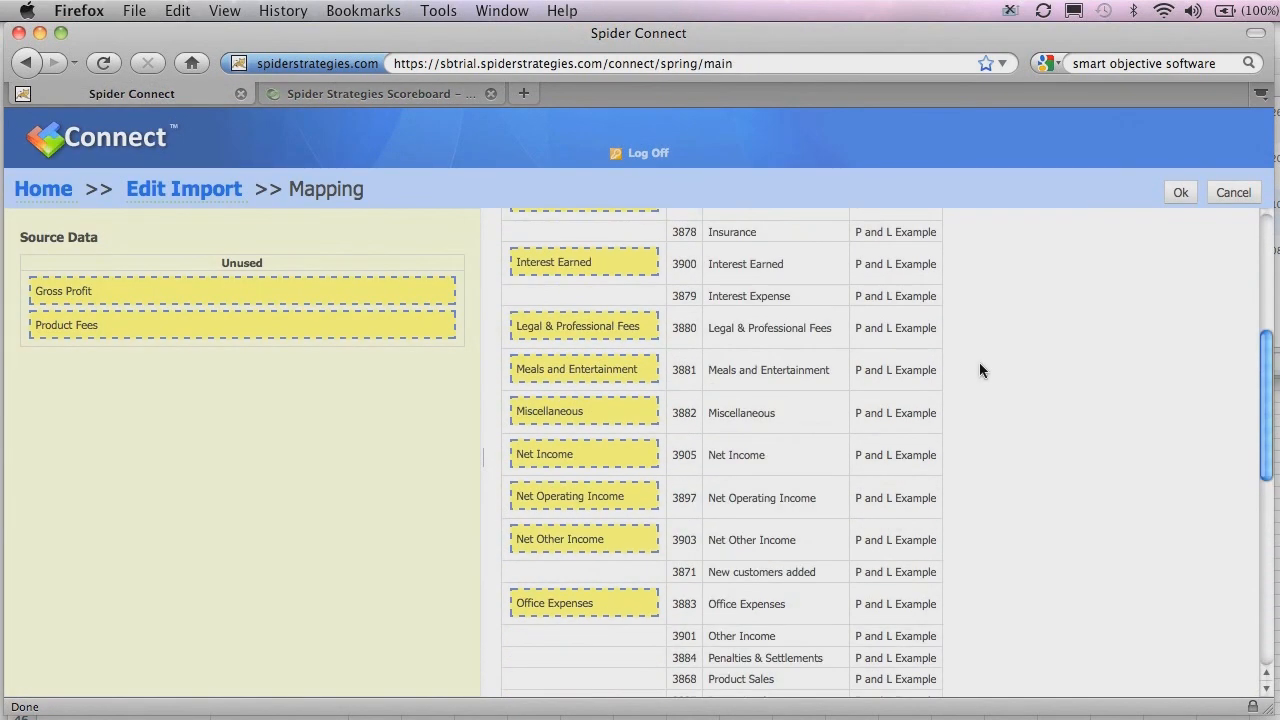
{"action": "scroll", "coordinate": [979, 362], "scroll_direction": "down", "scroll_amount": 2}
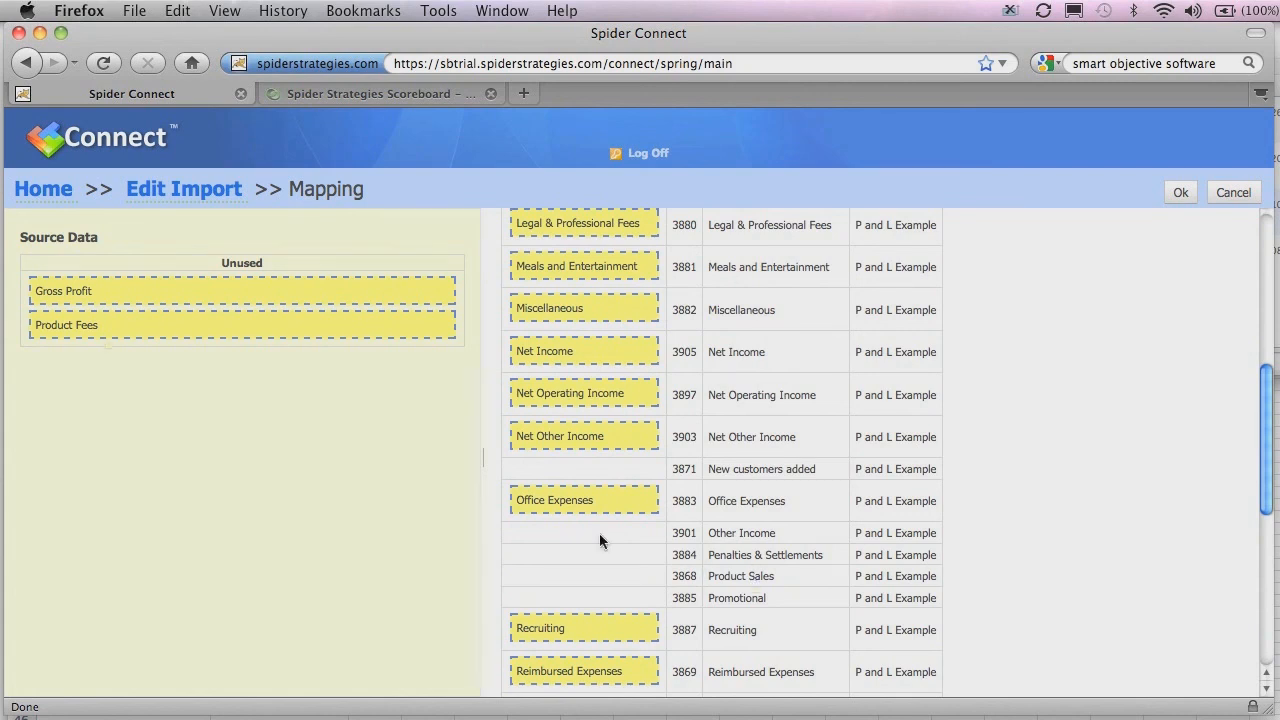
{"action": "left_click_drag", "start_coordinate": [104, 328], "coordinate": [588, 586]}
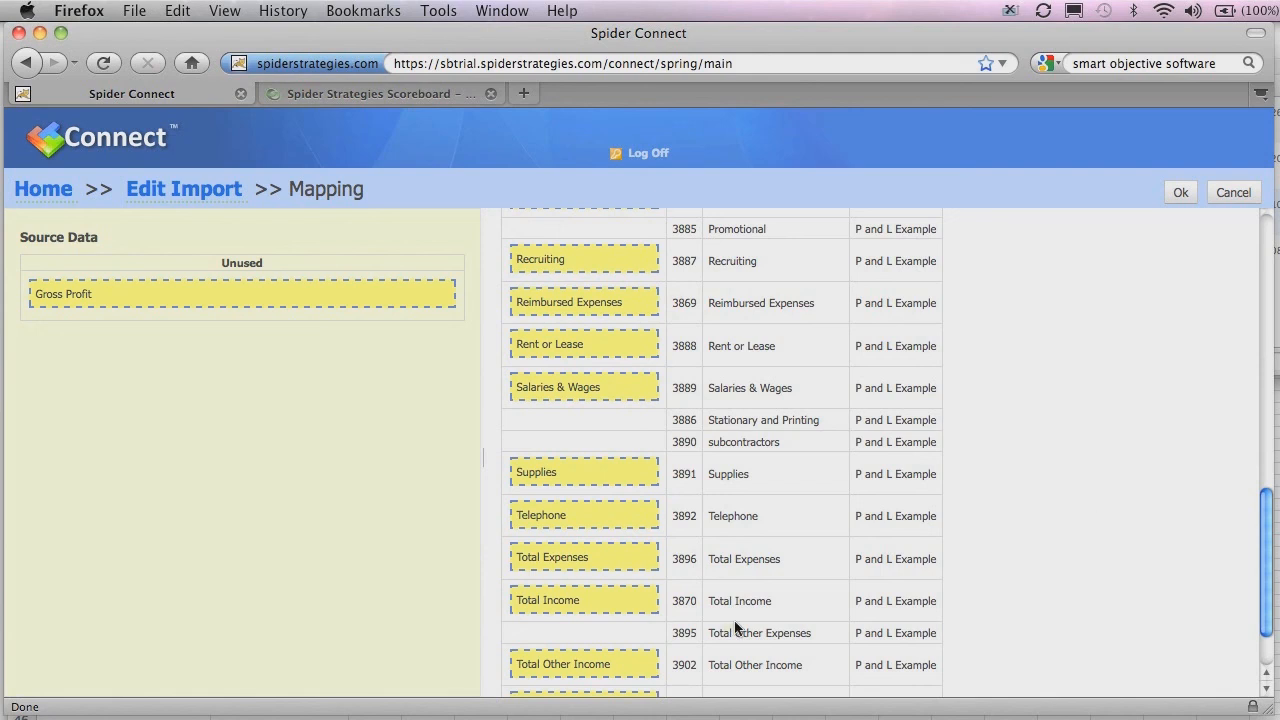
Confirm the mapping, save the import, and run the PandL Export From QuickBooks import immediately.
{"action": "left_click", "coordinate": [1181, 193]}
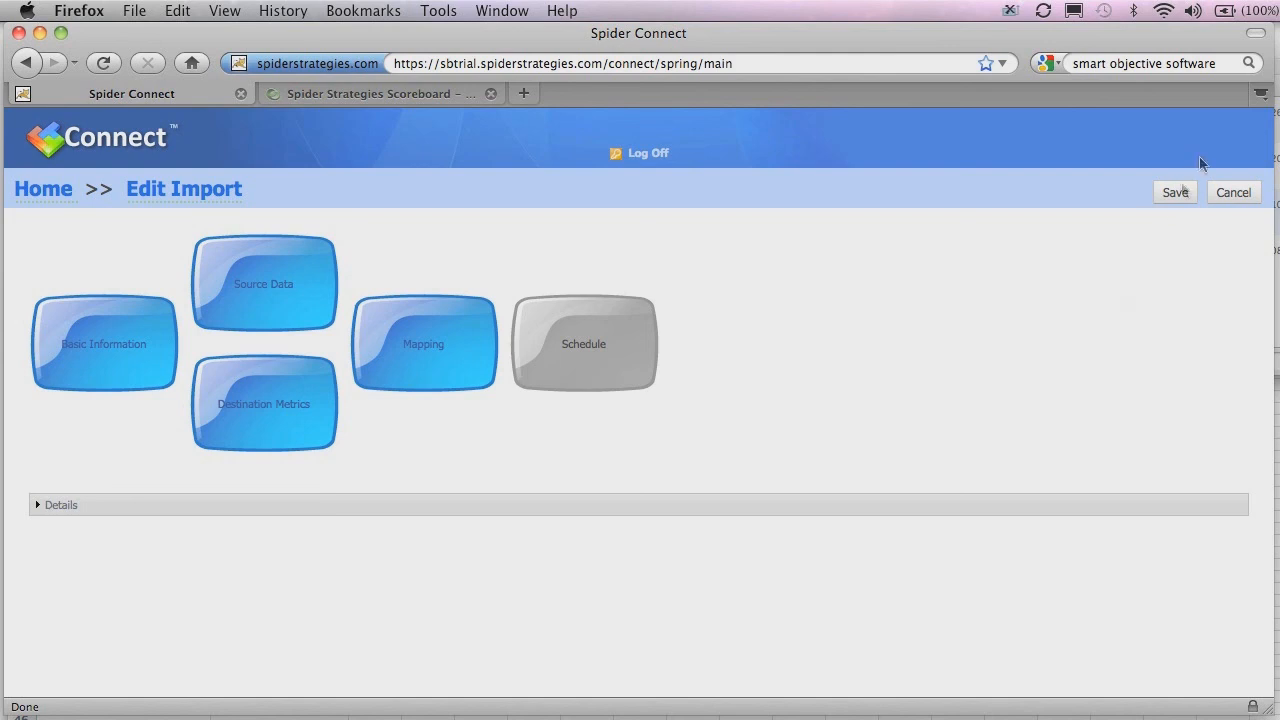
{"action": "left_click", "coordinate": [1167, 199]}
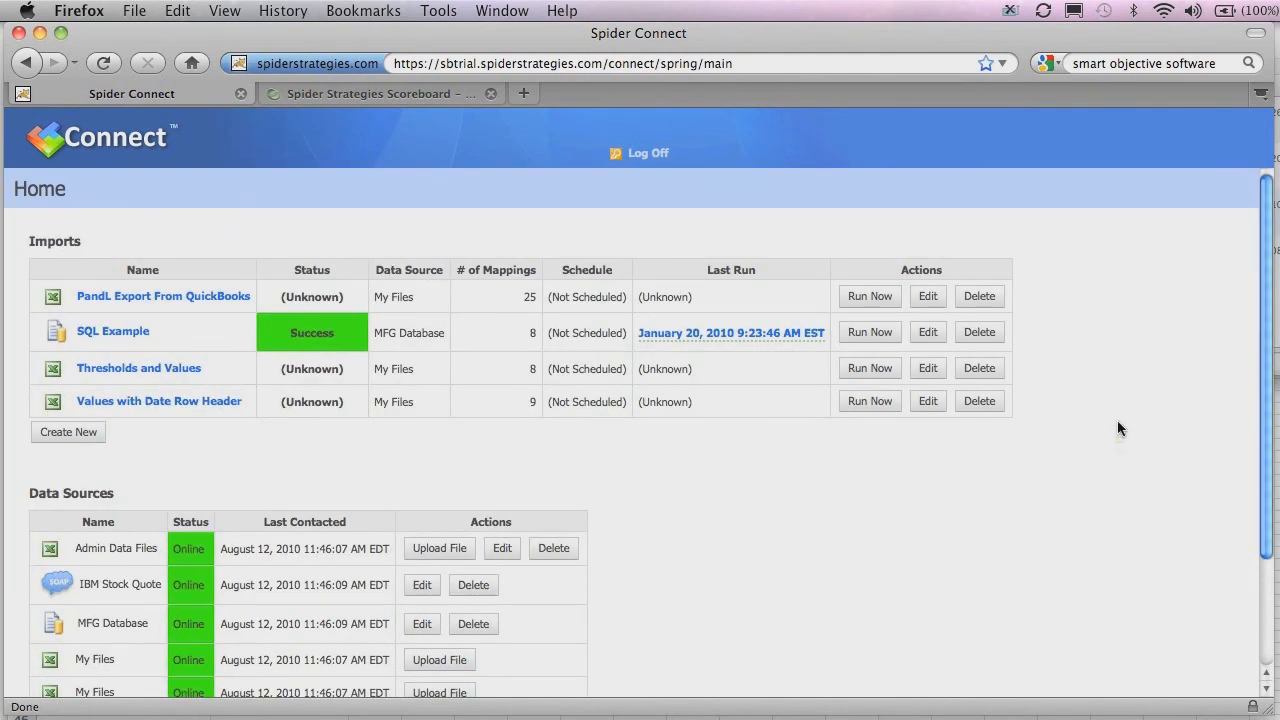
{"action": "left_click", "coordinate": [870, 296]}
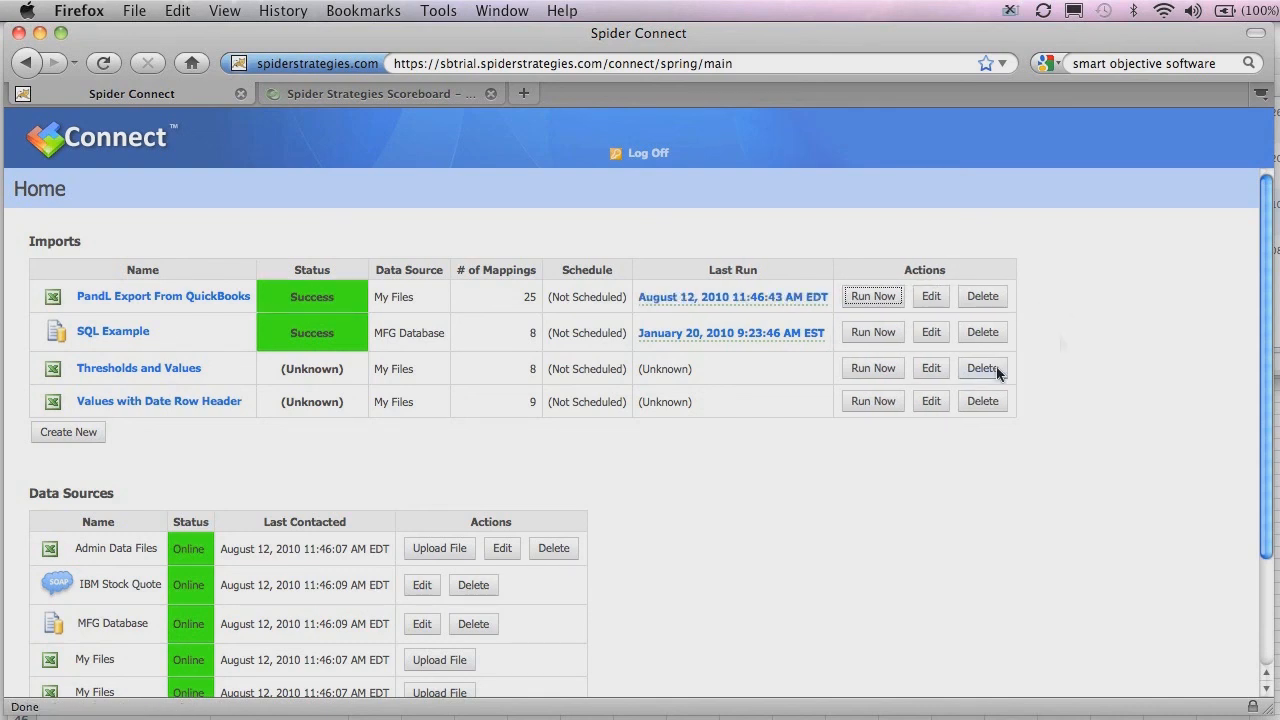
Check the import log of PandL Export From QuickBooks from both its status and its last run, closing it each time.
{"action": "left_click", "coordinate": [301, 300]}
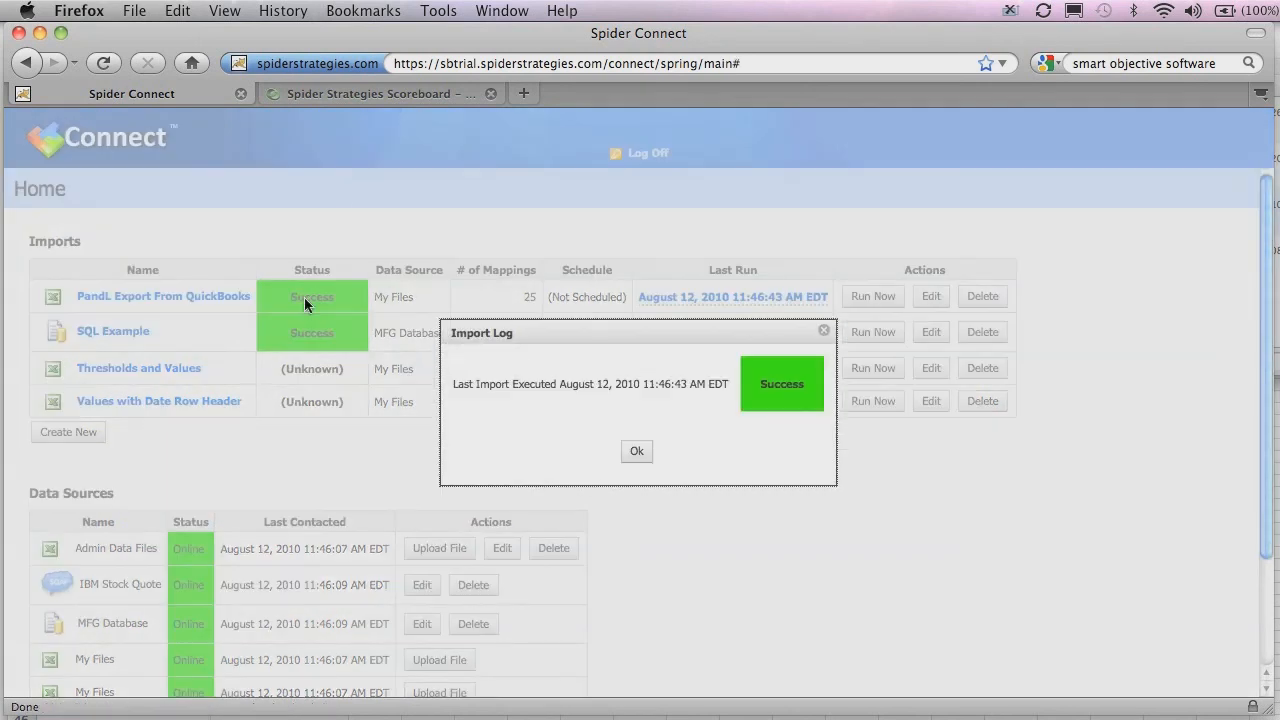
{"action": "left_click", "coordinate": [636, 452]}
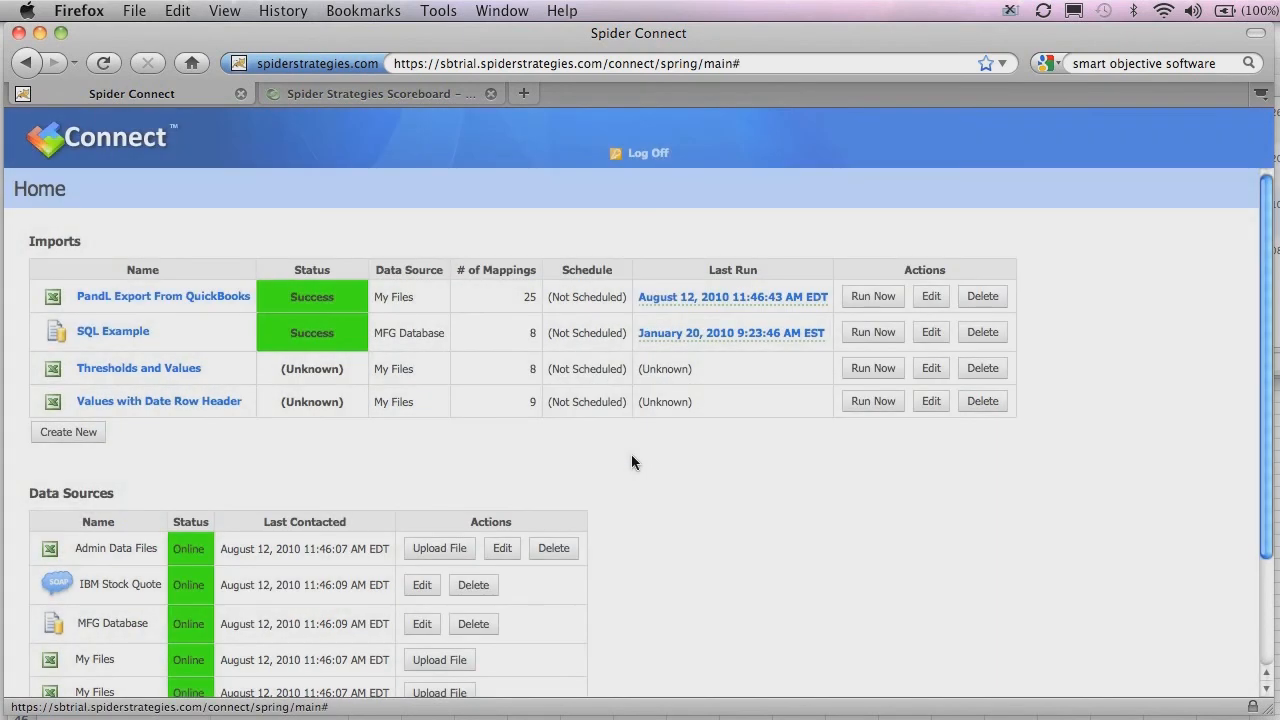
{"action": "left_click", "coordinate": [716, 298]}
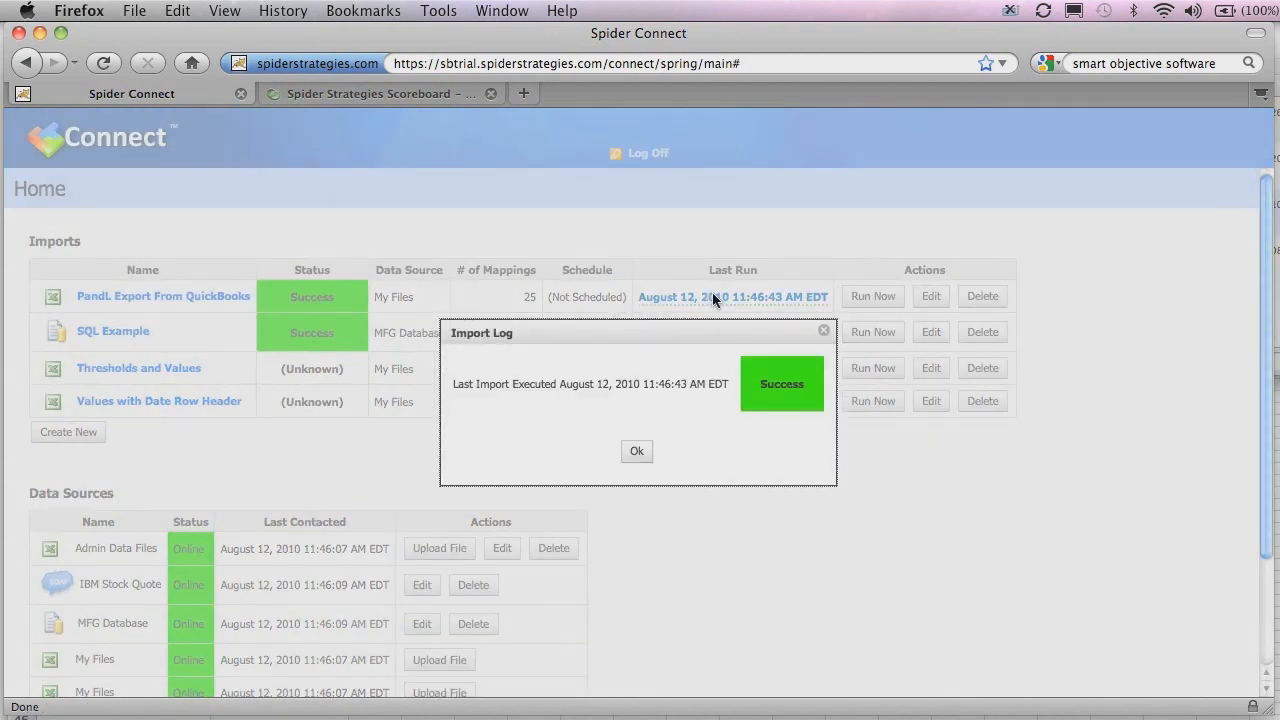
{"action": "left_click", "coordinate": [637, 452]}
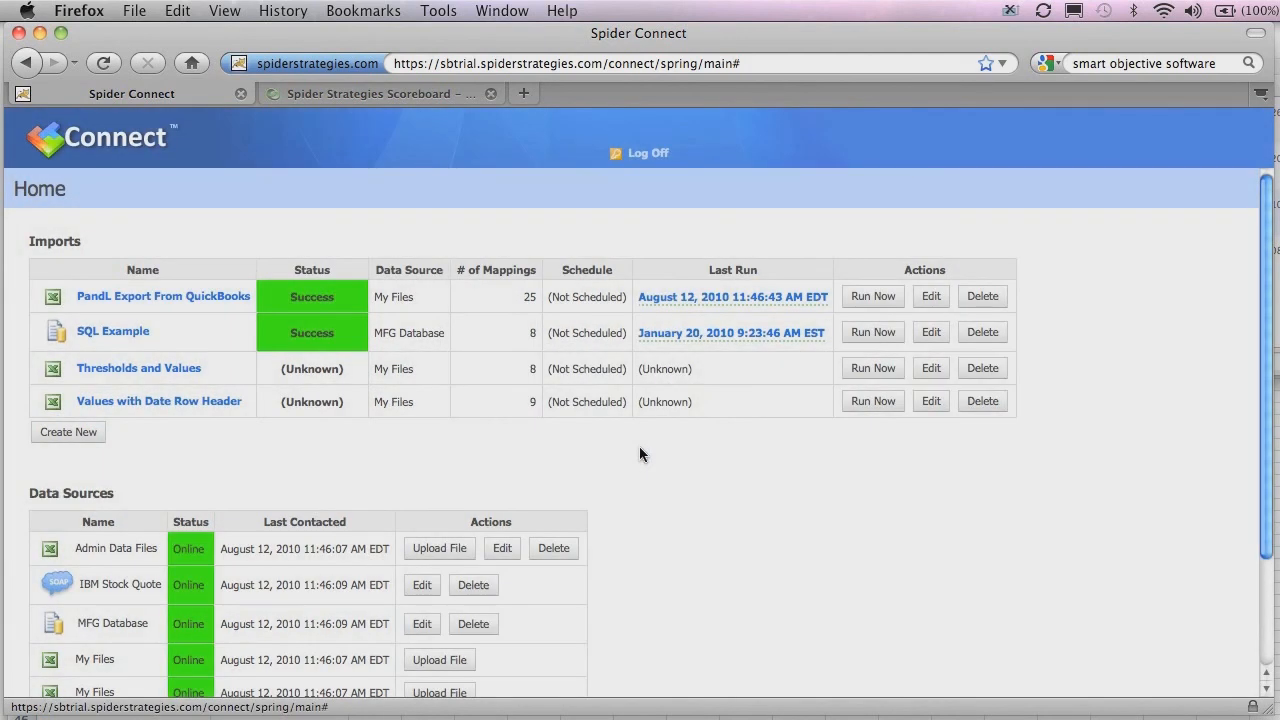